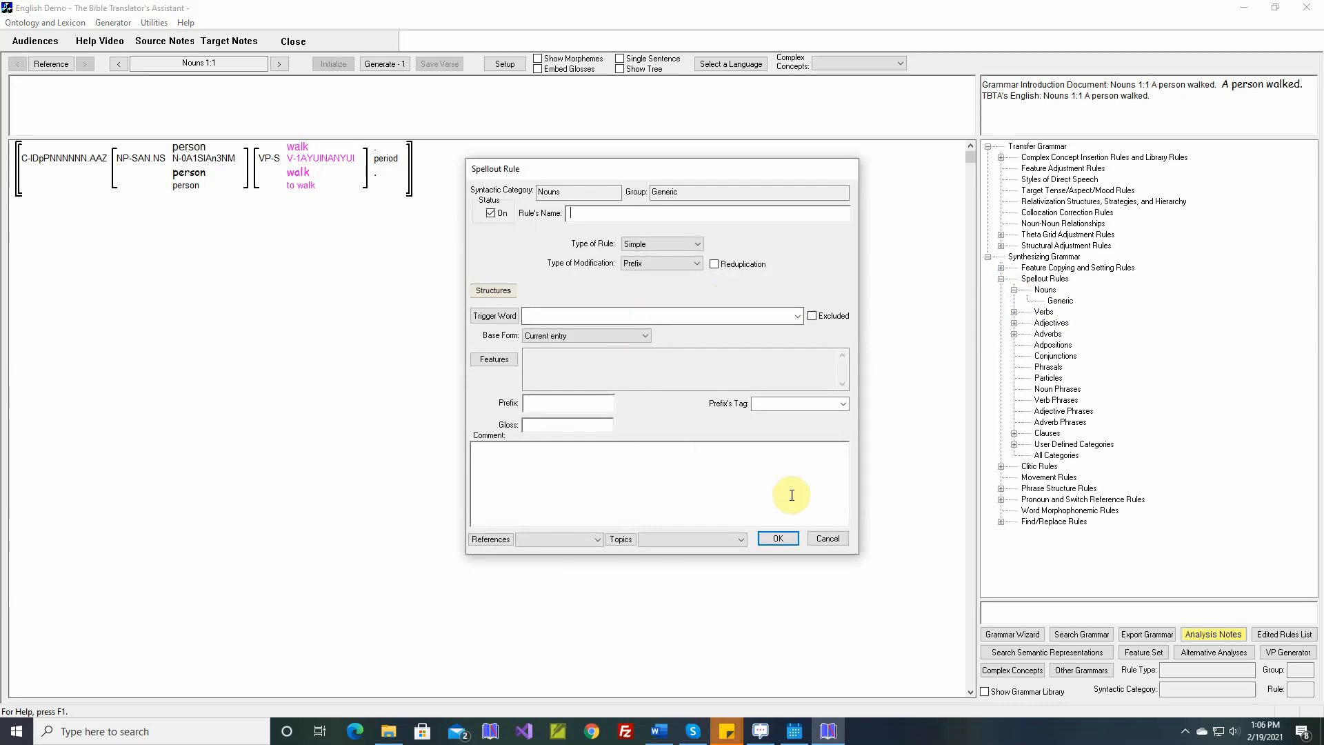
Step: Cancel the new noun spellout rule and open the document 3. All Type of Phrases and Clauses-English.docx from File Explorer
left_click(827, 539)
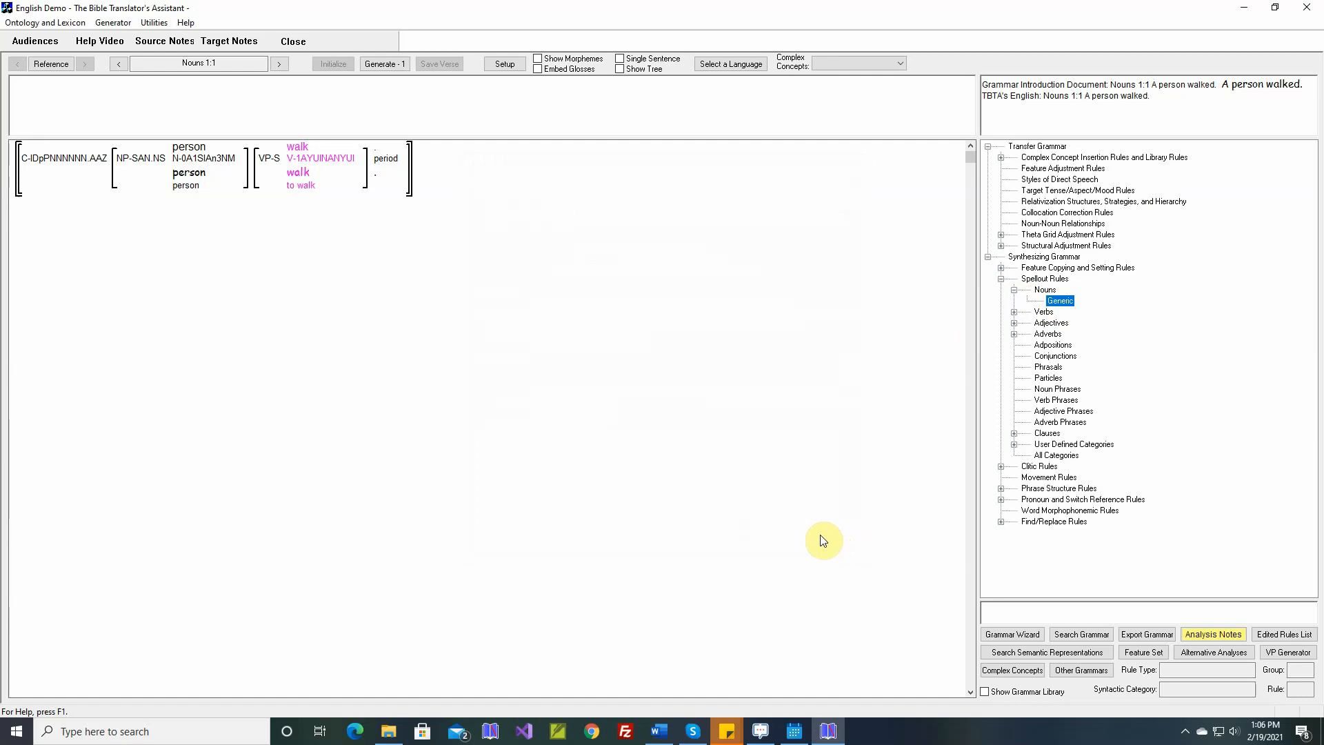
left_click(391, 731)
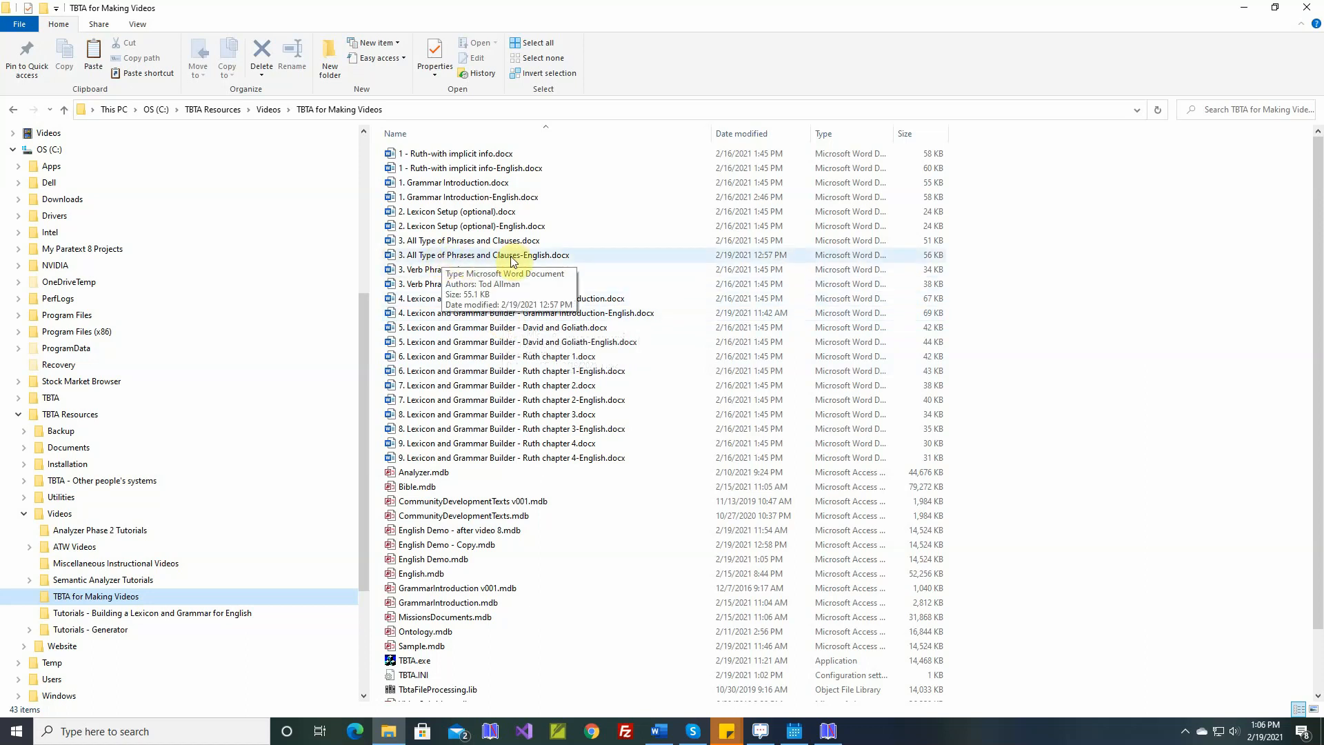
double_click(482, 258)
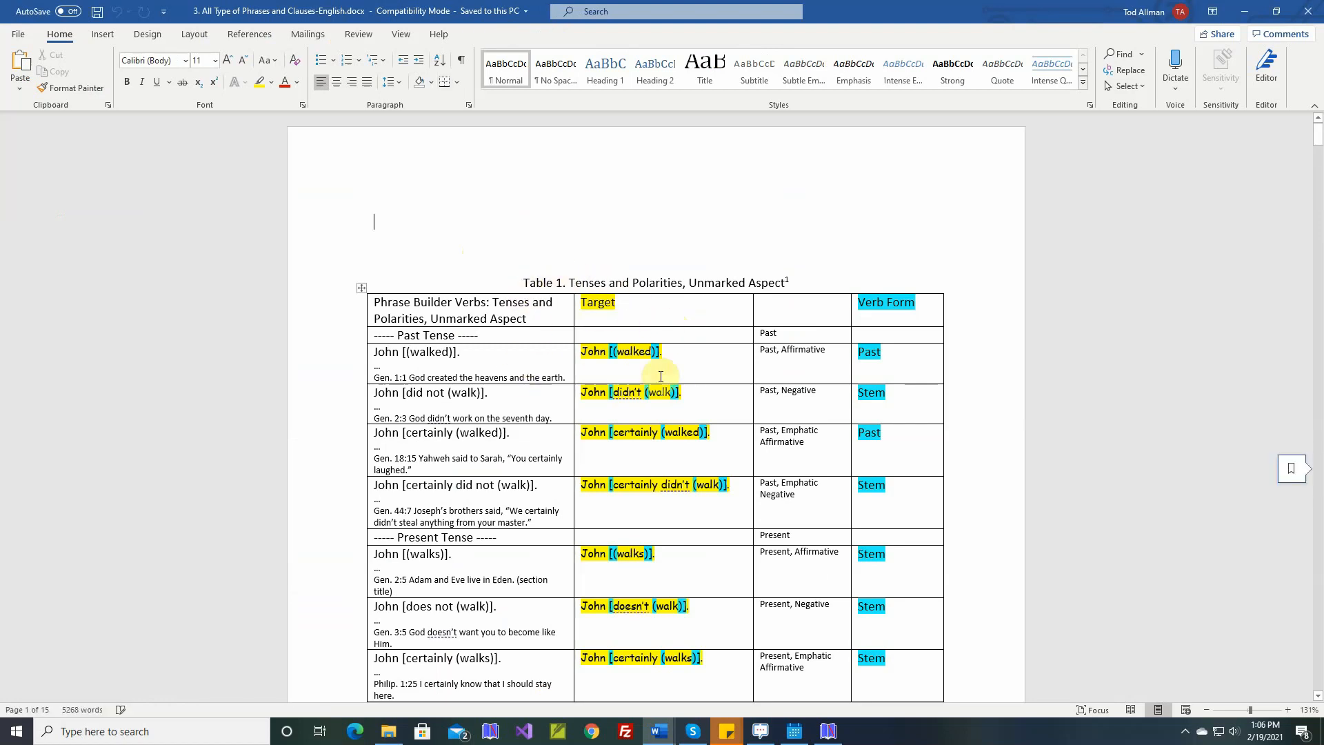
Step: Find the noun phrase tables in the document and examine Participant Tracking, Proximity and Polarity
scroll(975, 366, "down", 3)
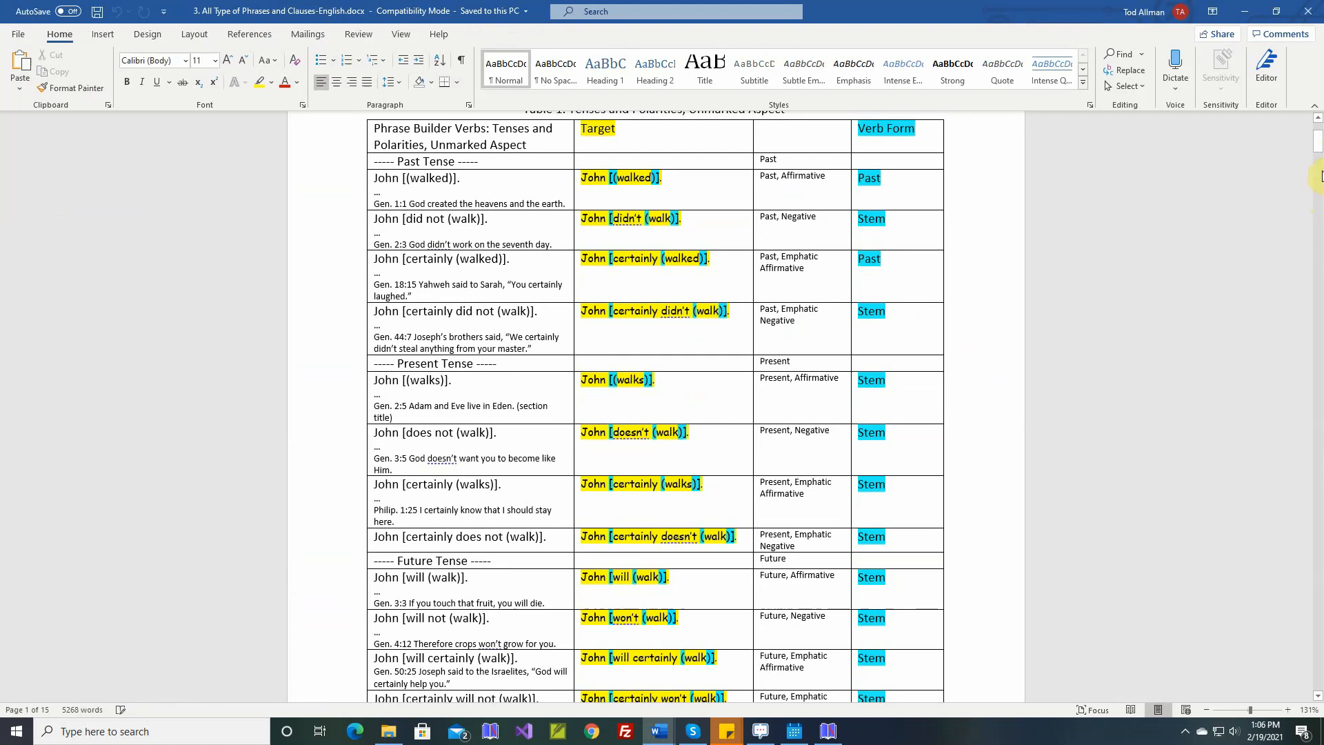
left_click_drag(1319, 149, 1311, 414)
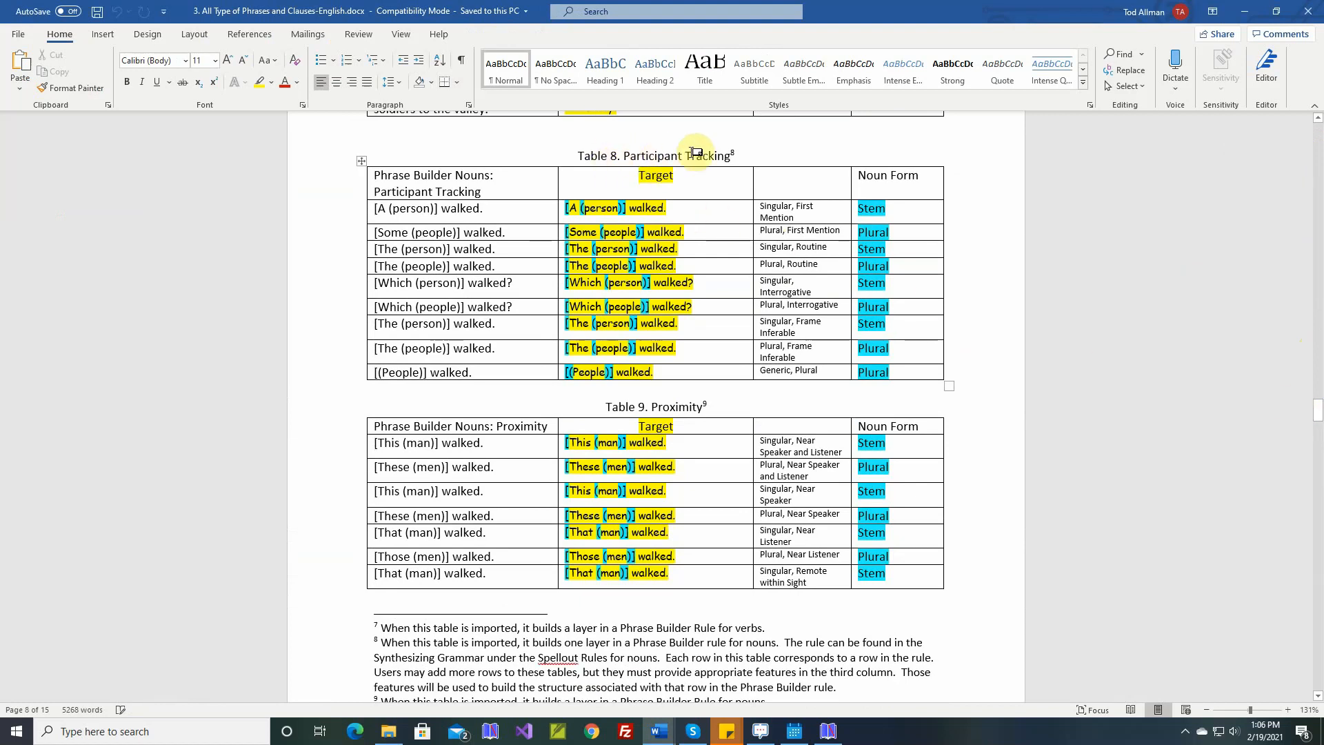
scroll(691, 281, "down", 6)
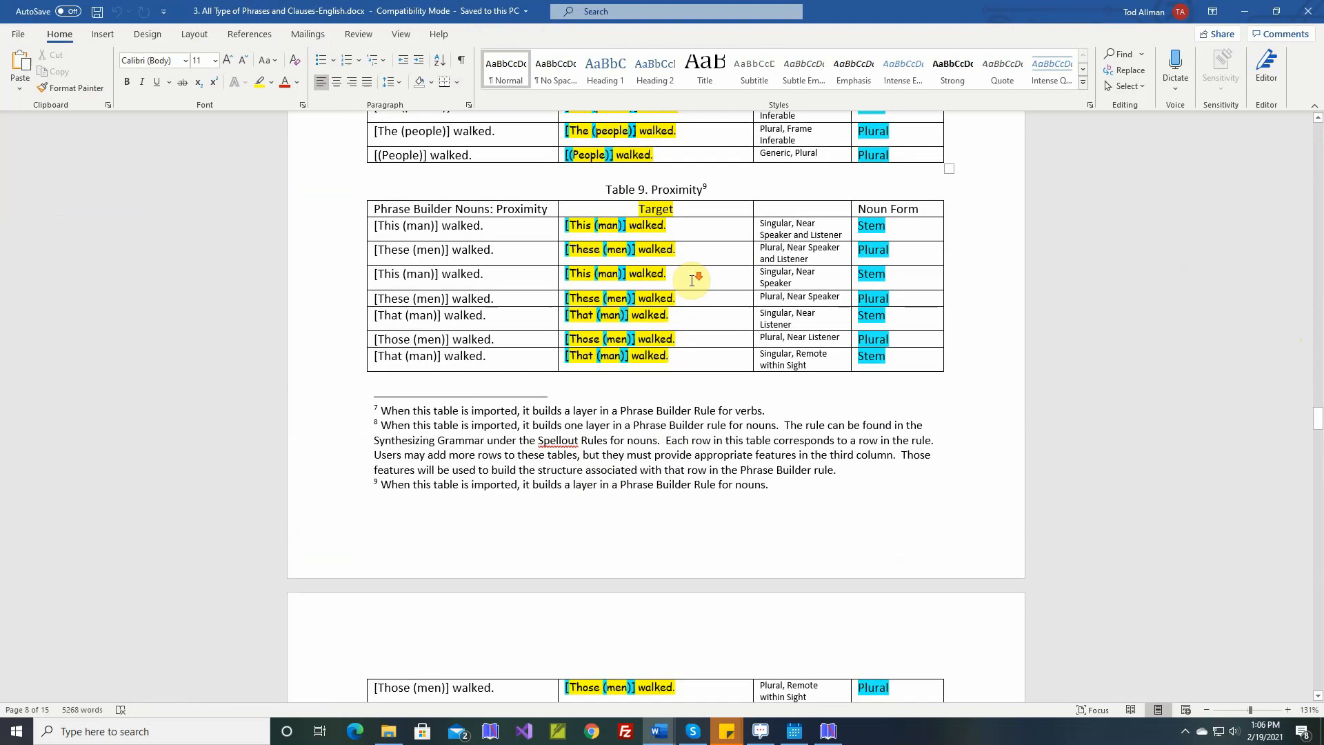
scroll(692, 280, "down", 6)
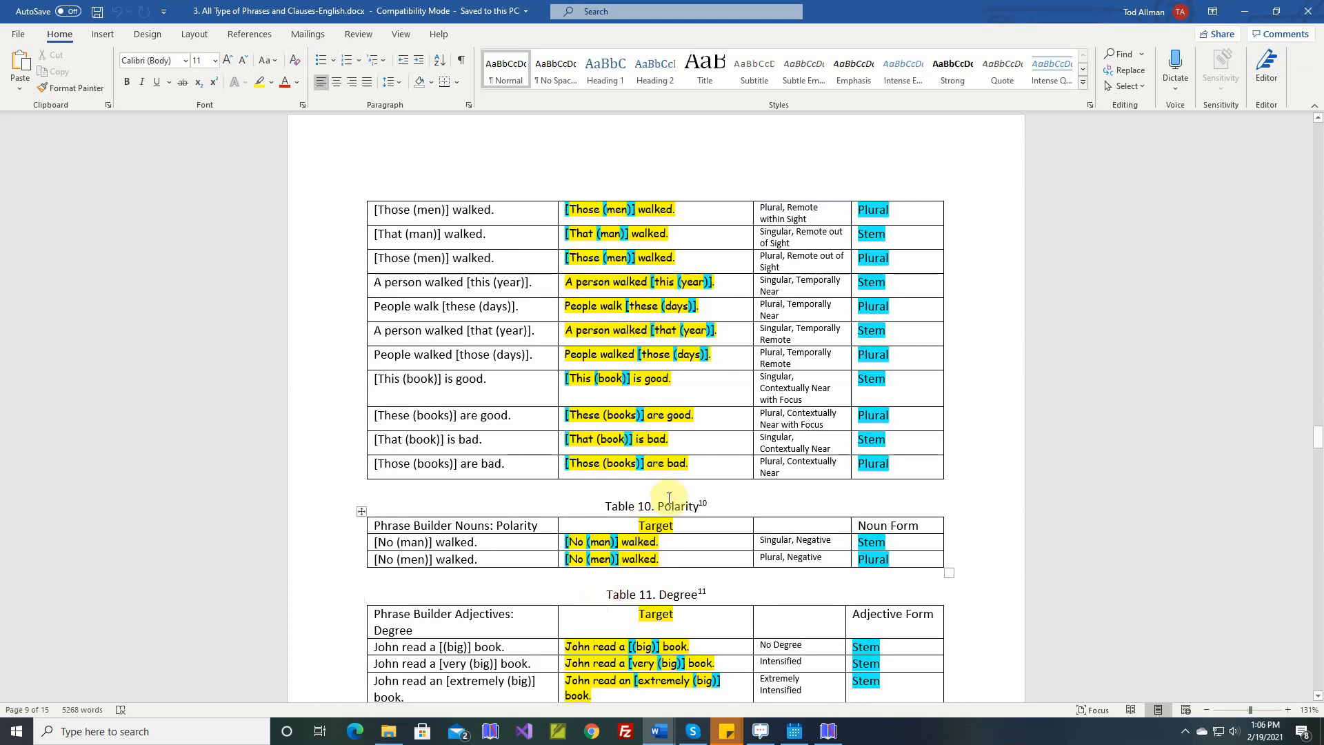
scroll(668, 432, "up", 3)
scroll(668, 425, "up", 7)
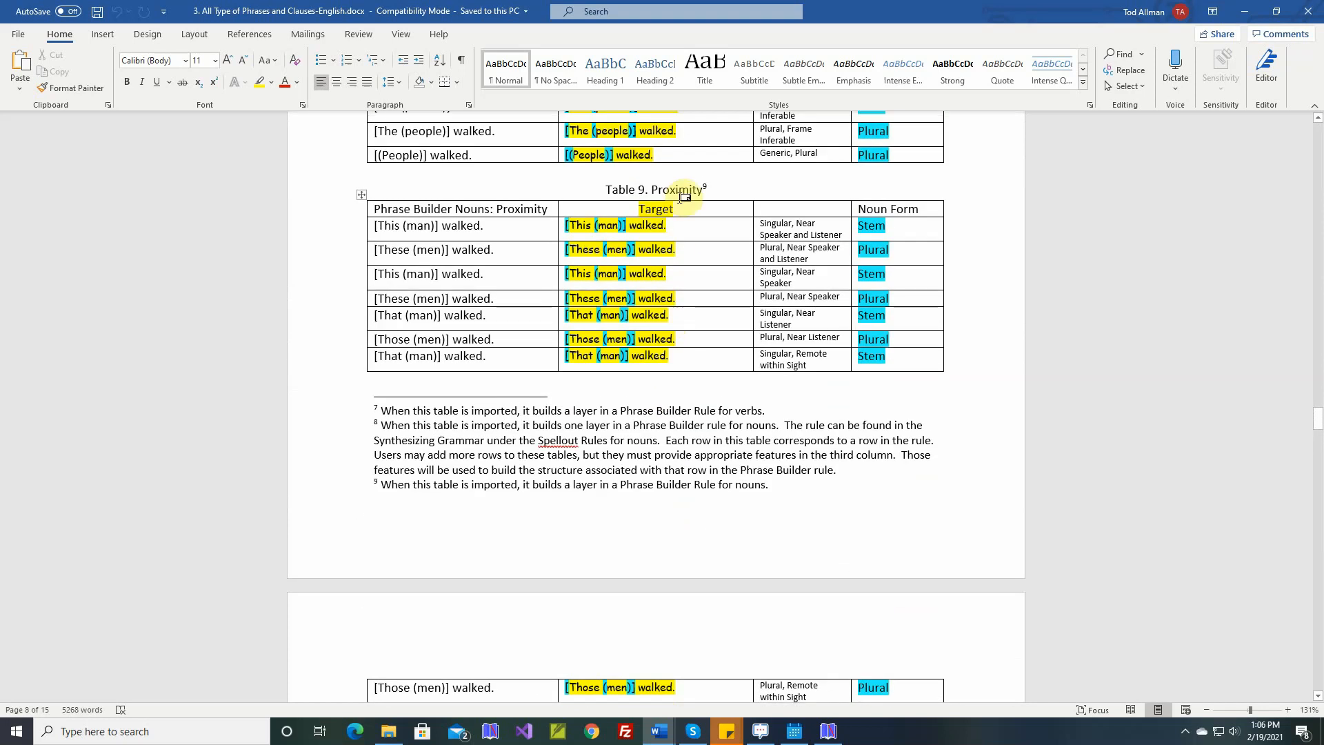
scroll(681, 195, "up", 3)
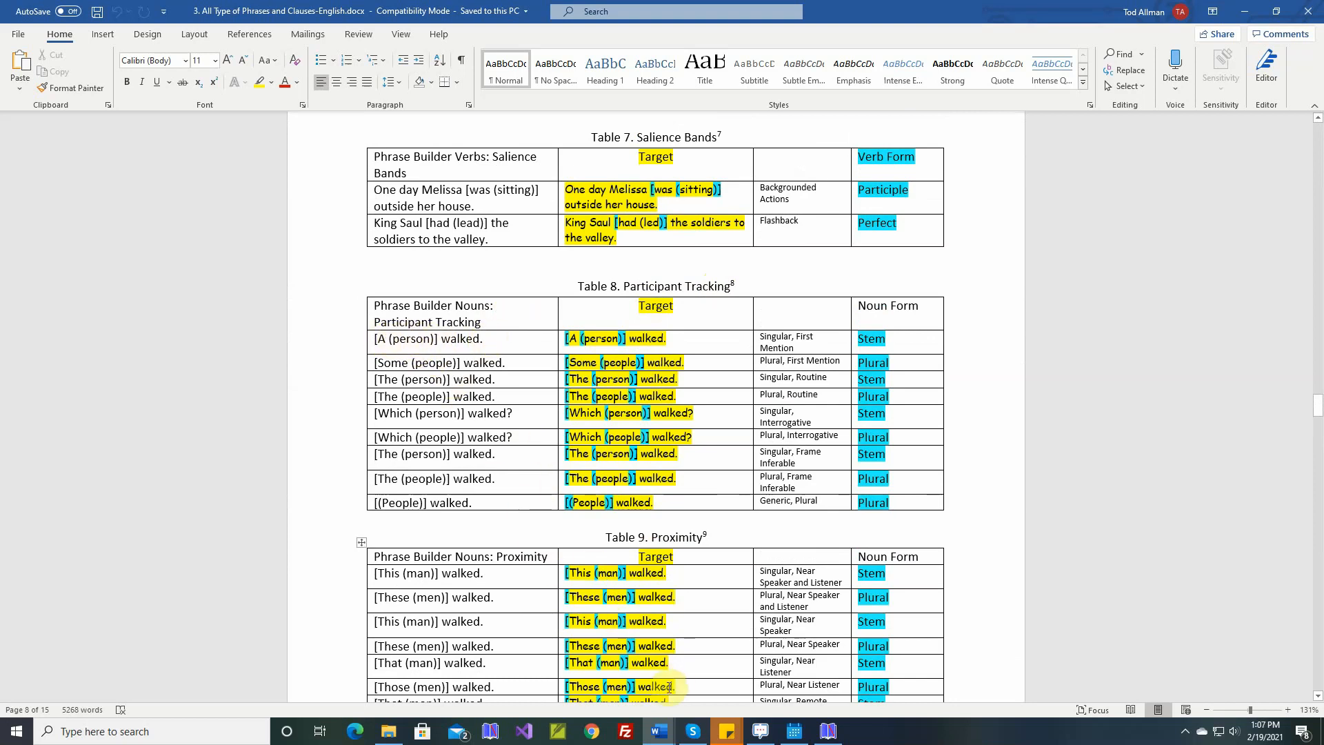
Step: Compare the noun sentences in the Grammar Introduction-English document with the source sentences in Table 8, Participant Tracking
mouse_move(659, 737)
left_click(600, 673)
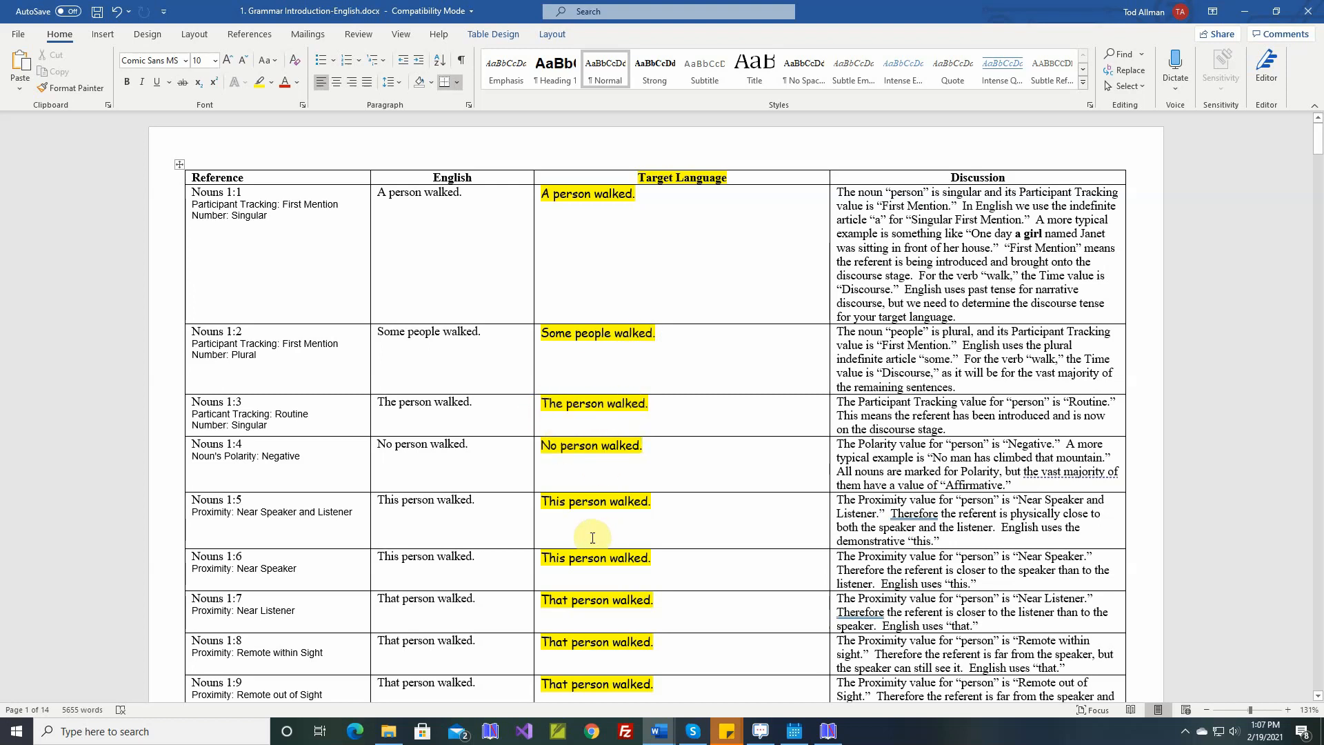
left_click(659, 731)
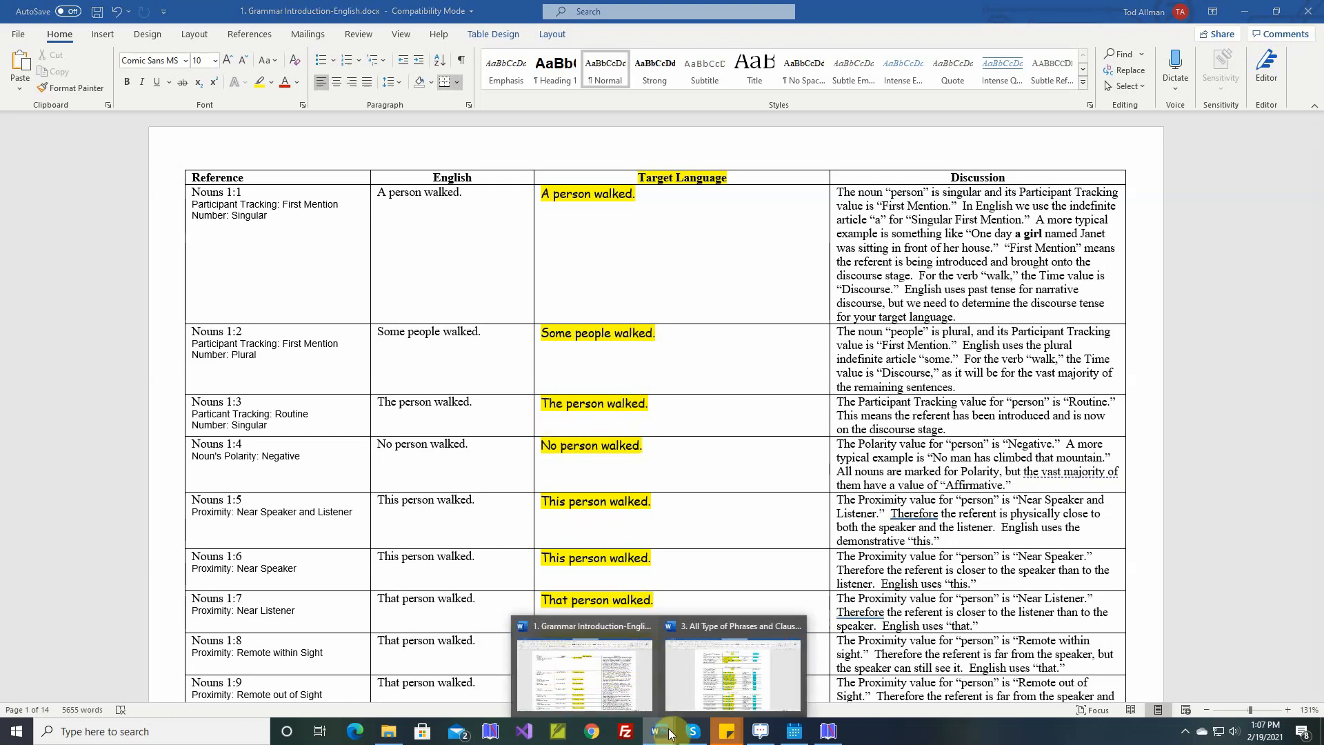
left_click(717, 696)
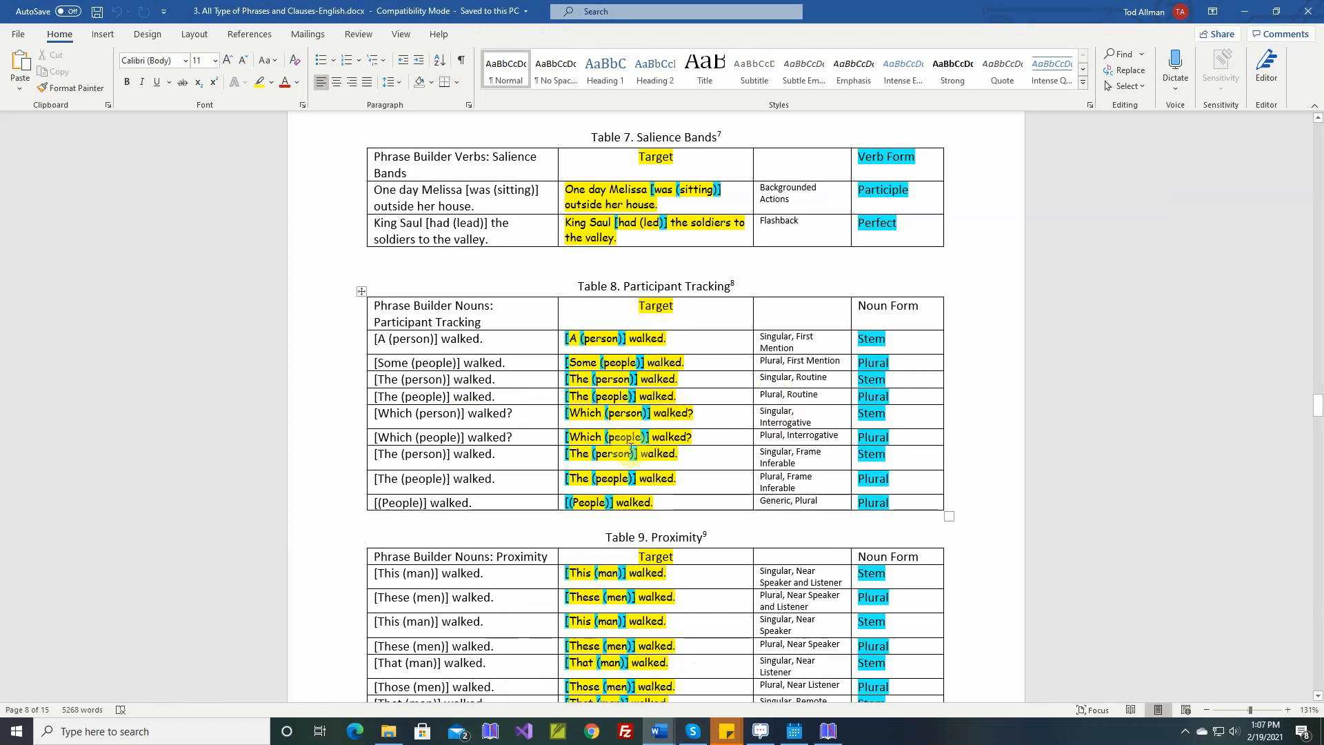
mouse_move(660, 729)
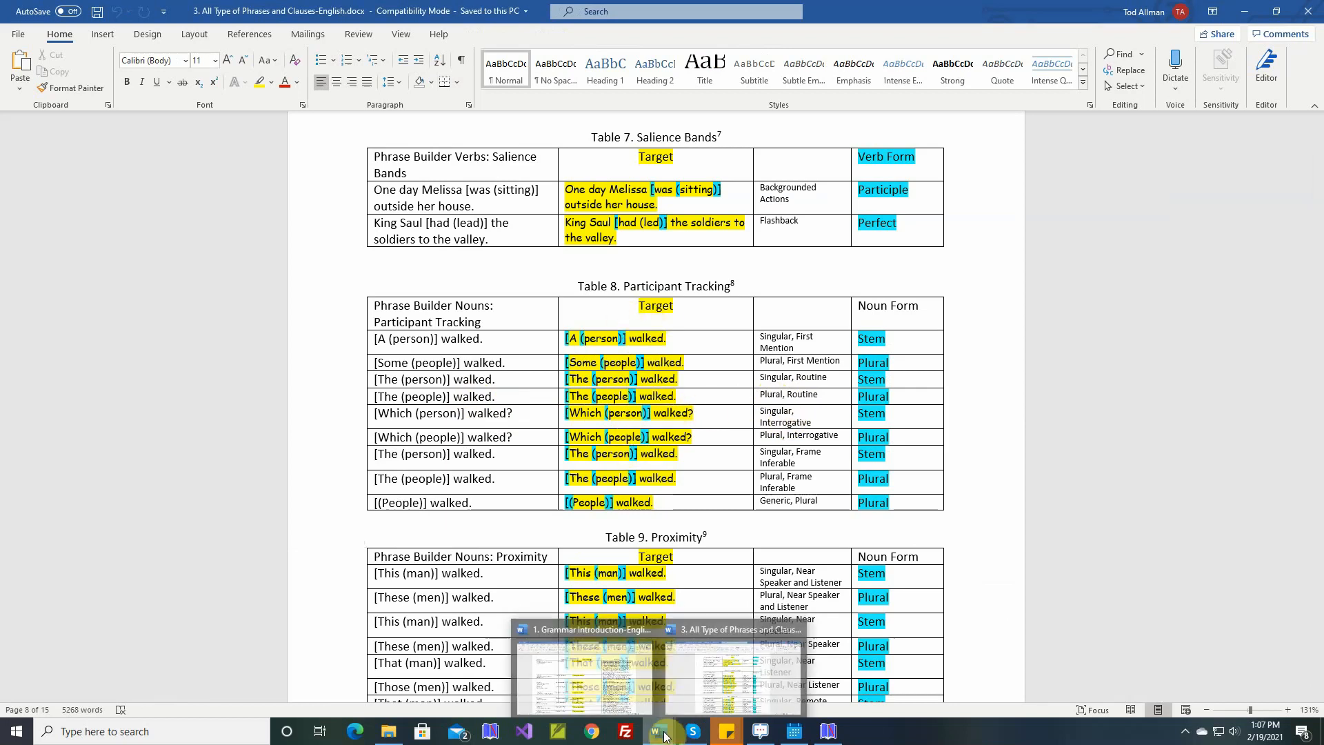
left_click(624, 705)
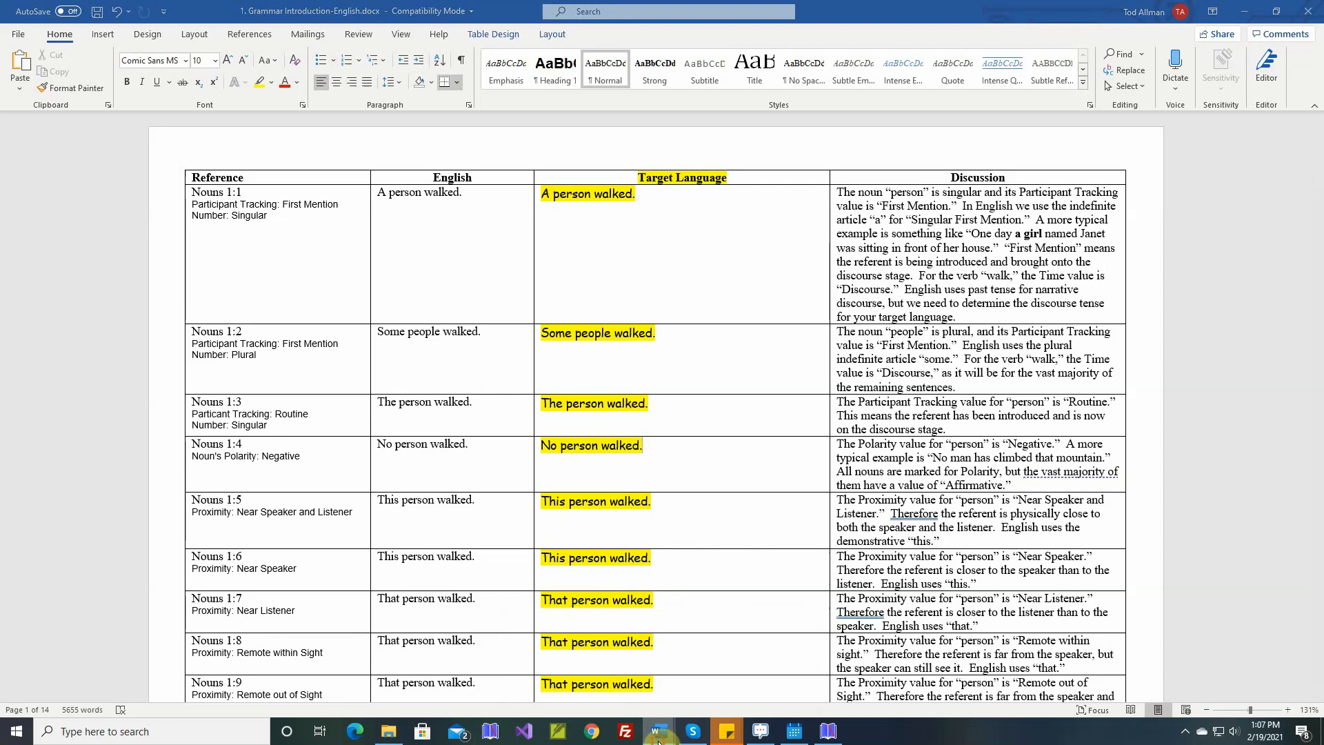
mouse_move(659, 737)
left_click(727, 683)
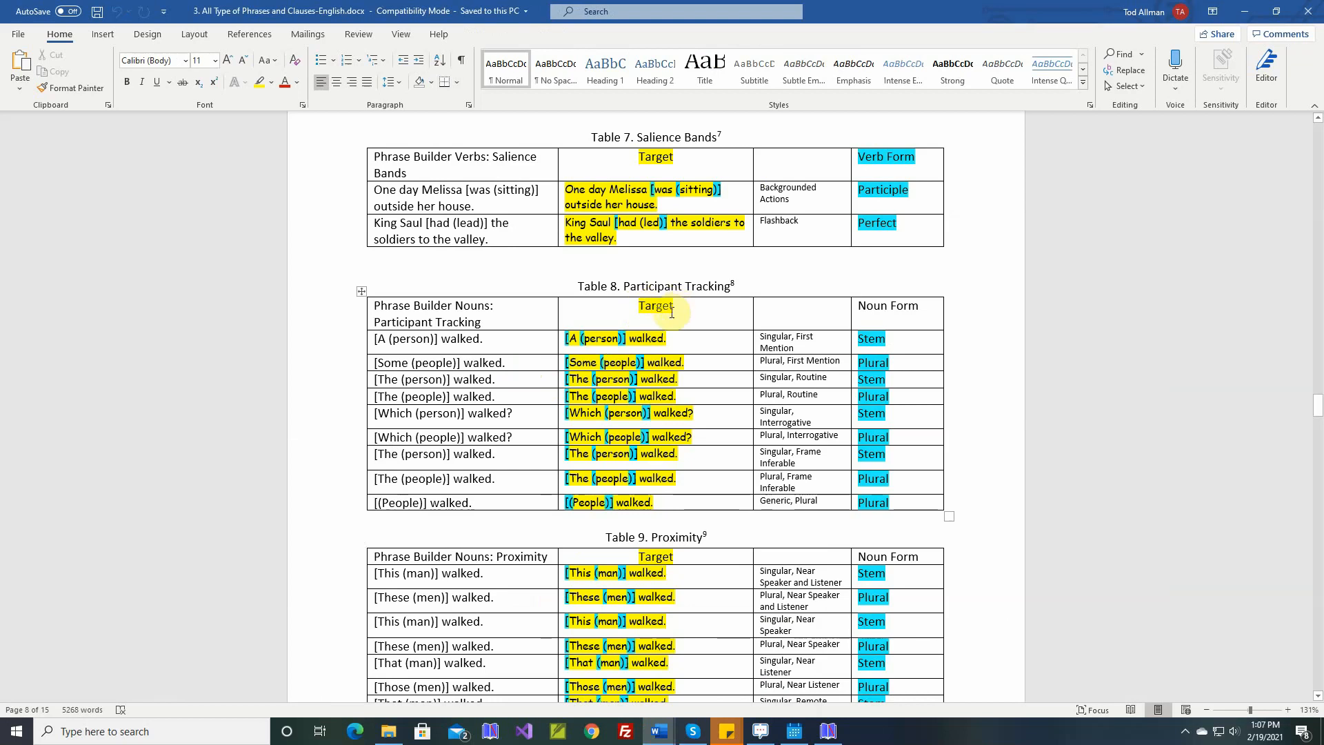
left_click_drag(480, 339, 383, 509)
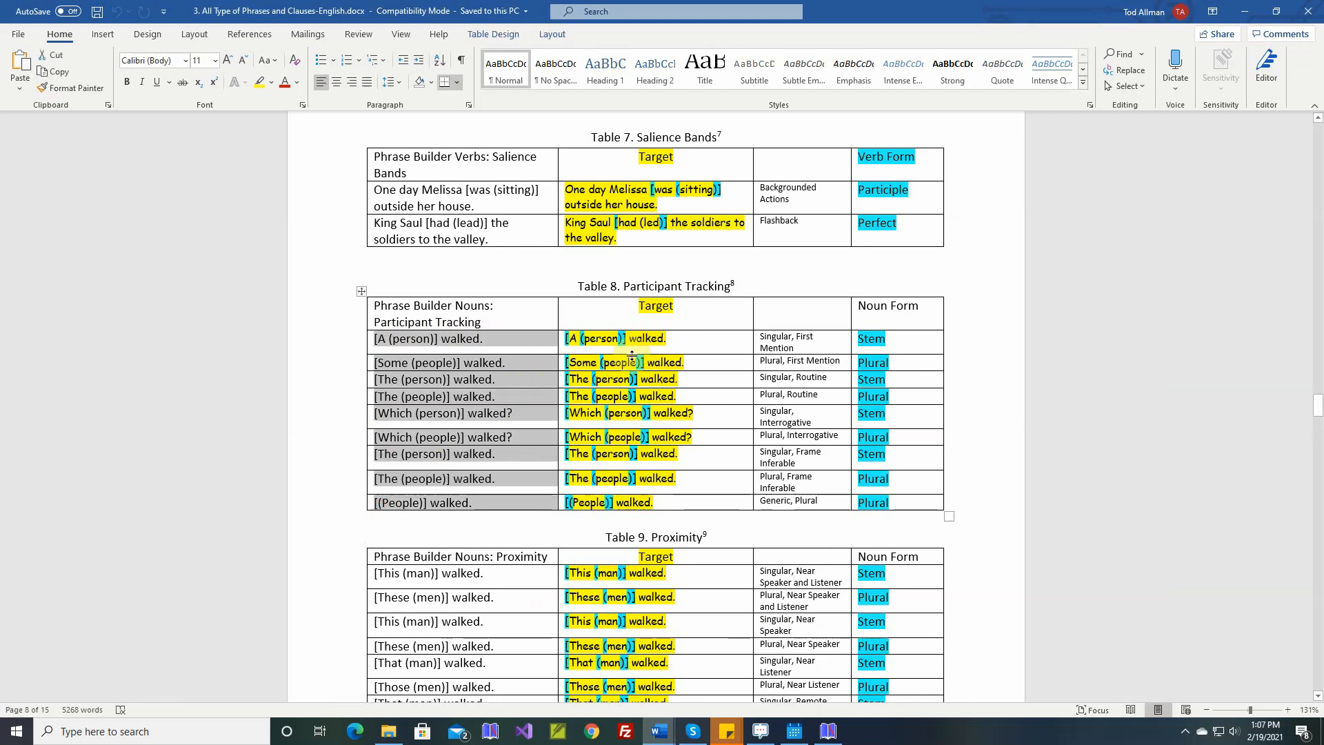
left_click(445, 345)
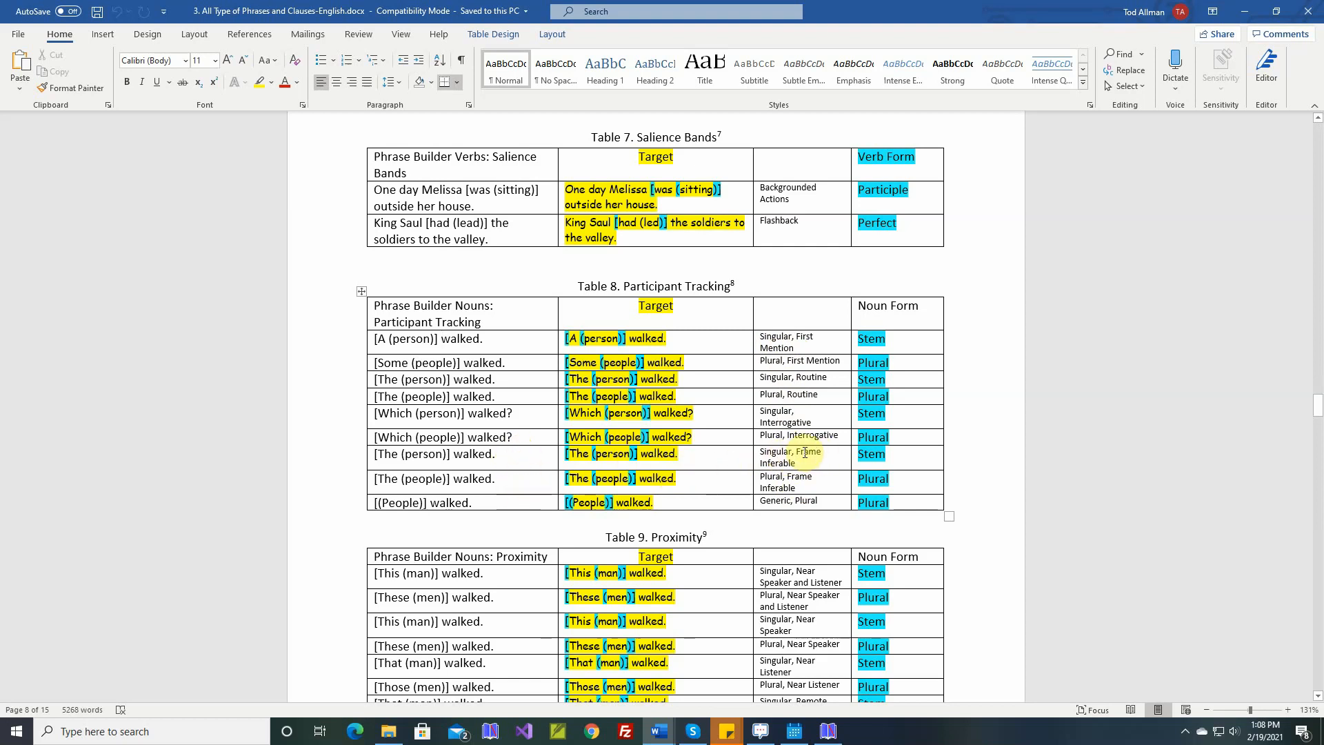
Step: Delete the entire "Singular, Frame Inferable" row from Table 8, Participant Tracking
left_click_drag(796, 452, 812, 469)
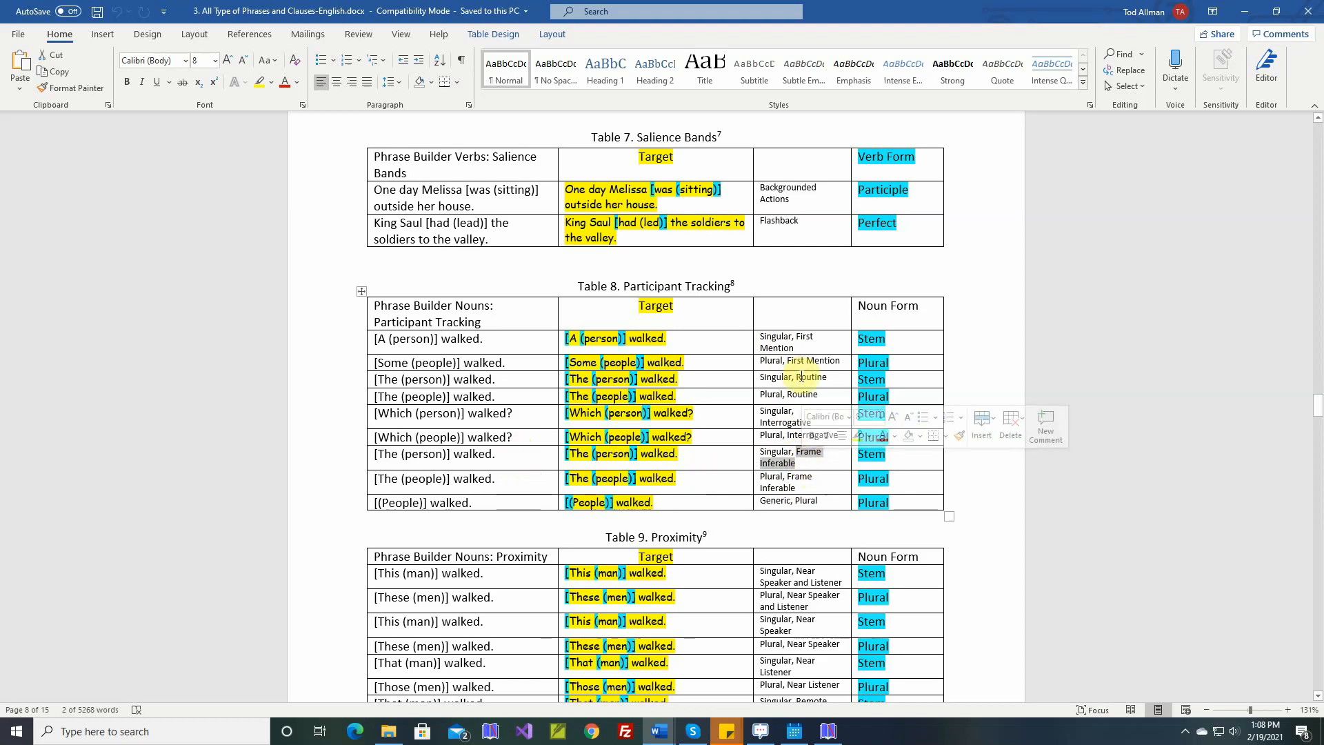
left_click(500, 458)
right_click(511, 455)
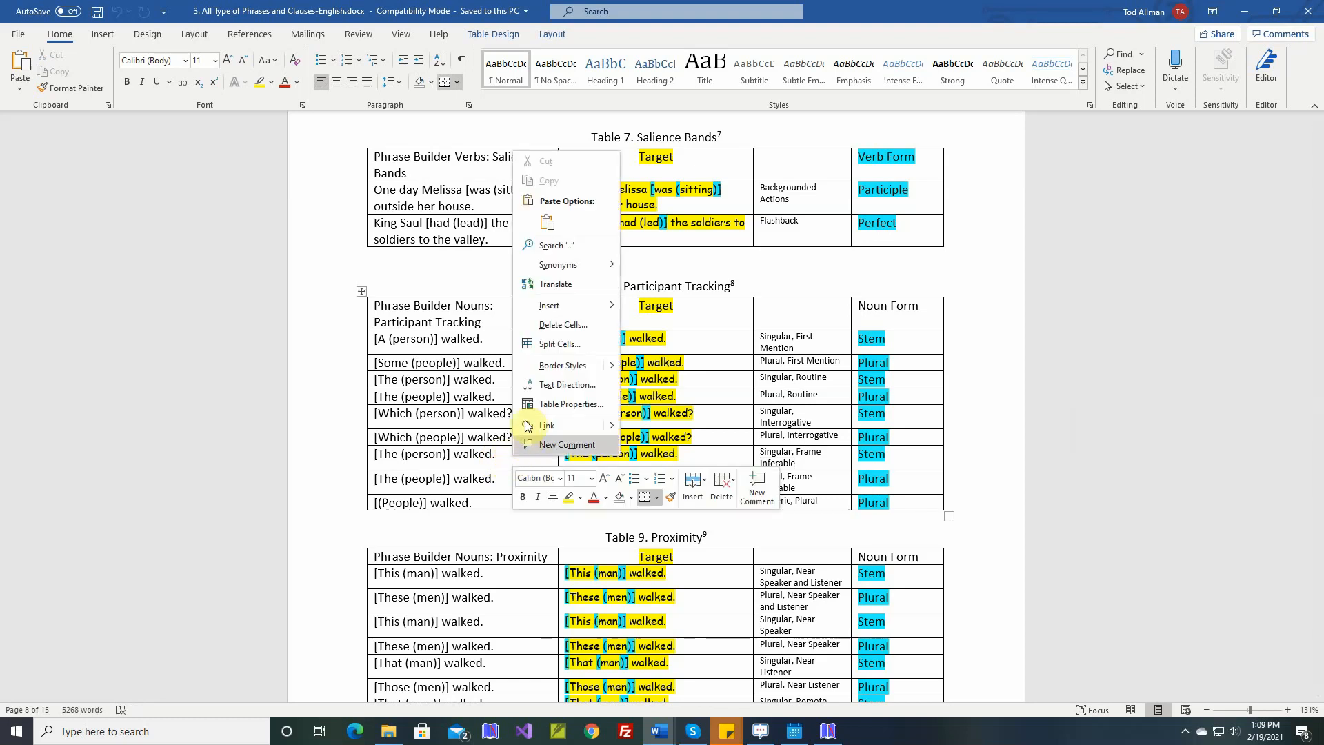
left_click(562, 324)
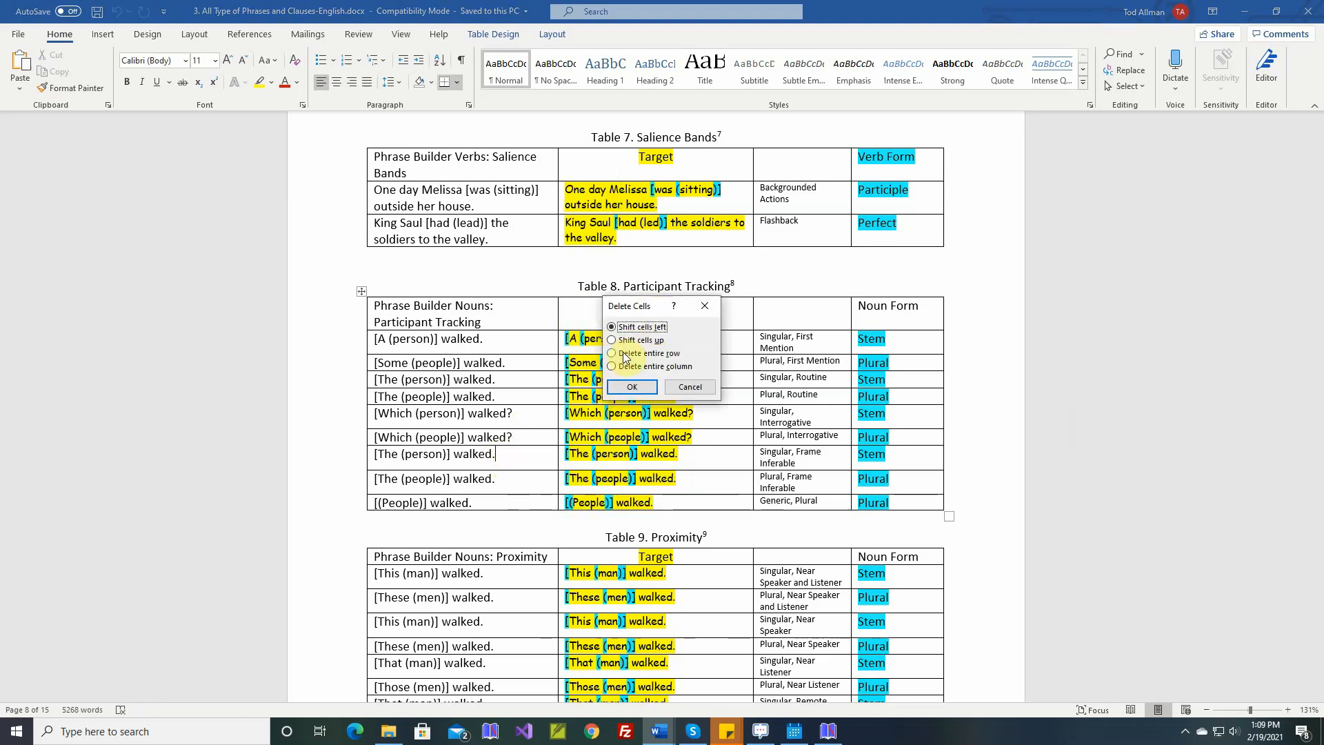
left_click(625, 354)
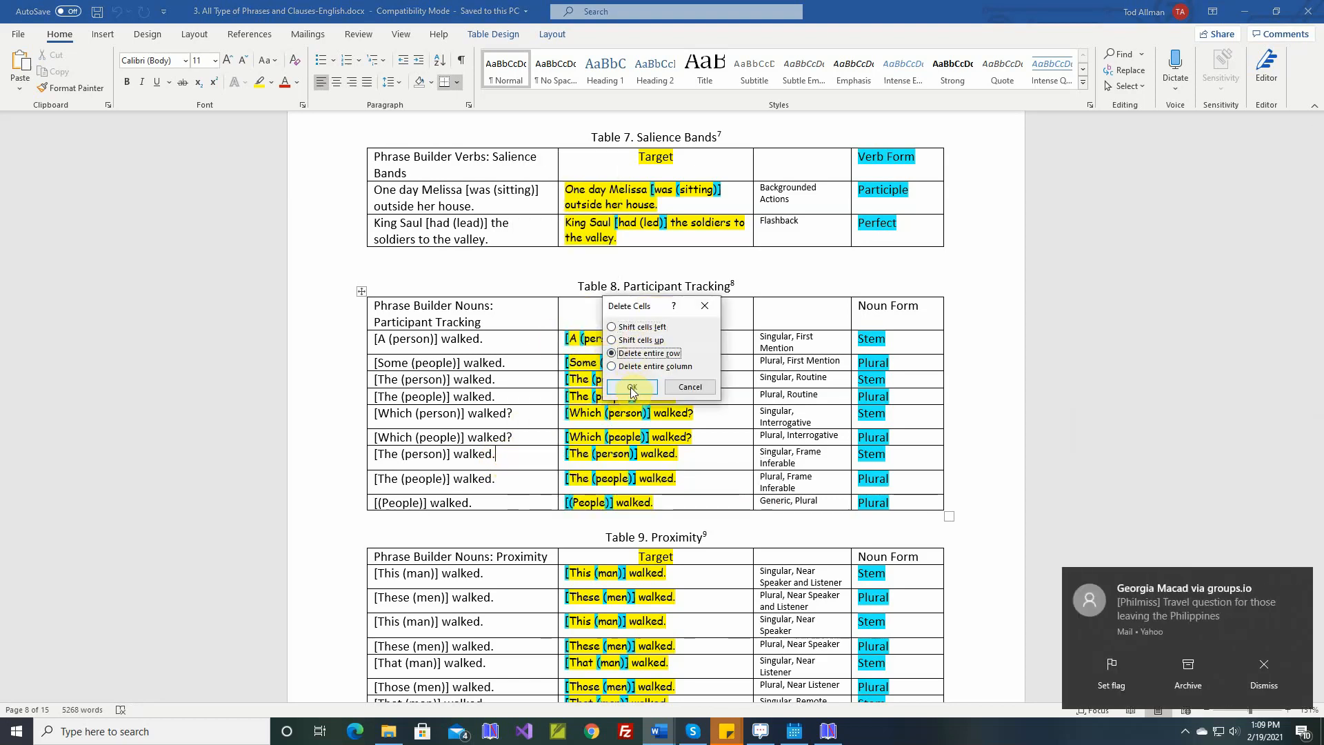
left_click(631, 389)
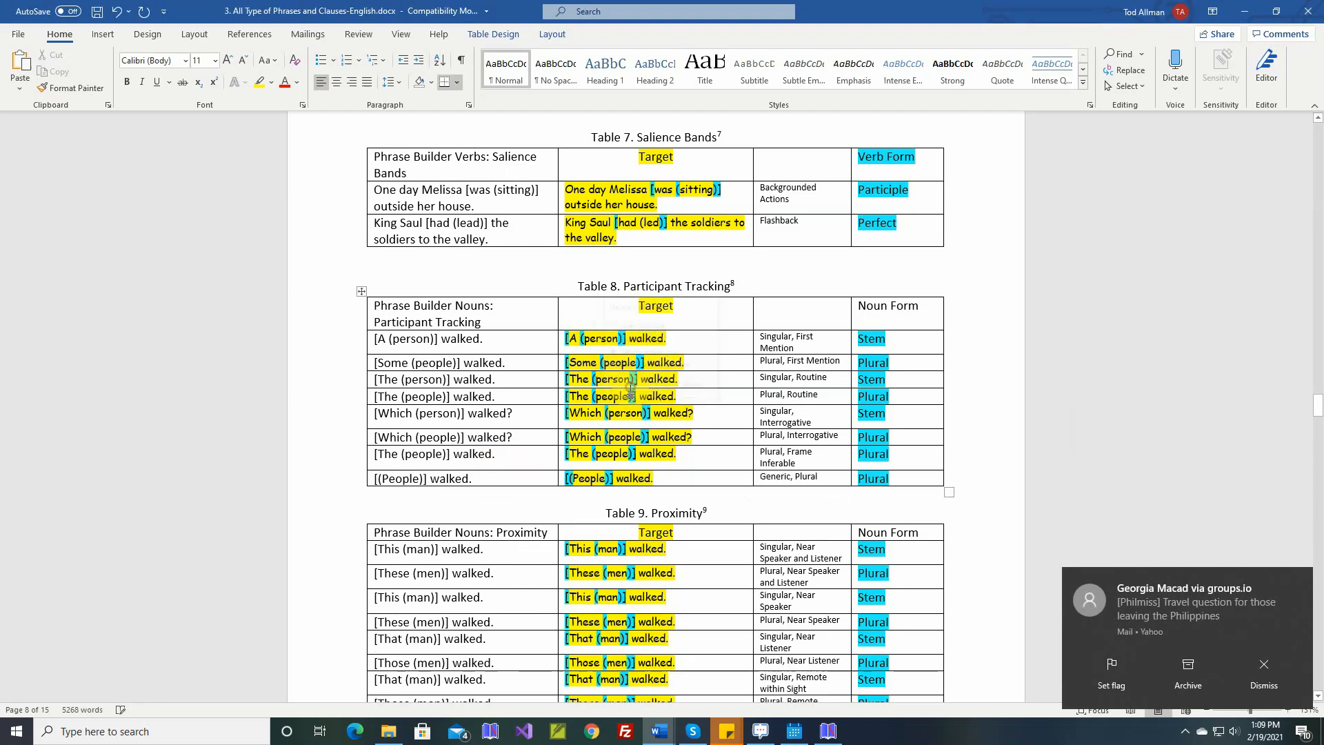
Step: Delete the entire "Plural, Frame Inferable" row from the Participant Tracking table and save the document
right_click(526, 458)
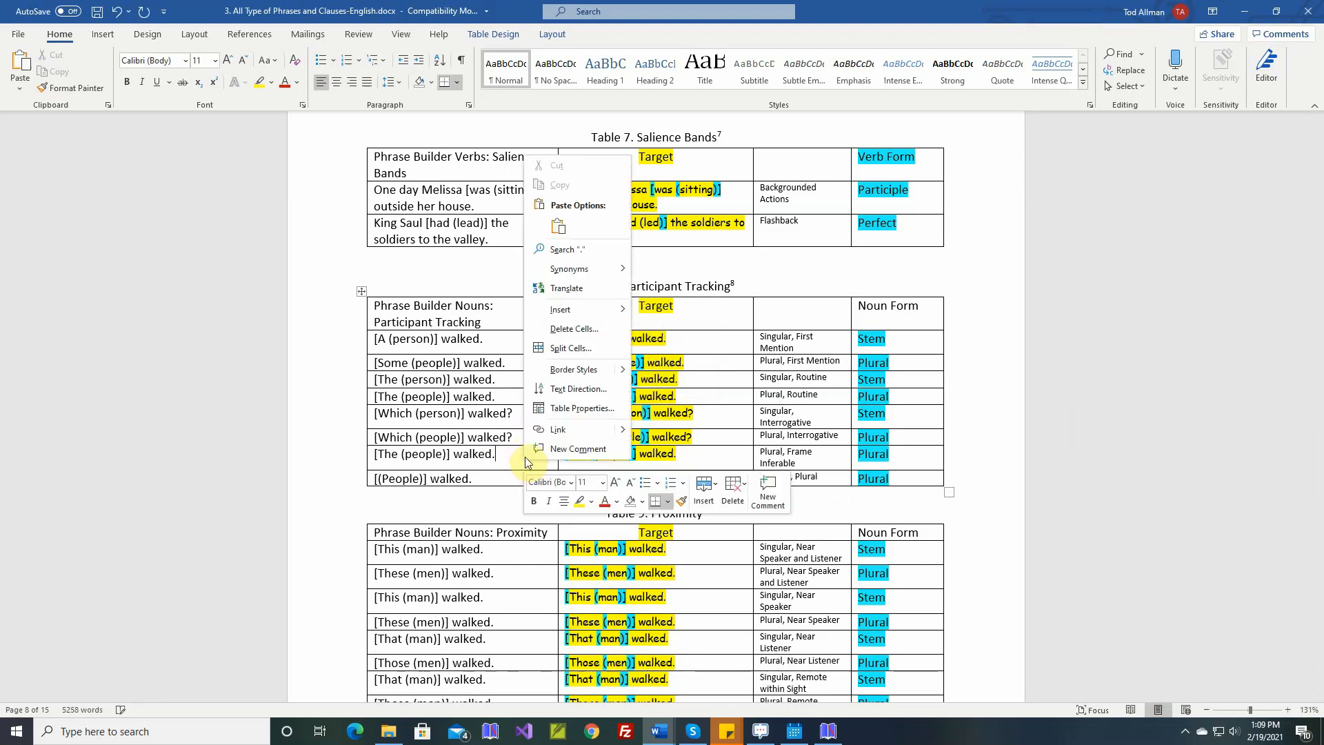
left_click(574, 329)
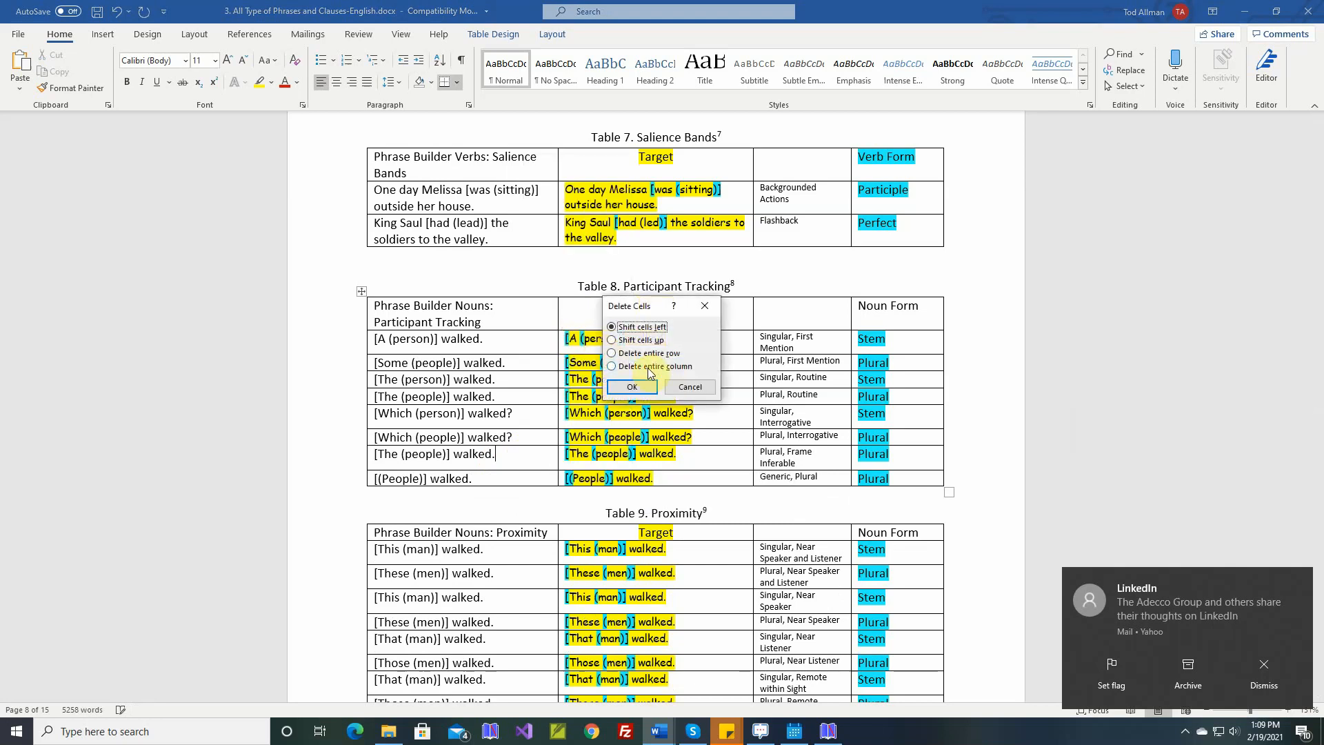
left_click(648, 354)
left_click(632, 387)
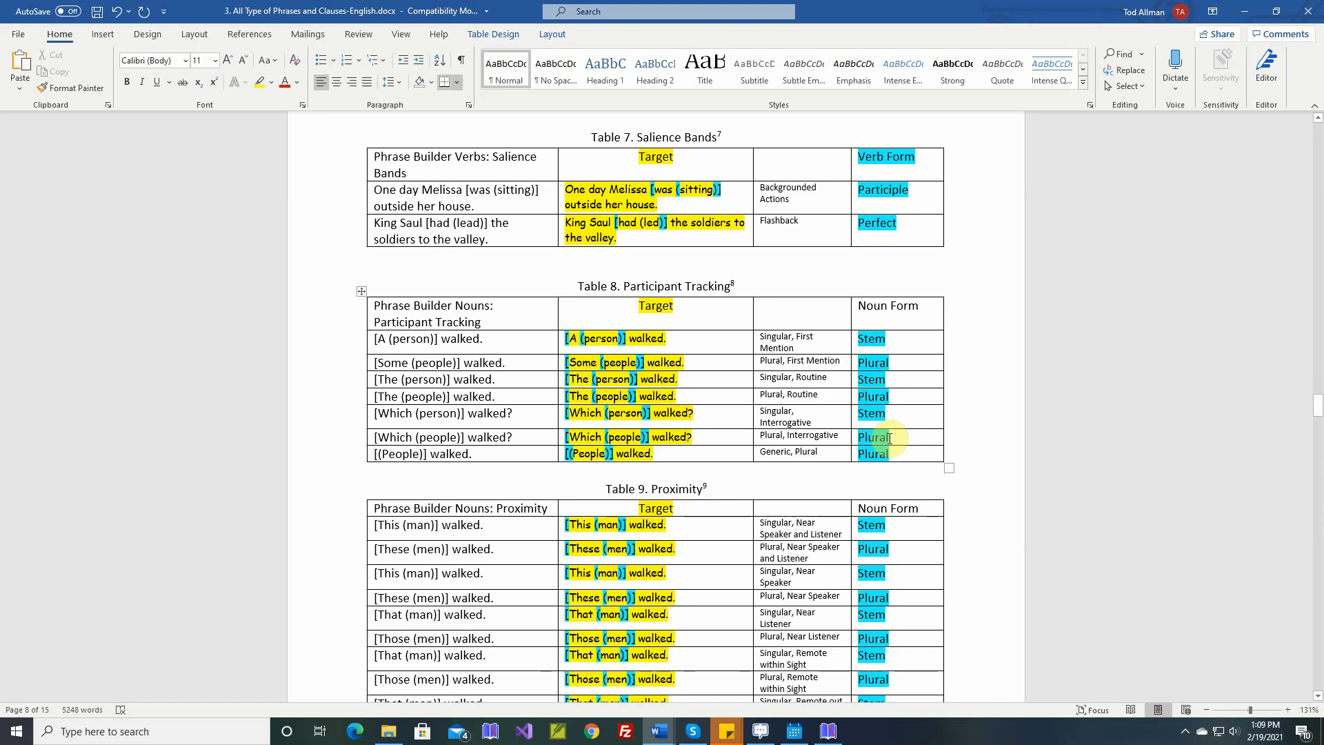
left_click(98, 11)
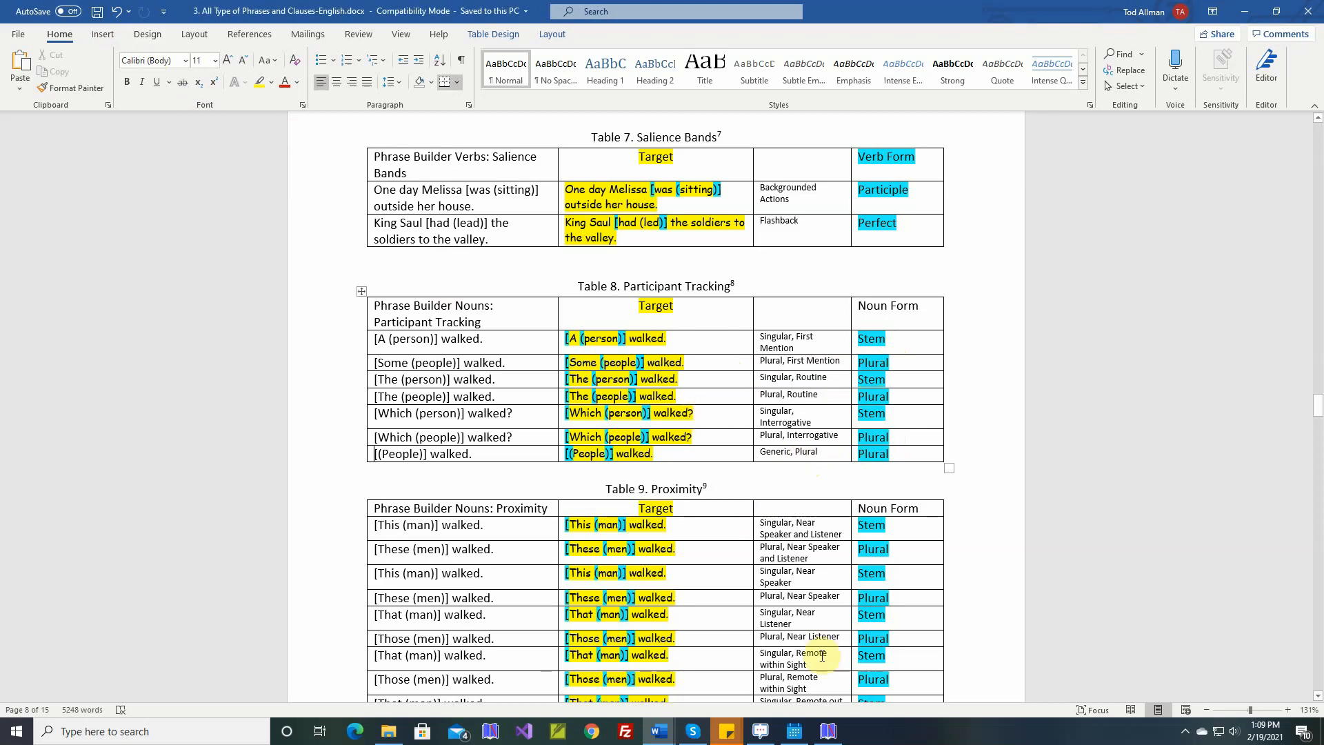
Step: Switch to The Bible Translator's Assistant and display the forms of the noun lexicon
left_click(830, 732)
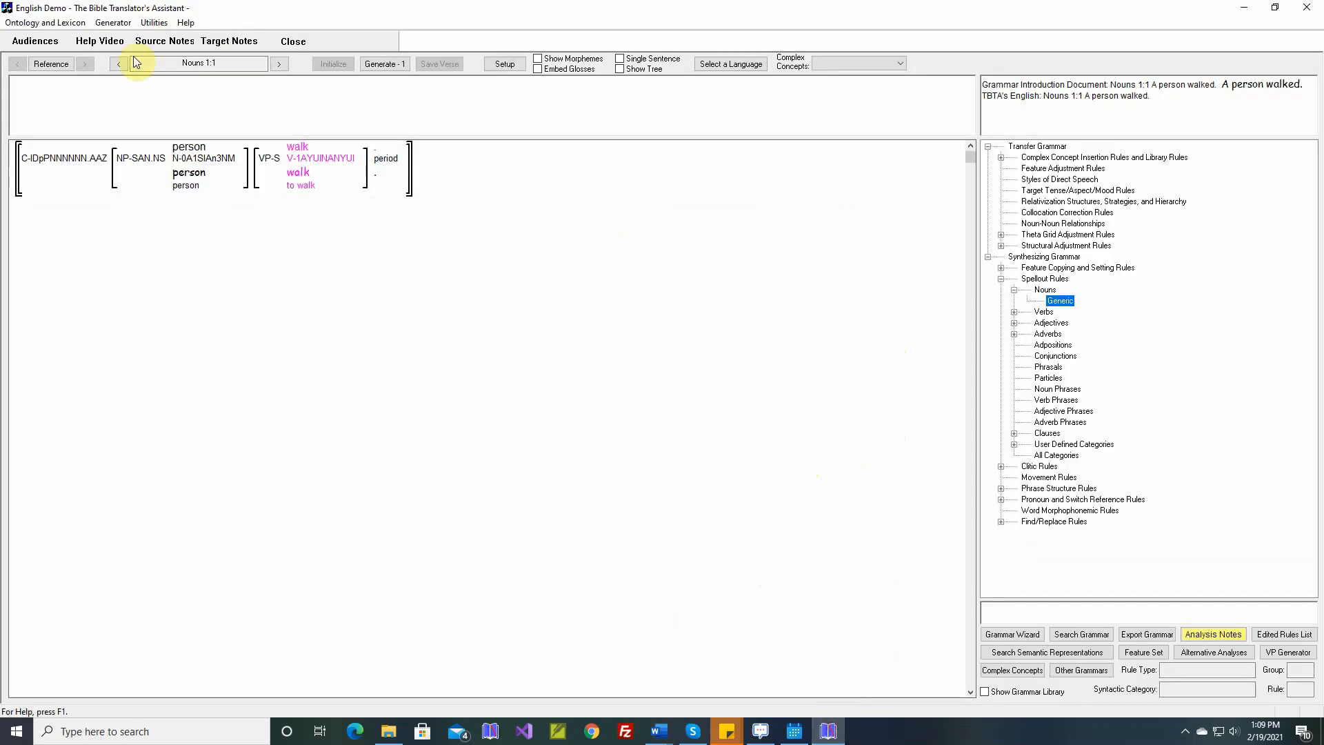
left_click(45, 22)
mouse_move(41, 40)
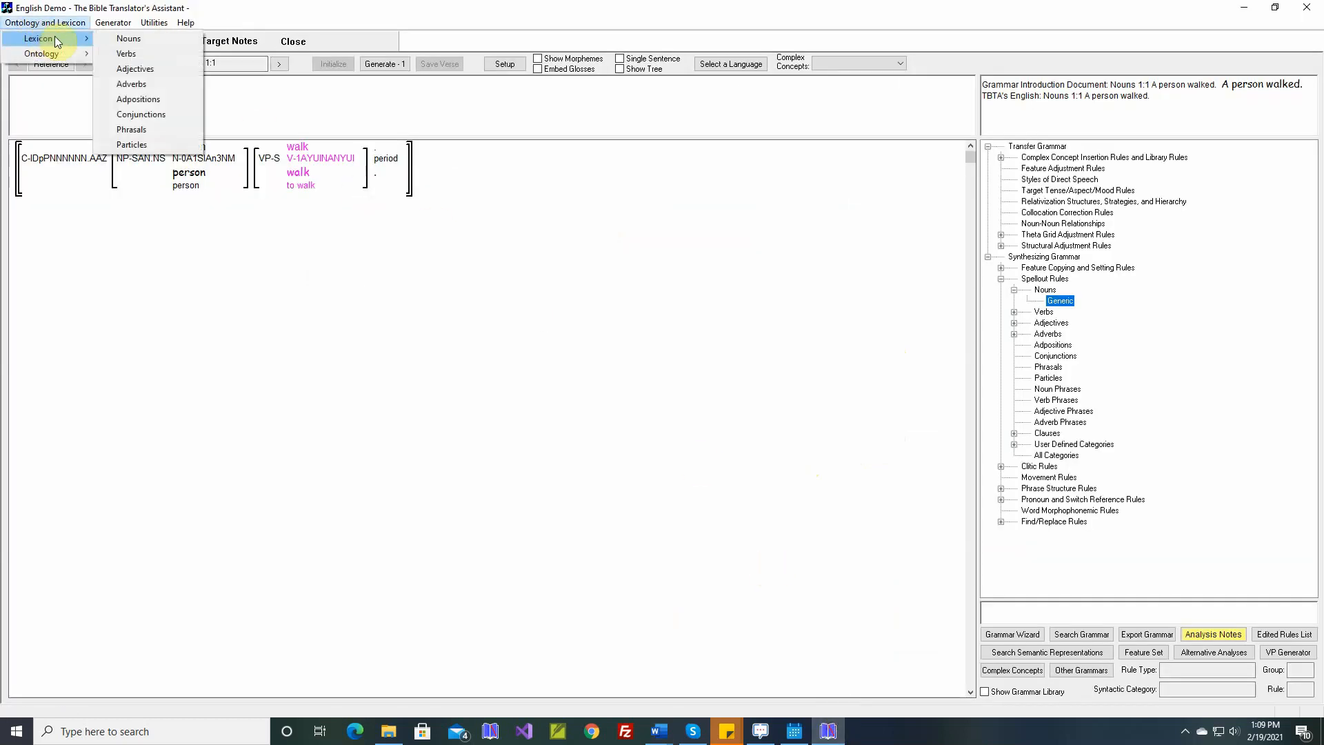
left_click(113, 42)
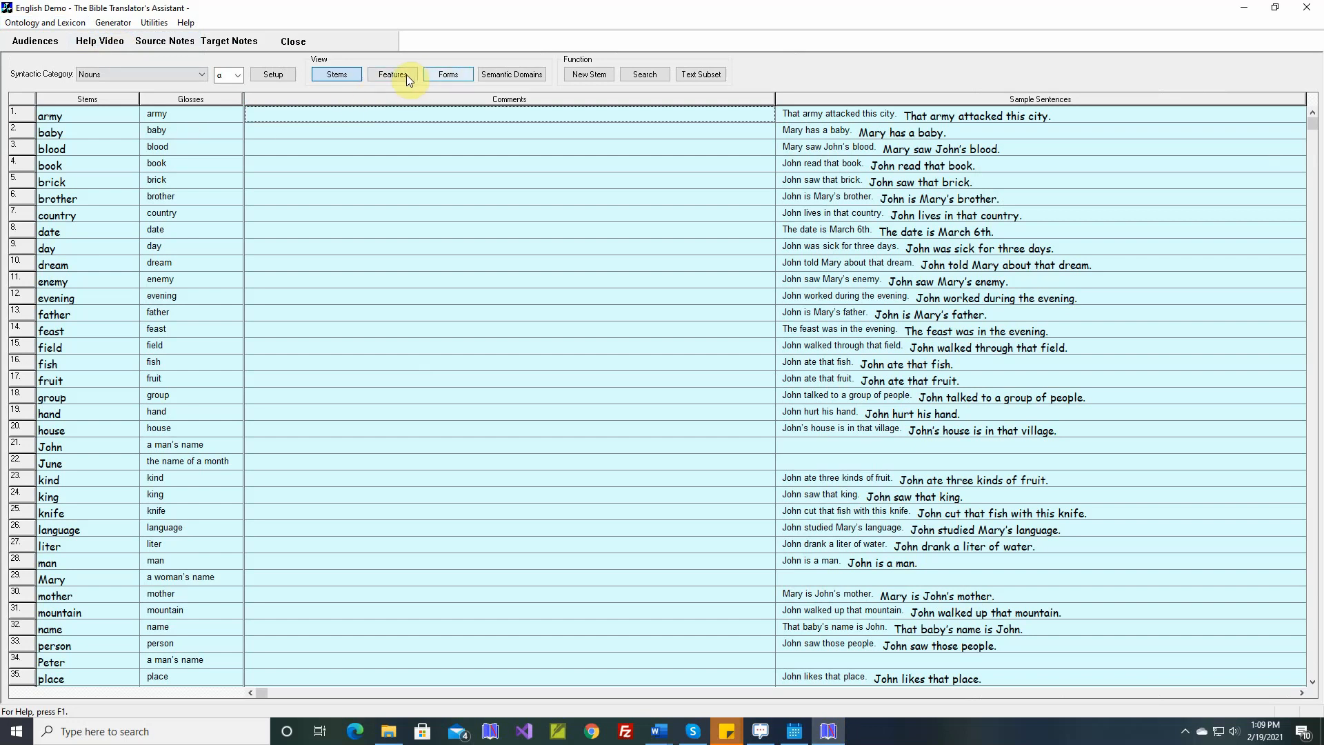
left_click(446, 76)
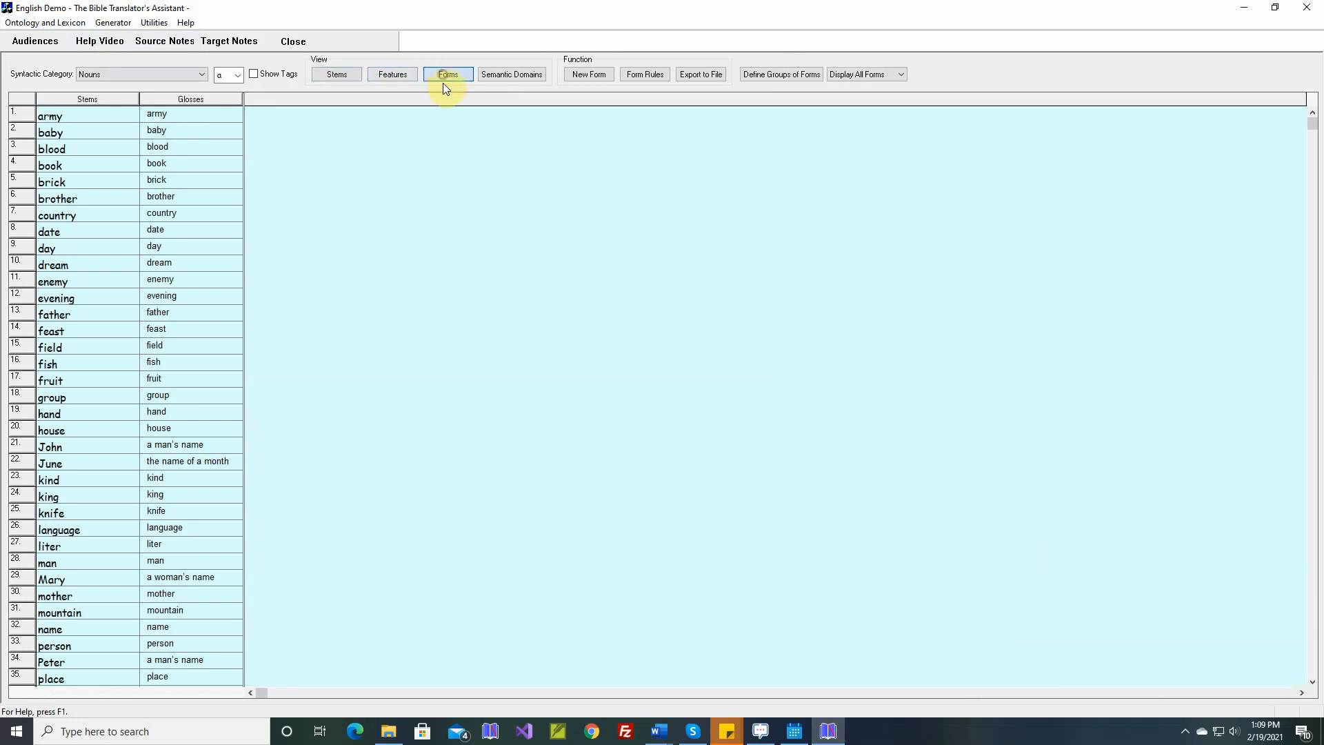
Step: Add a new noun form named Plural, leaving its comment empty
left_click(590, 76)
type("Plural")
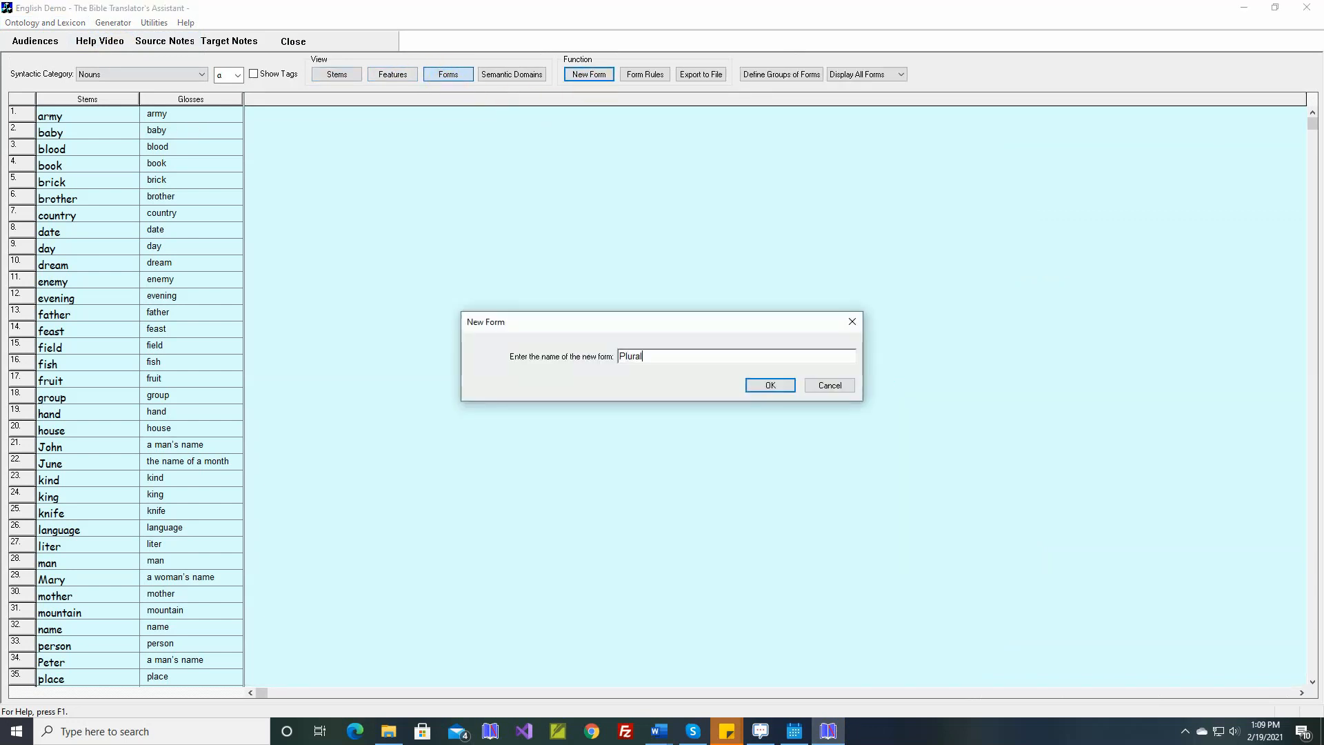
key("Return")
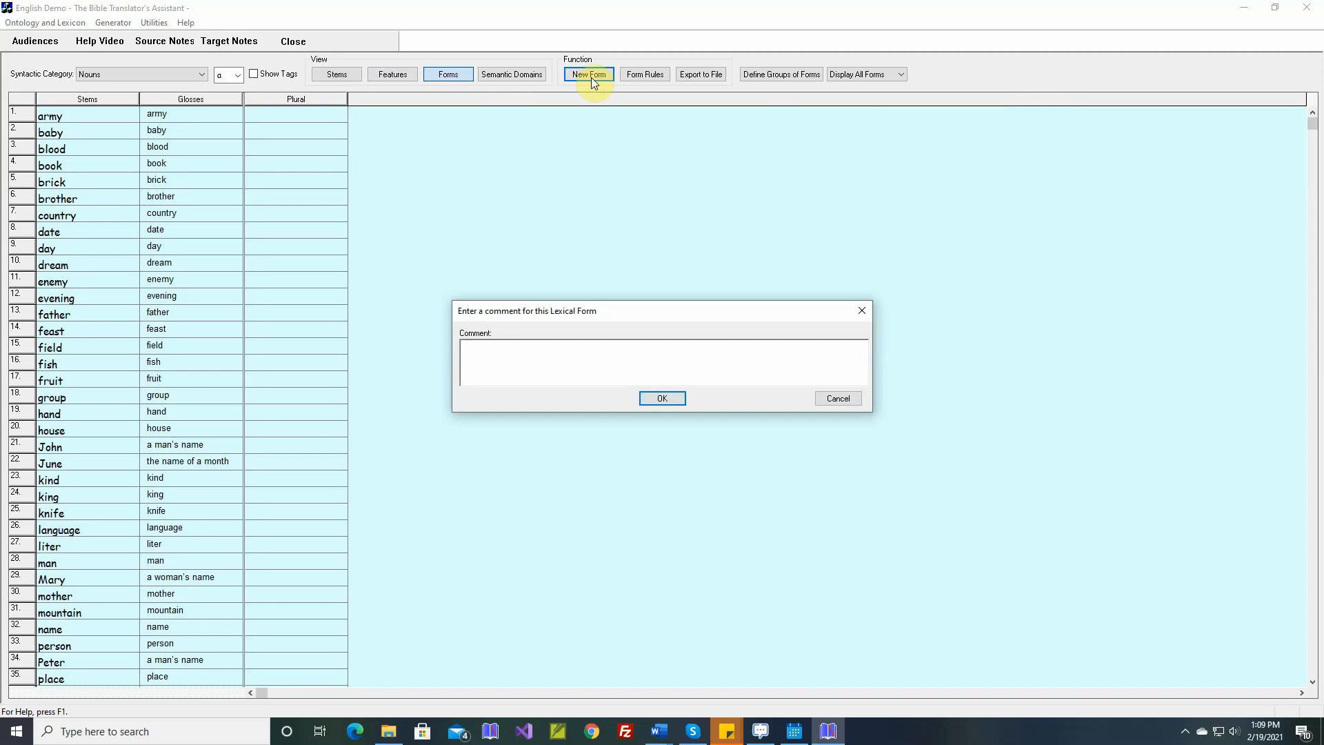
key("Return")
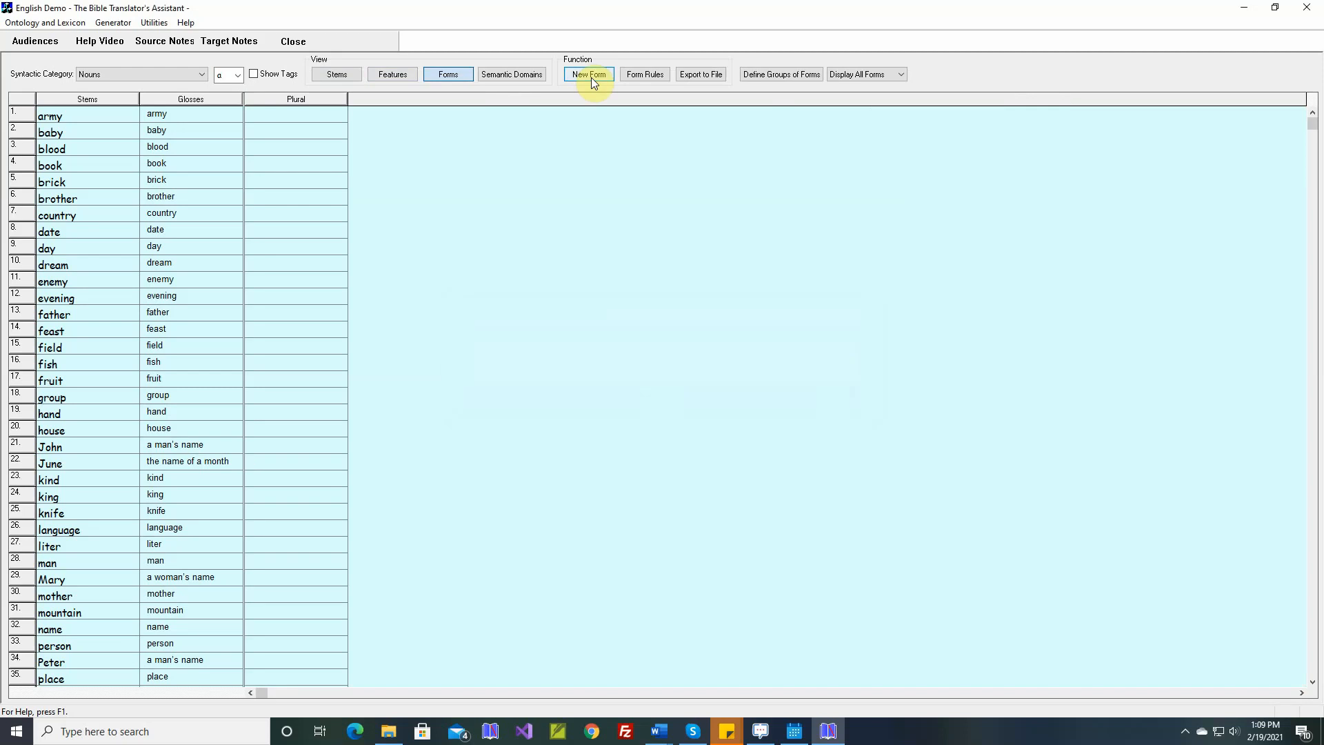
Step: Build a simple noun form rule with the Grammar Wizard that adds the suffix s with the tag Plural
left_click(649, 72)
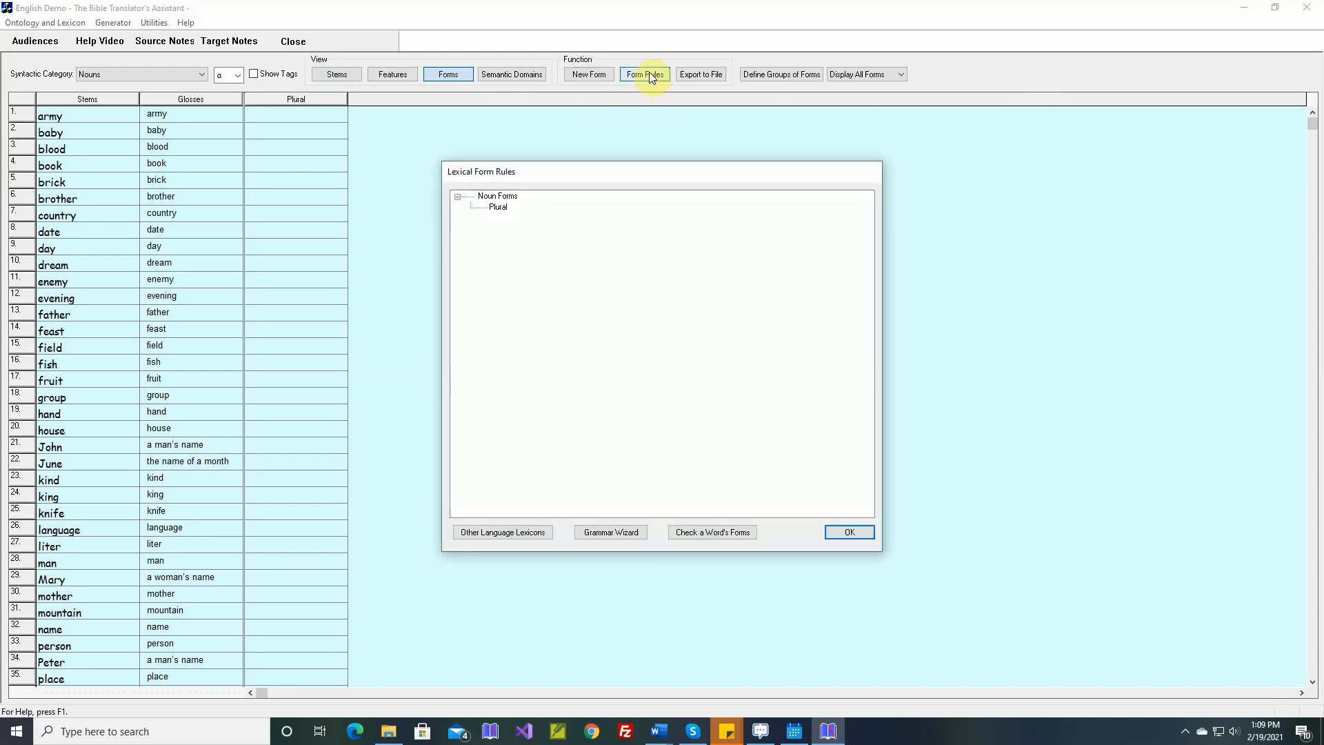
left_click(634, 534)
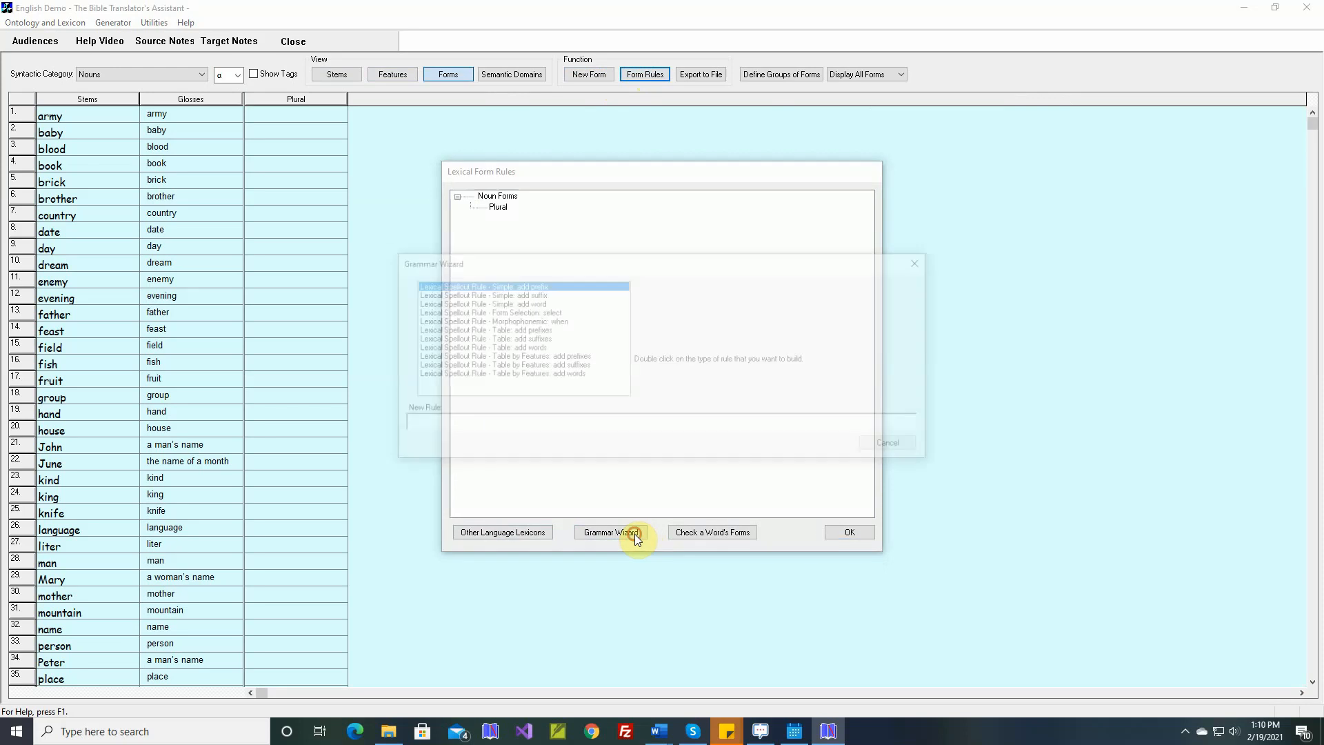
double_click(532, 294)
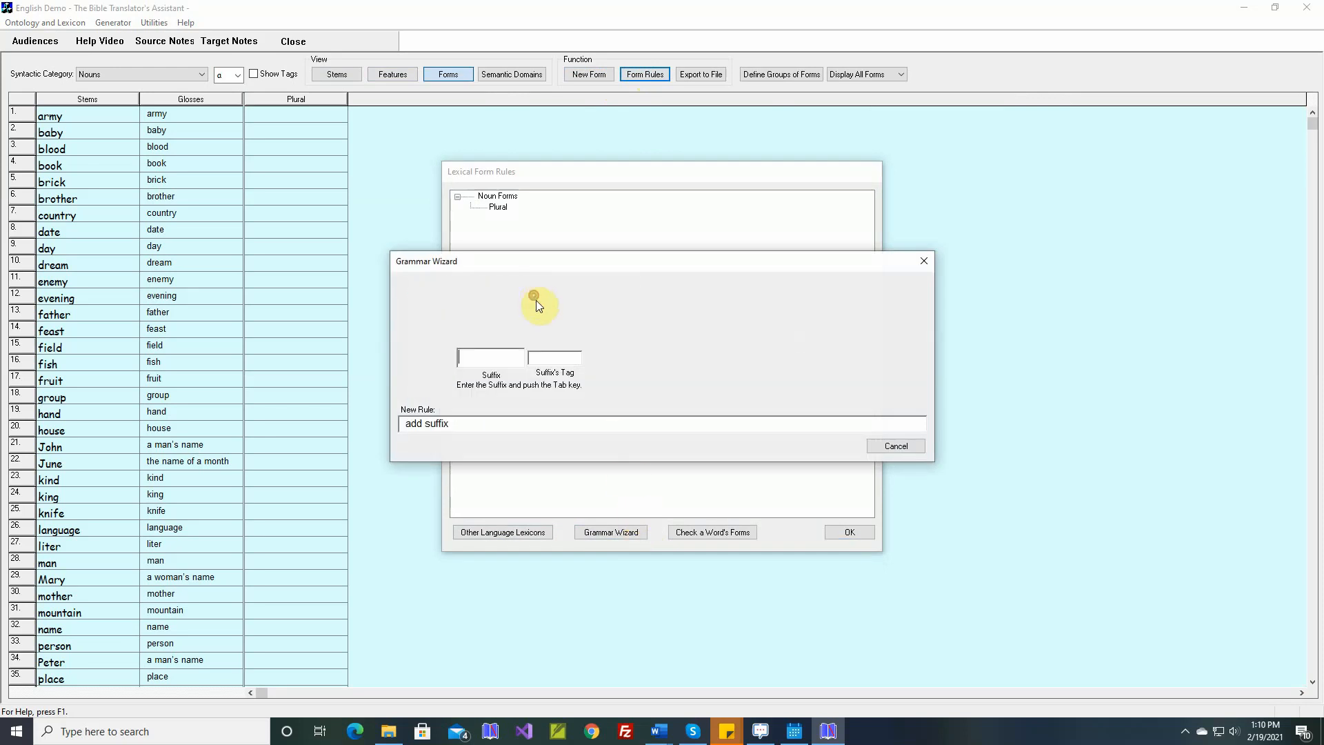
type("s")
key("Tab")
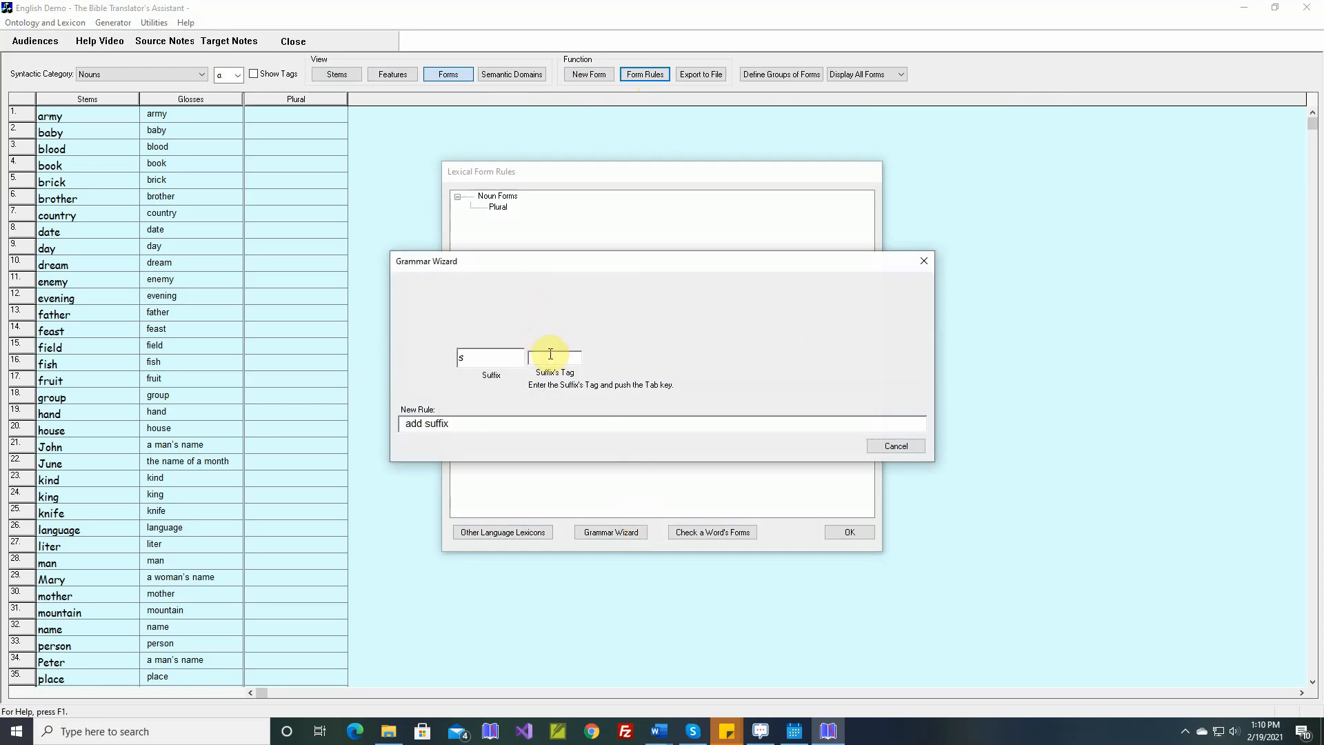
type("Plural")
key("Tab")
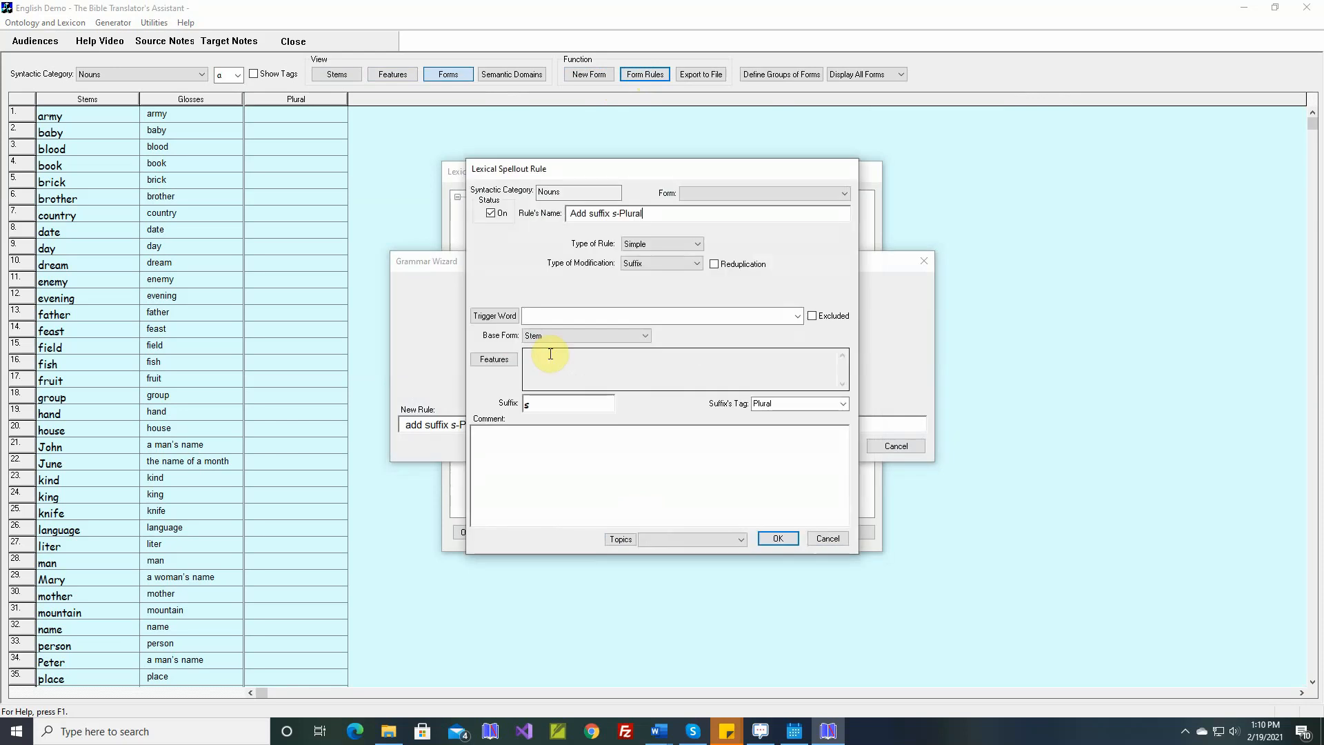
Step: Assign the suffix rule to the Plural form with comment "books, cats", save it without grammar topics, suppress that prompt permanently, and close the form rules
left_click(846, 192)
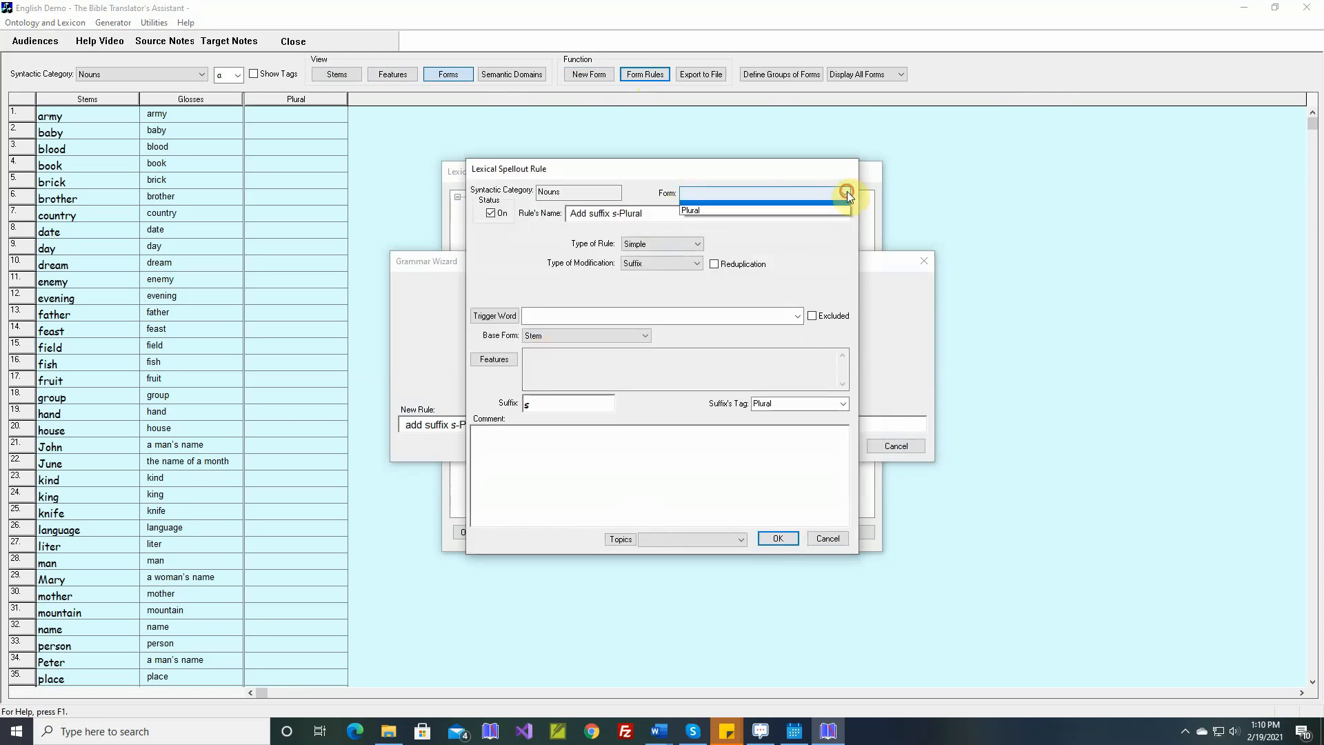
left_click(726, 216)
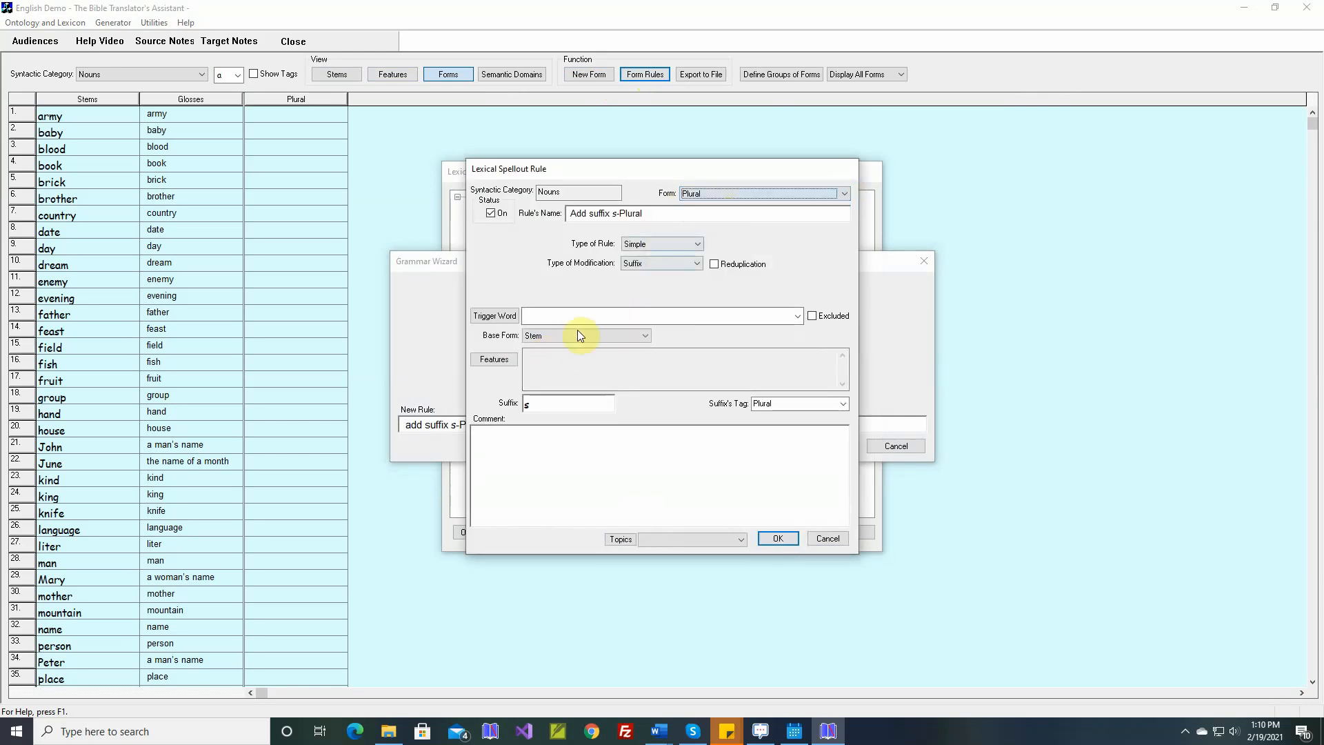
left_click(669, 436)
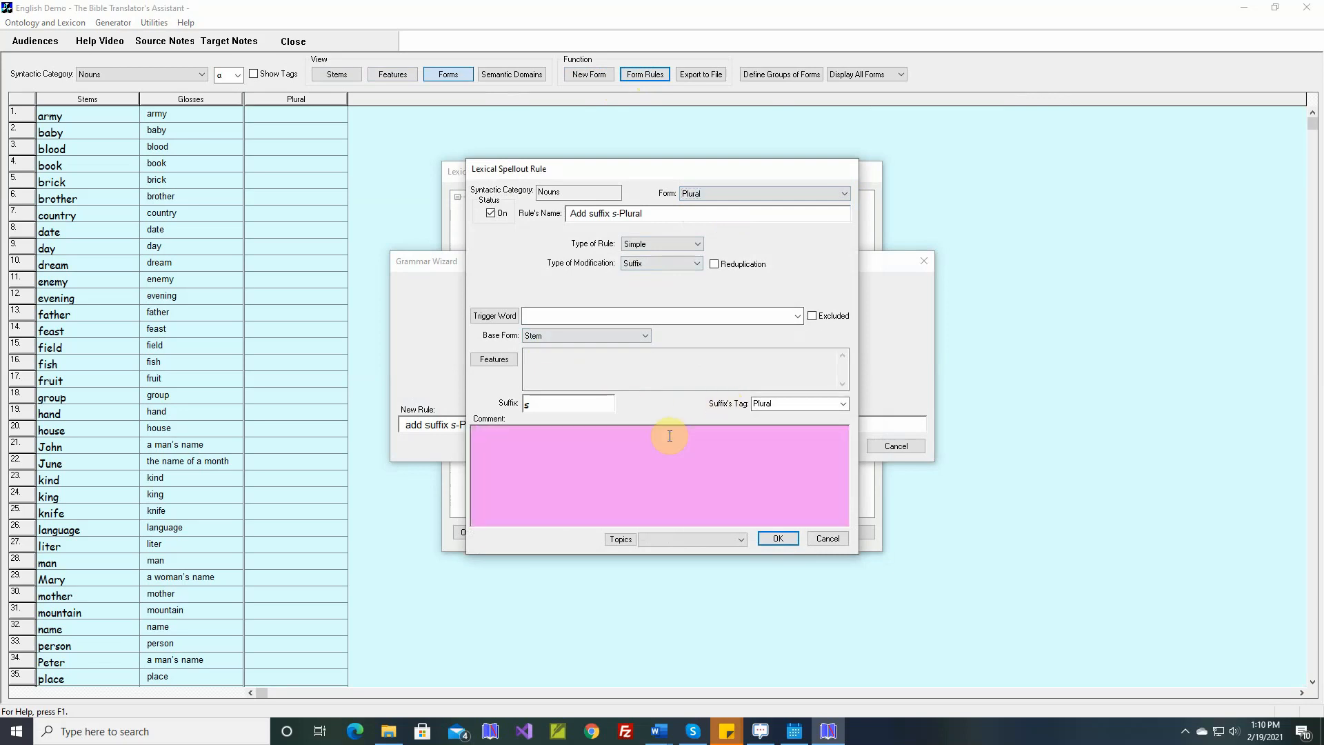
type("books, cats")
left_click(776, 540)
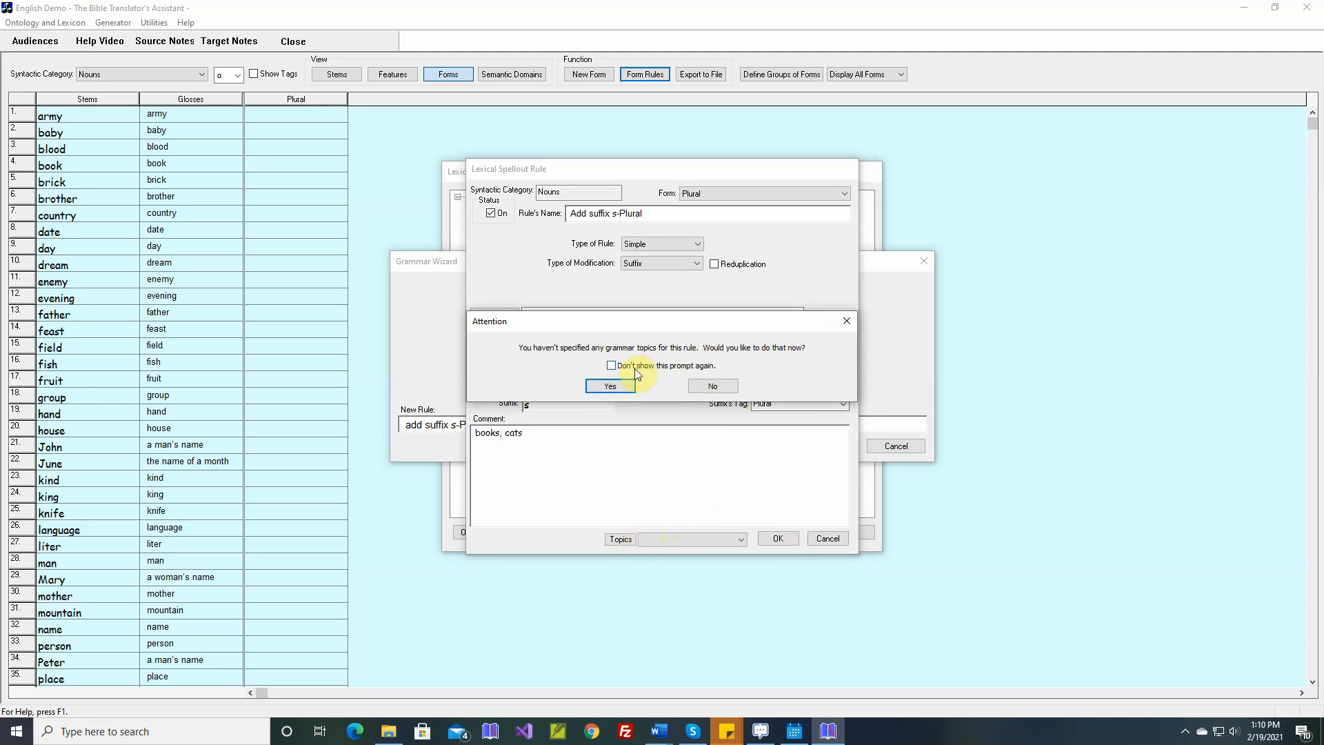
left_click(611, 365)
left_click(702, 385)
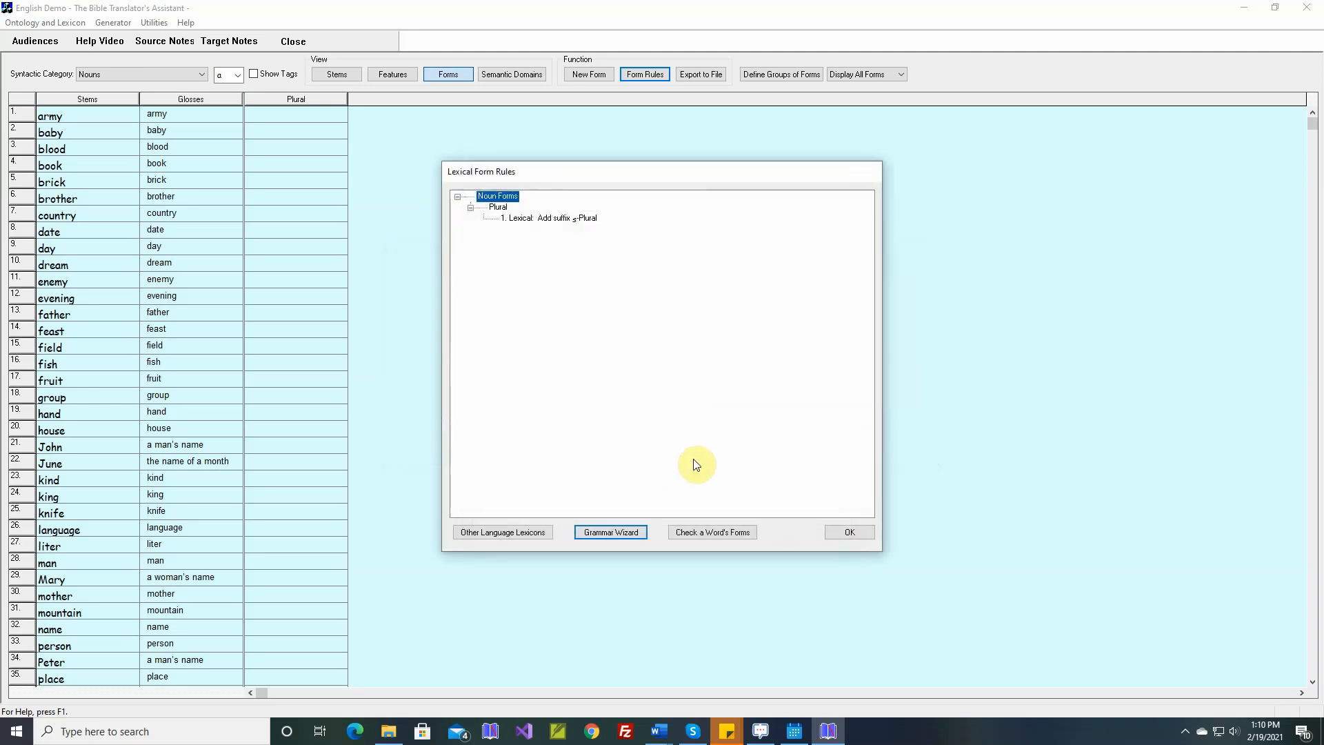
left_click(849, 533)
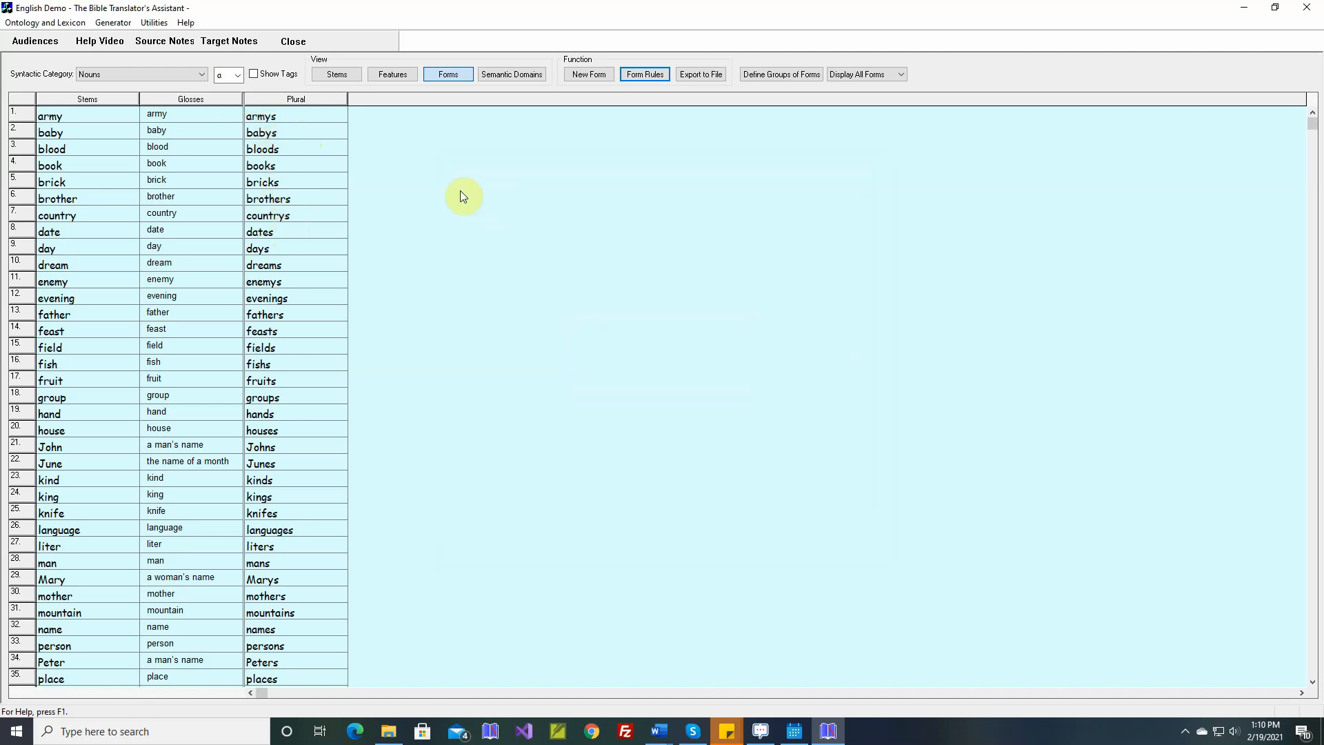
Step: Start a morphophonemic rule in the Grammar Wizard for nouns whose stem ends with y before the suffix s tagged Plural
left_click(654, 78)
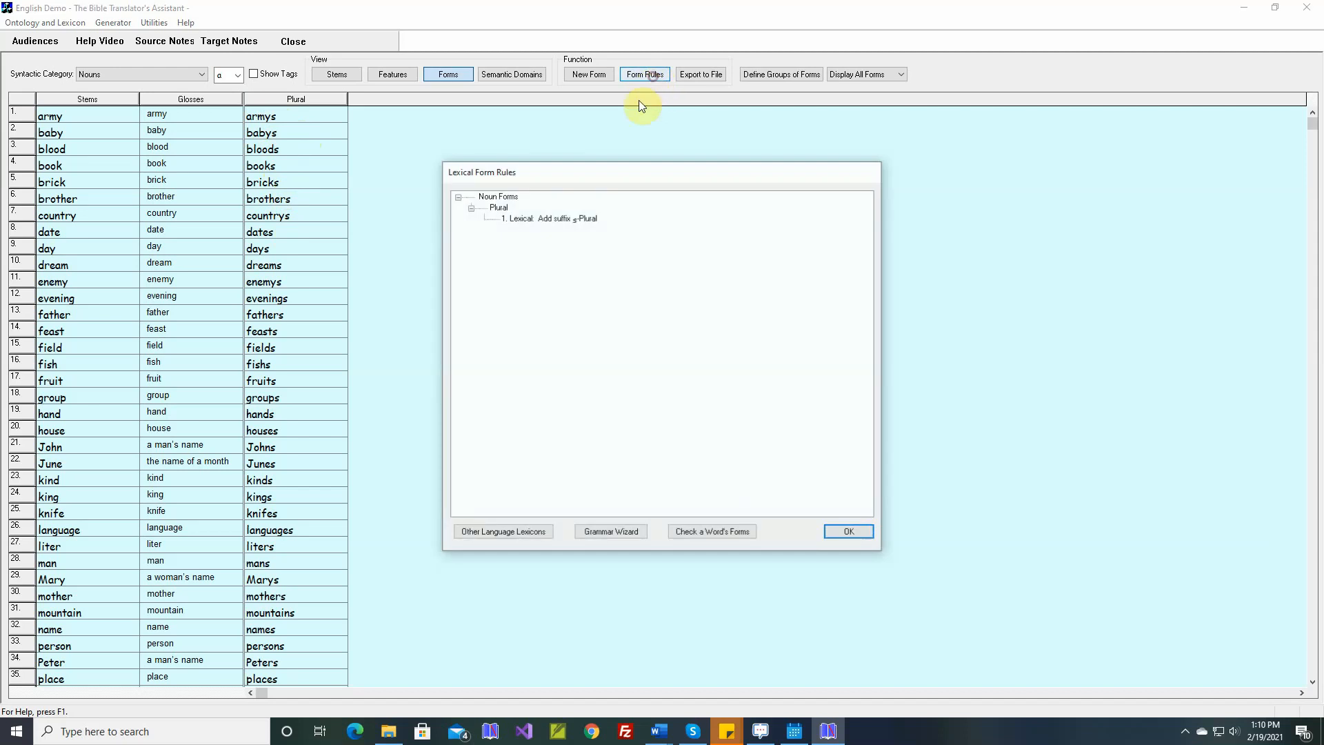
left_click(613, 533)
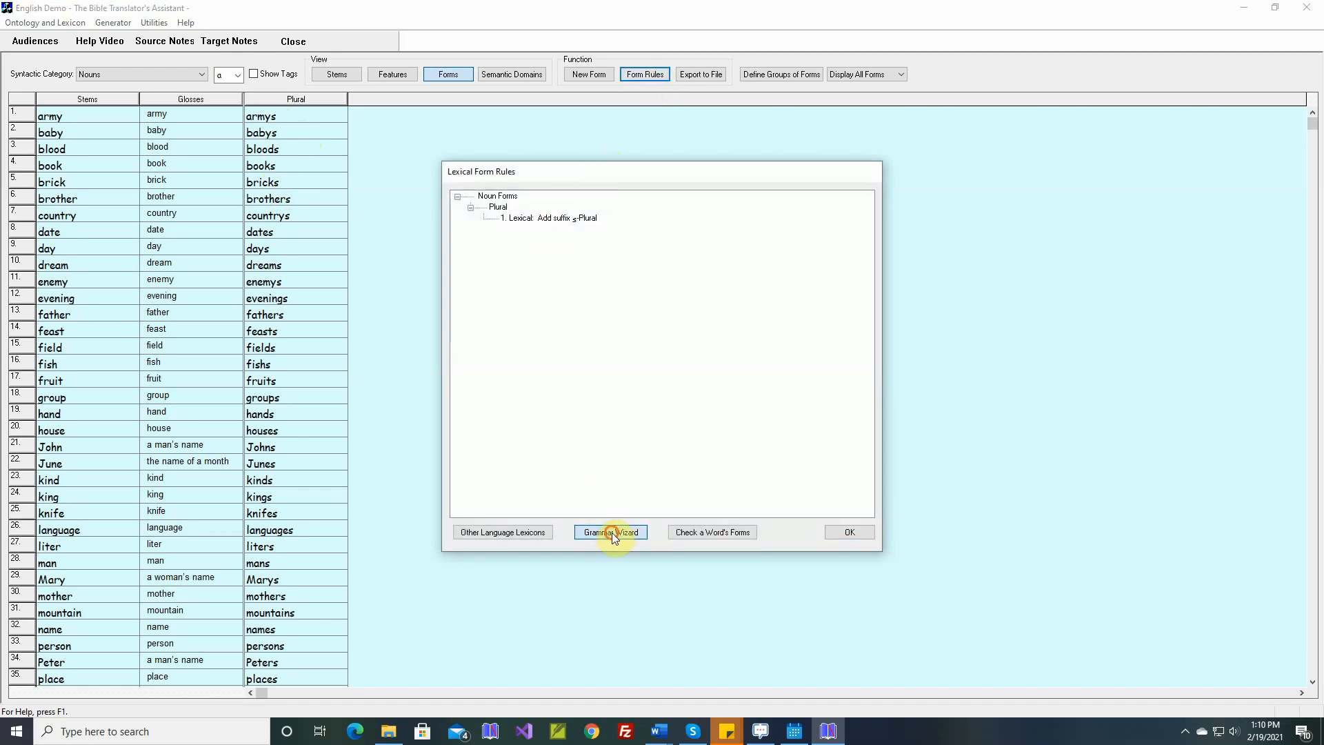
double_click(538, 322)
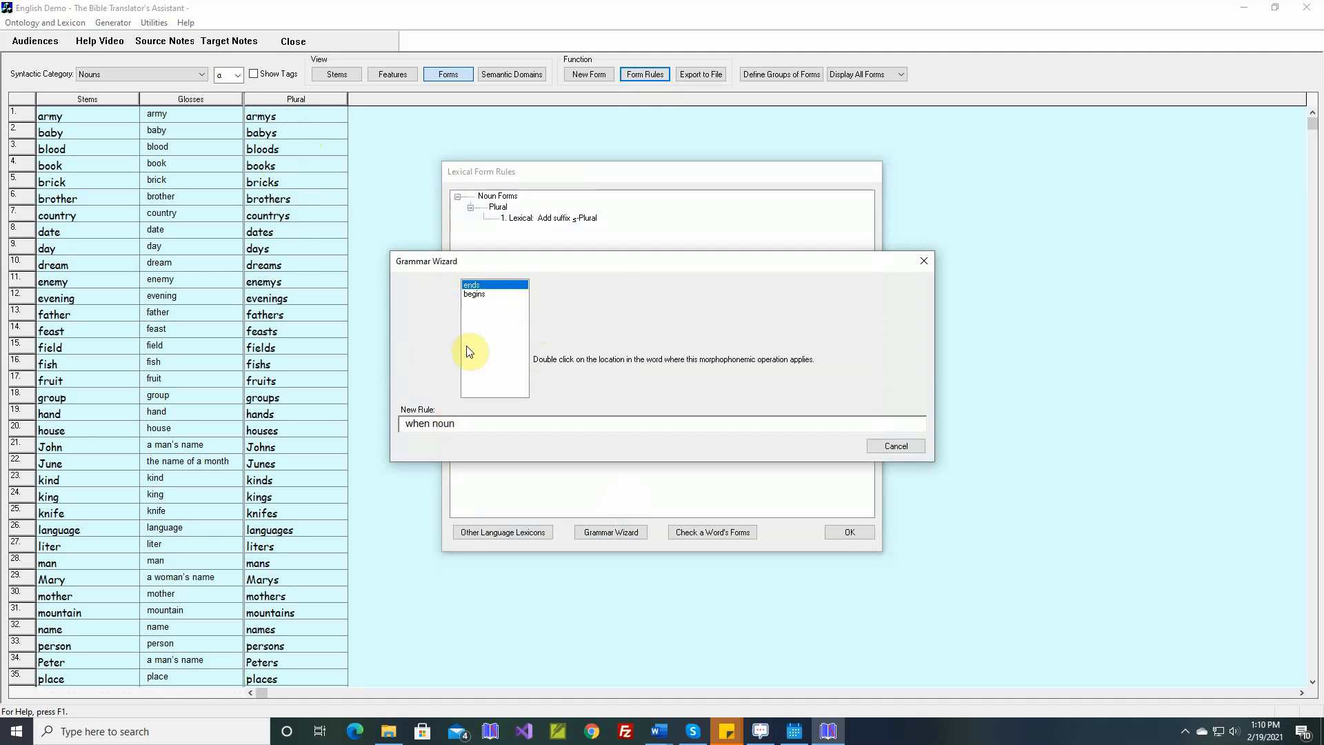
double_click(483, 286)
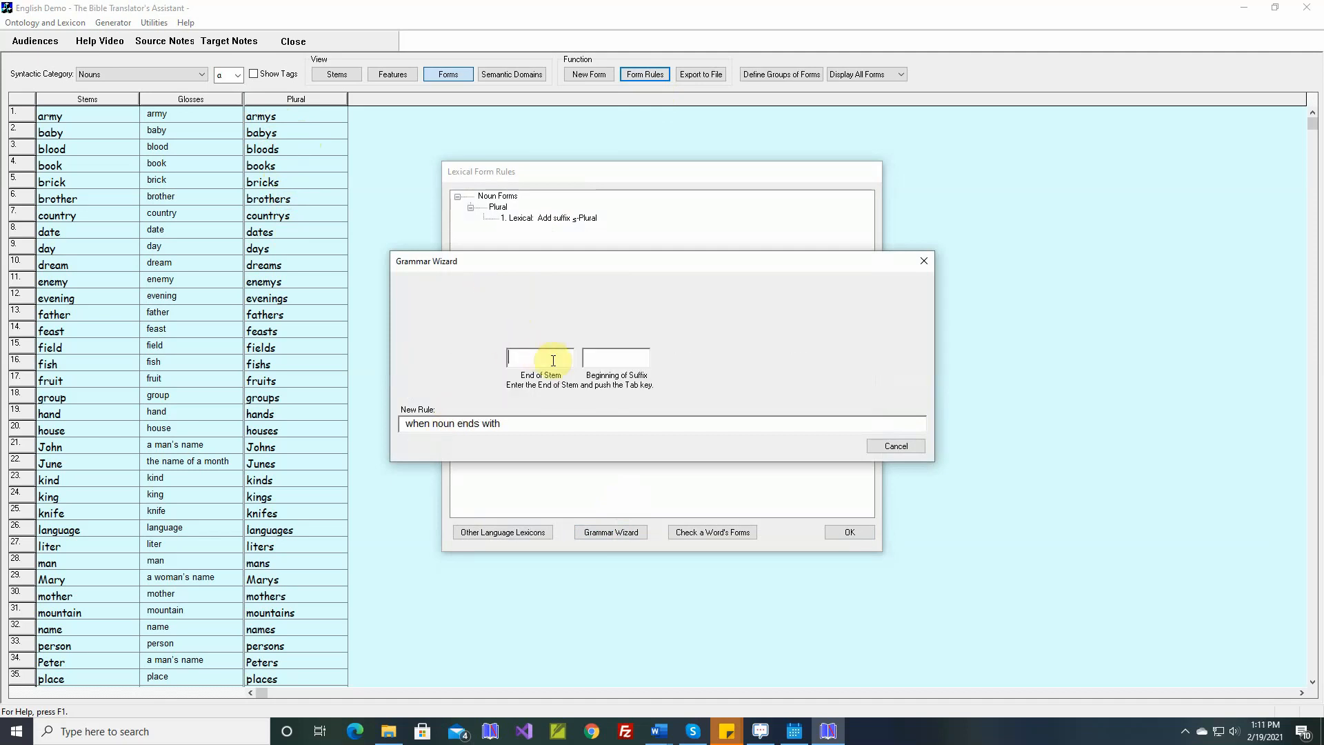
type("y")
left_click(599, 361)
type("s")
key("Tab")
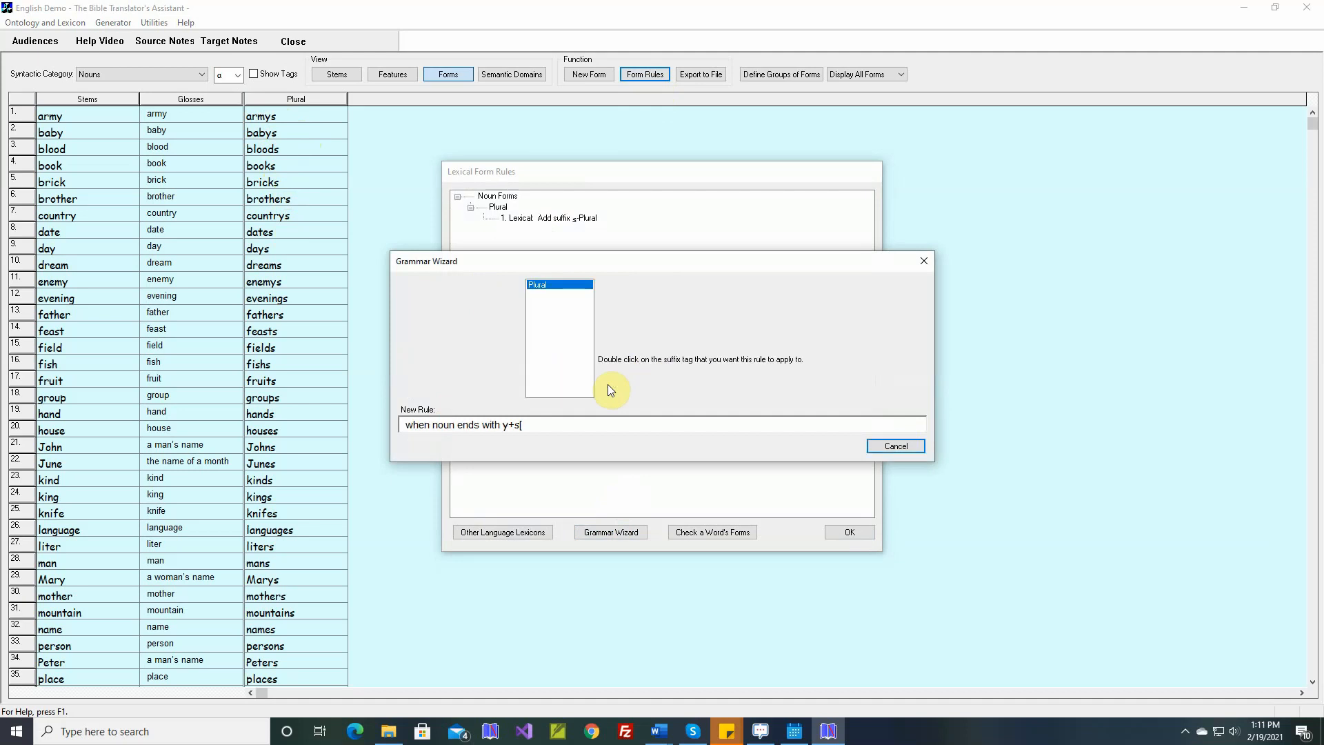
double_click(562, 289)
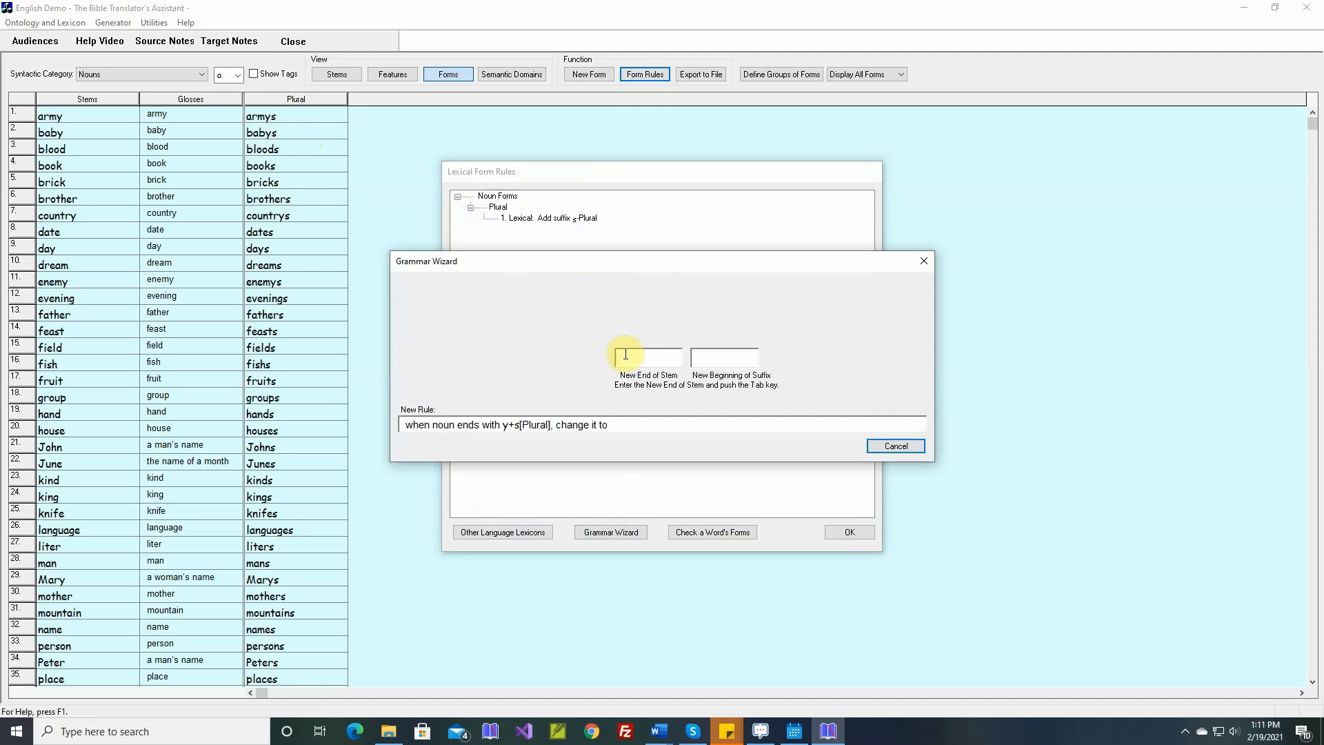
Step: Define the morphophonemic rule's result as new end of stem i and new beginning of suffix es
type("i")
left_click(698, 363)
type("es")
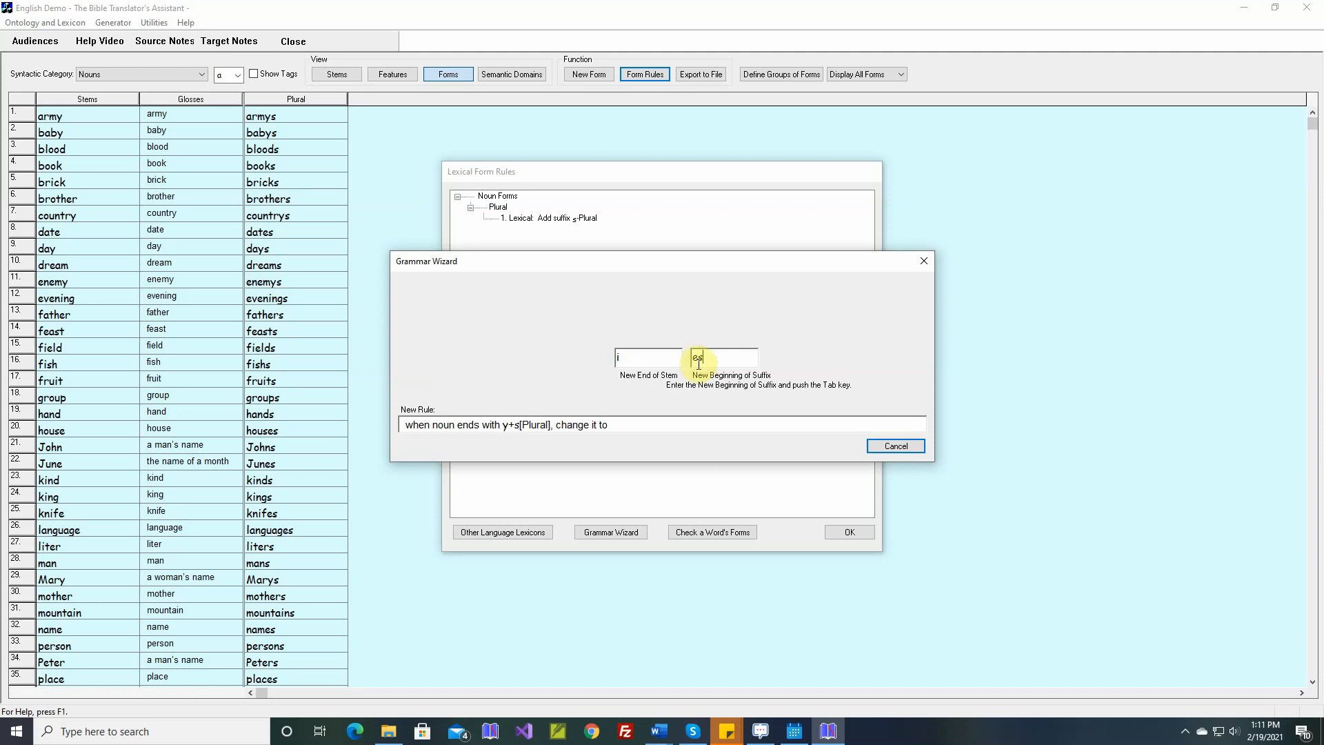
key("Tab")
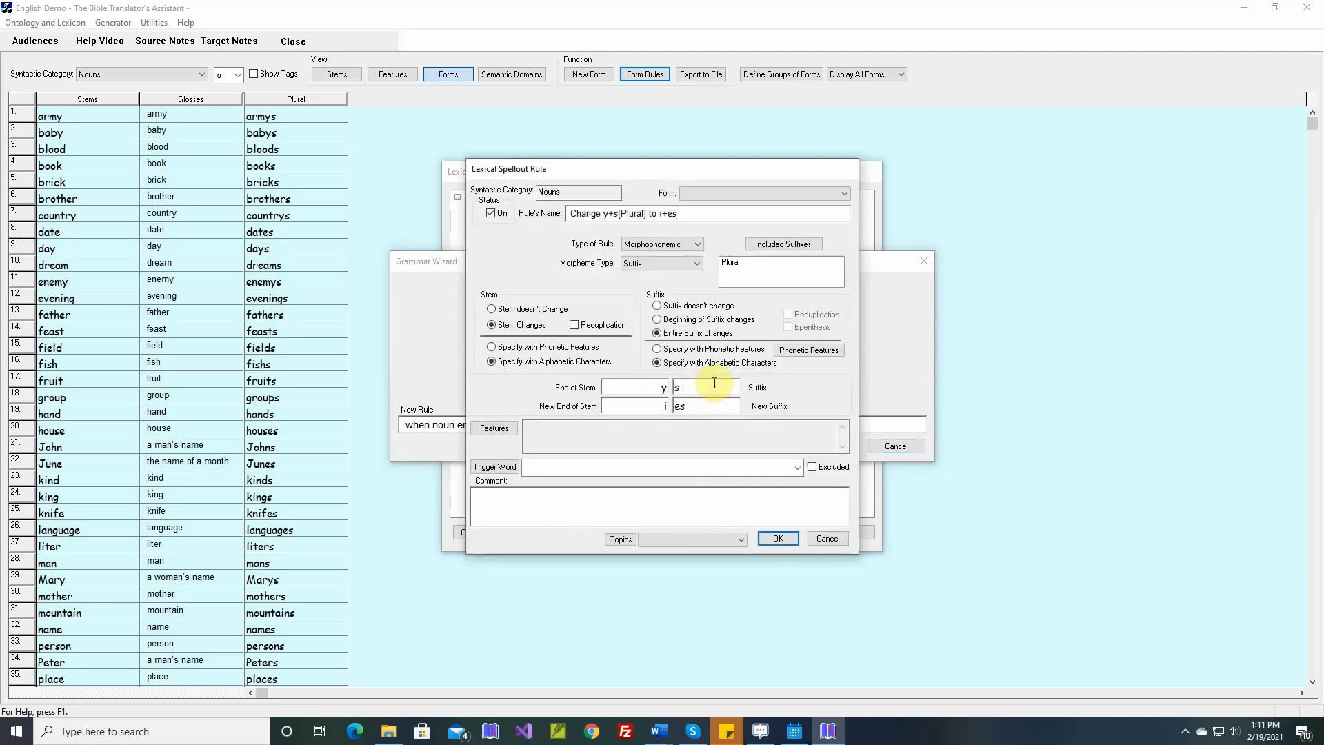
Step: Assign the y+s to i+es rule to the Plural form, add the comment "armies, babies", save it, and close the form rules
left_click(743, 193)
left_click(714, 214)
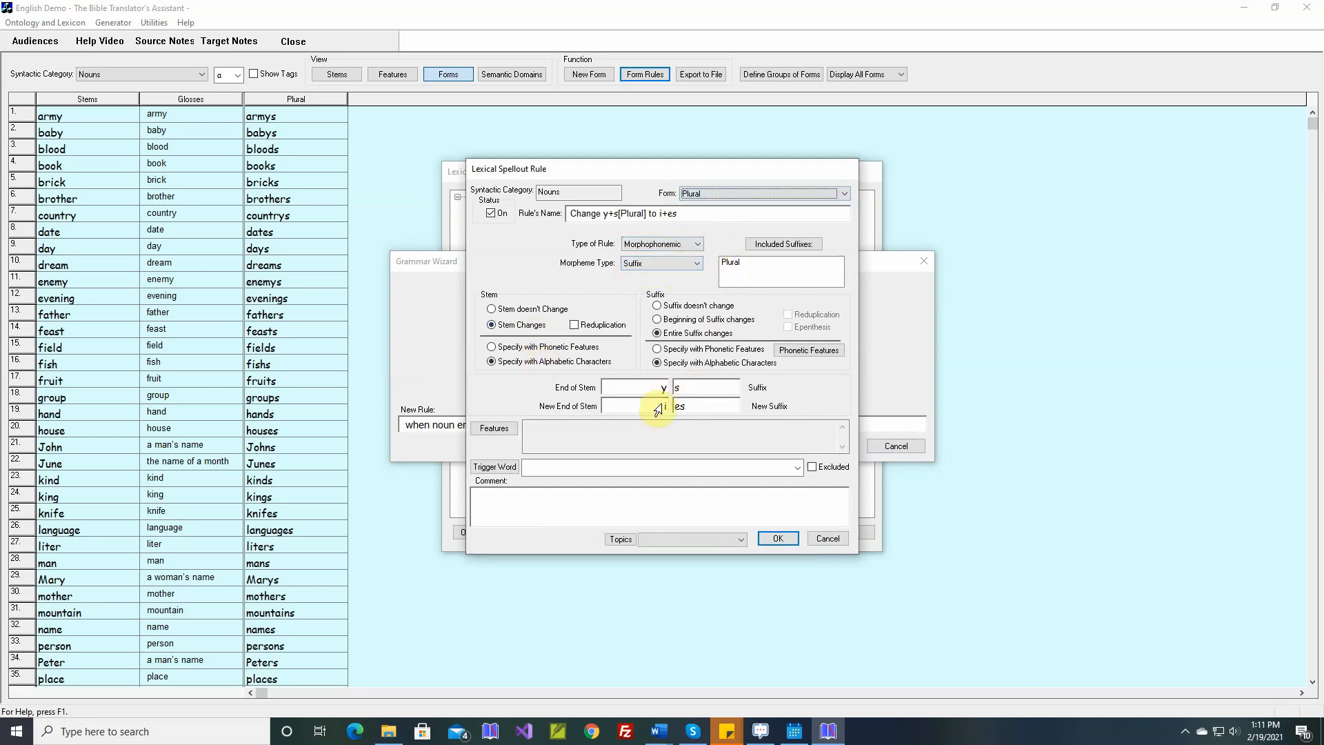
left_click(629, 495)
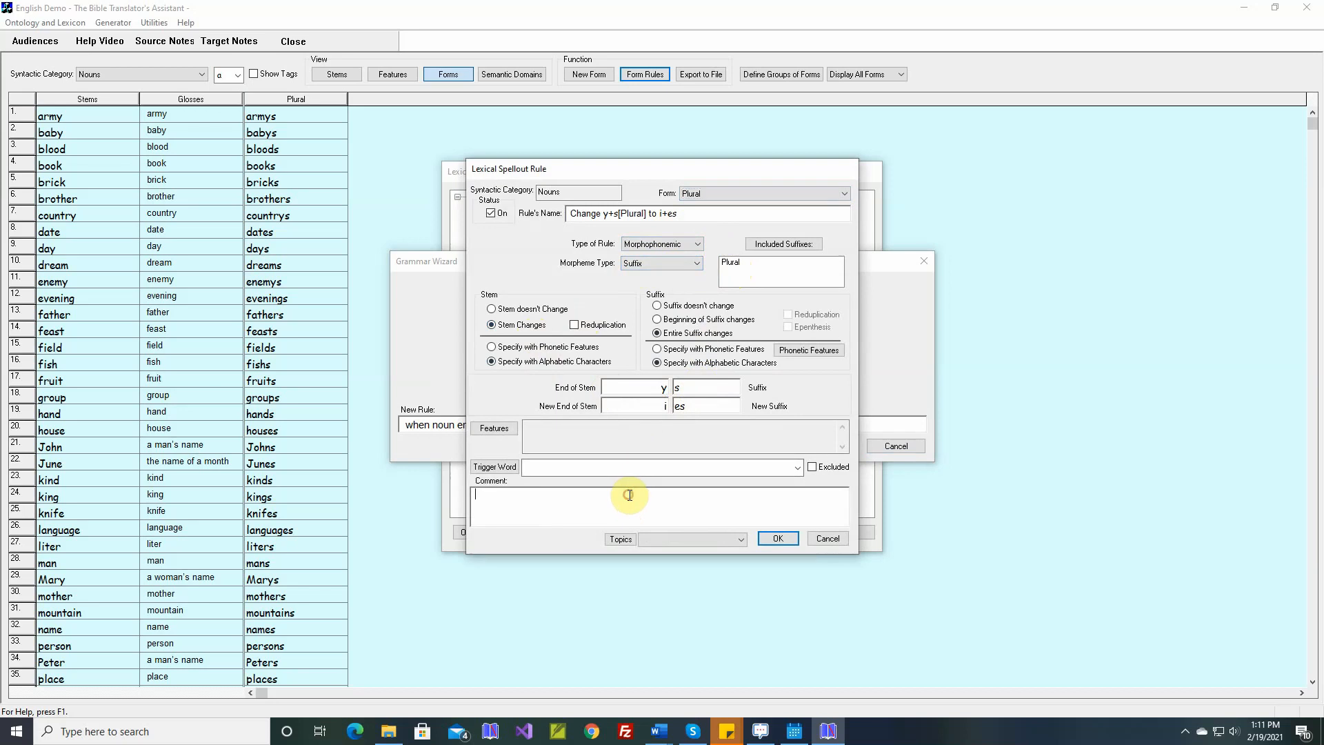
left_click(630, 495)
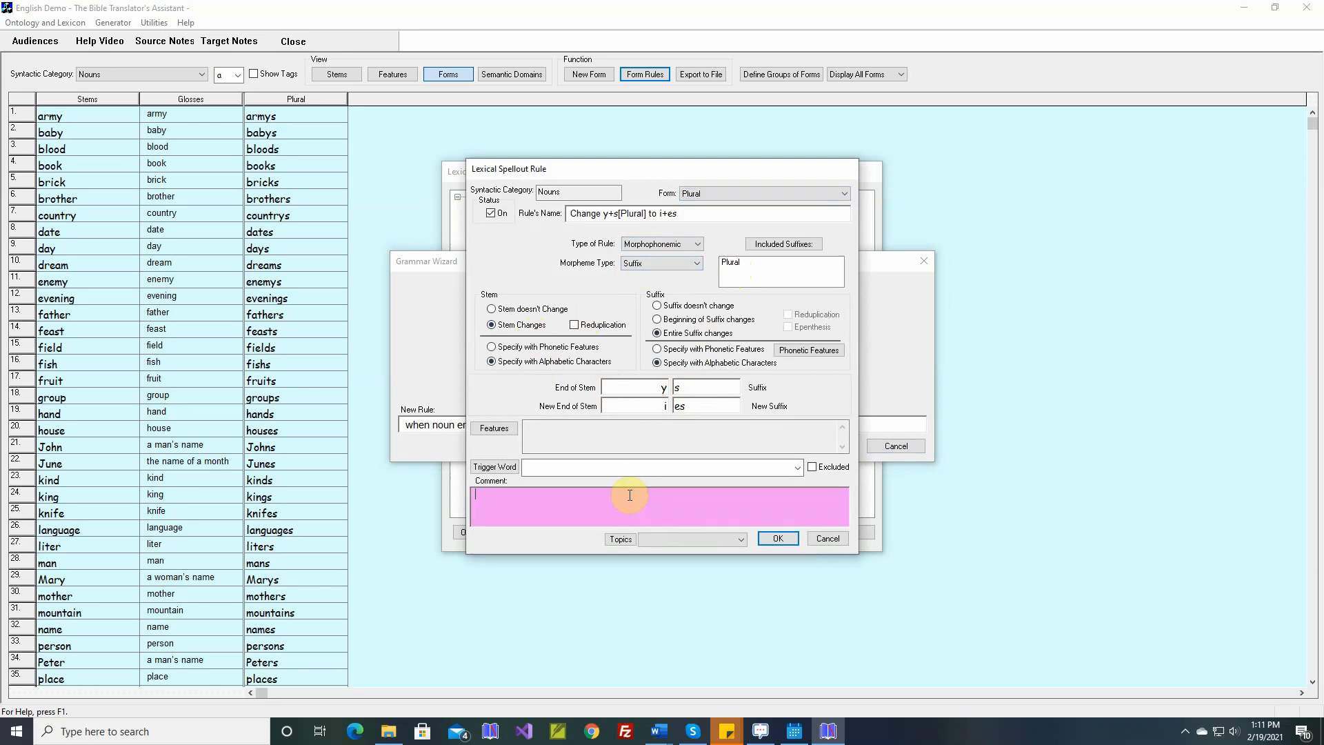
type("armies, babies")
left_click(777, 538)
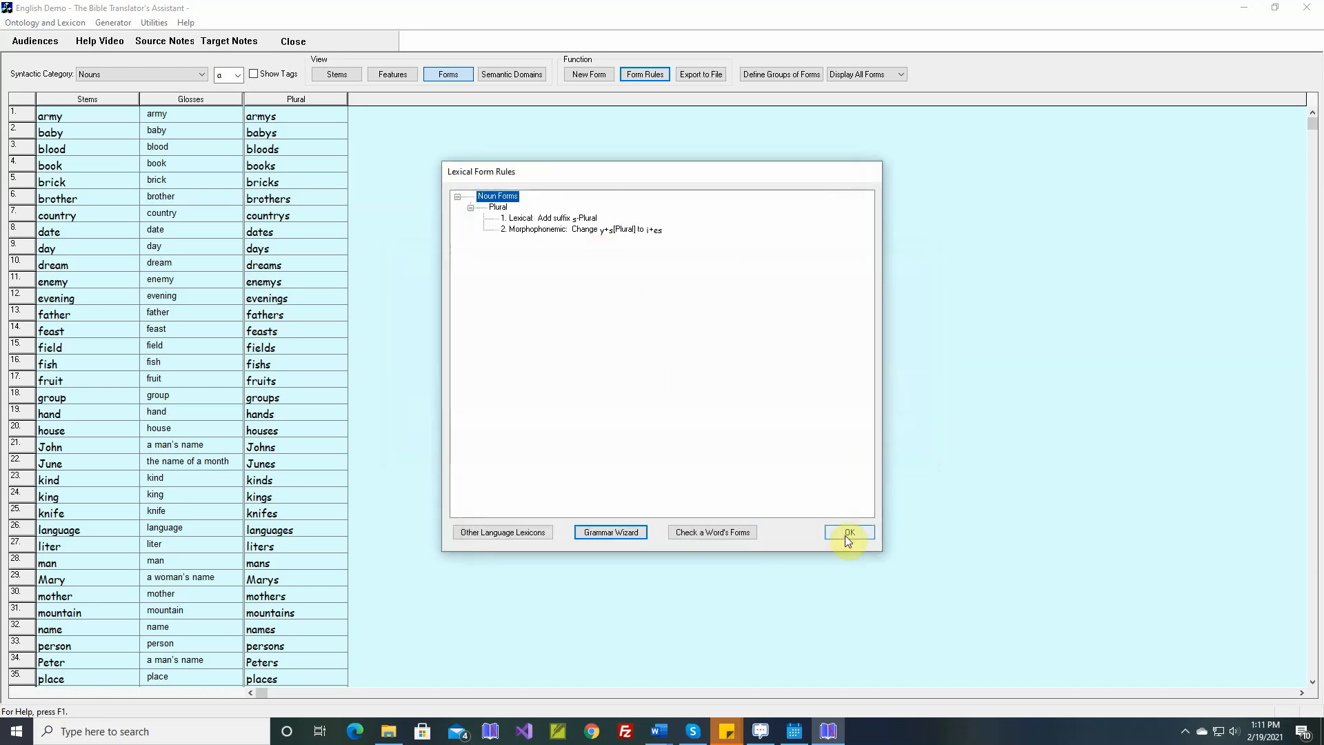
left_click(848, 539)
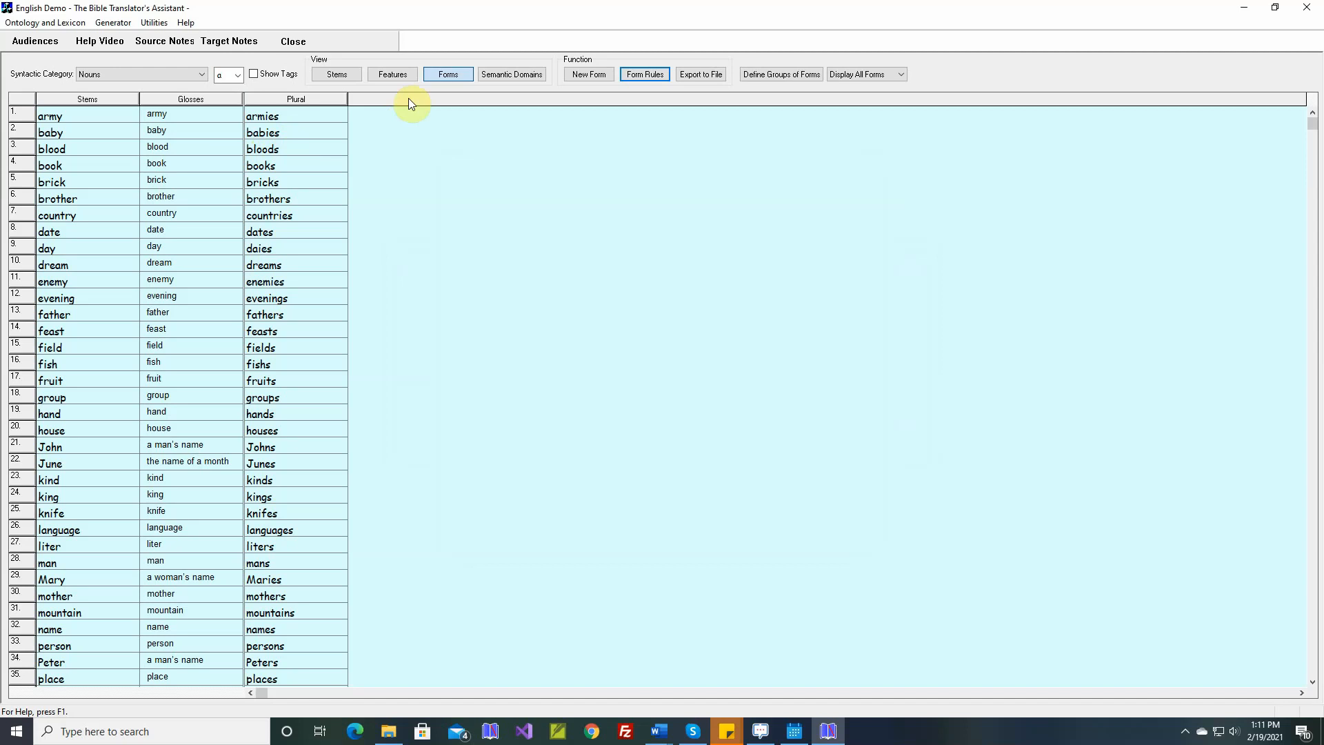
Step: Display the noun features and create a new feature named Count/Mass
left_click(404, 75)
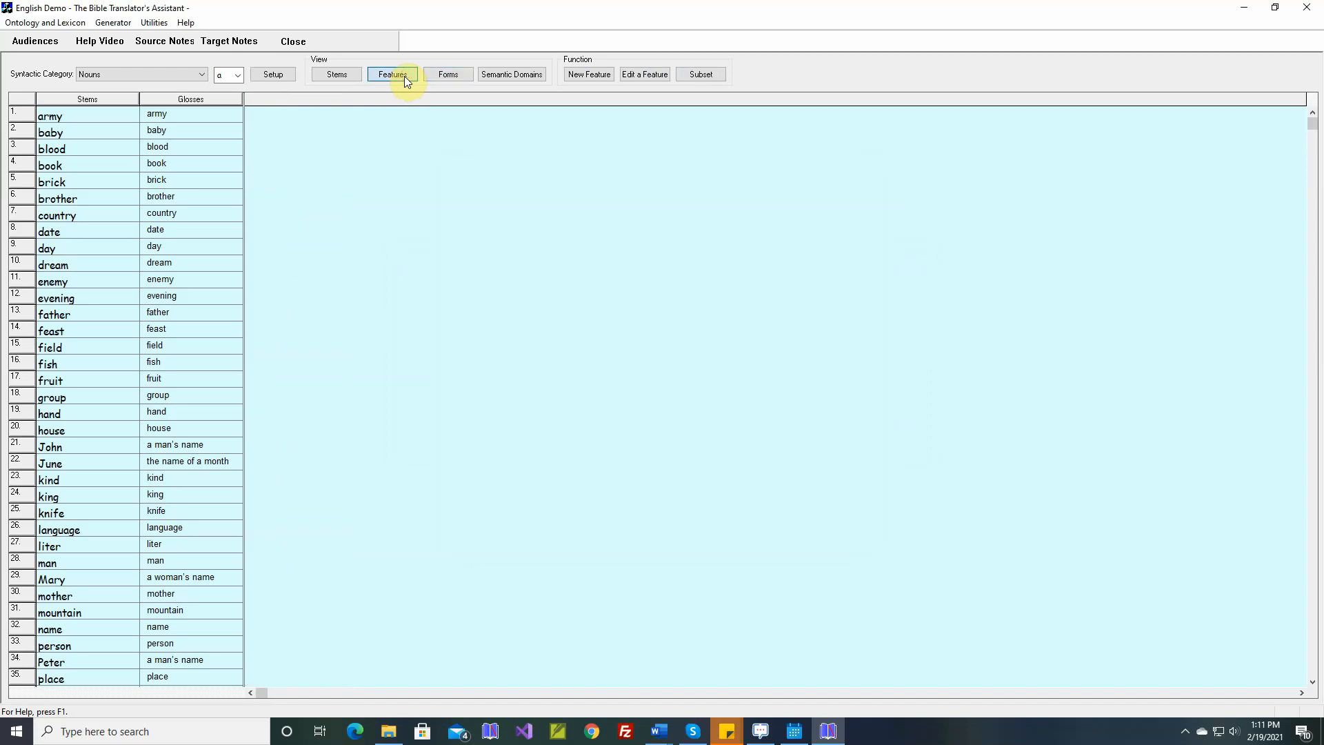
left_click(588, 80)
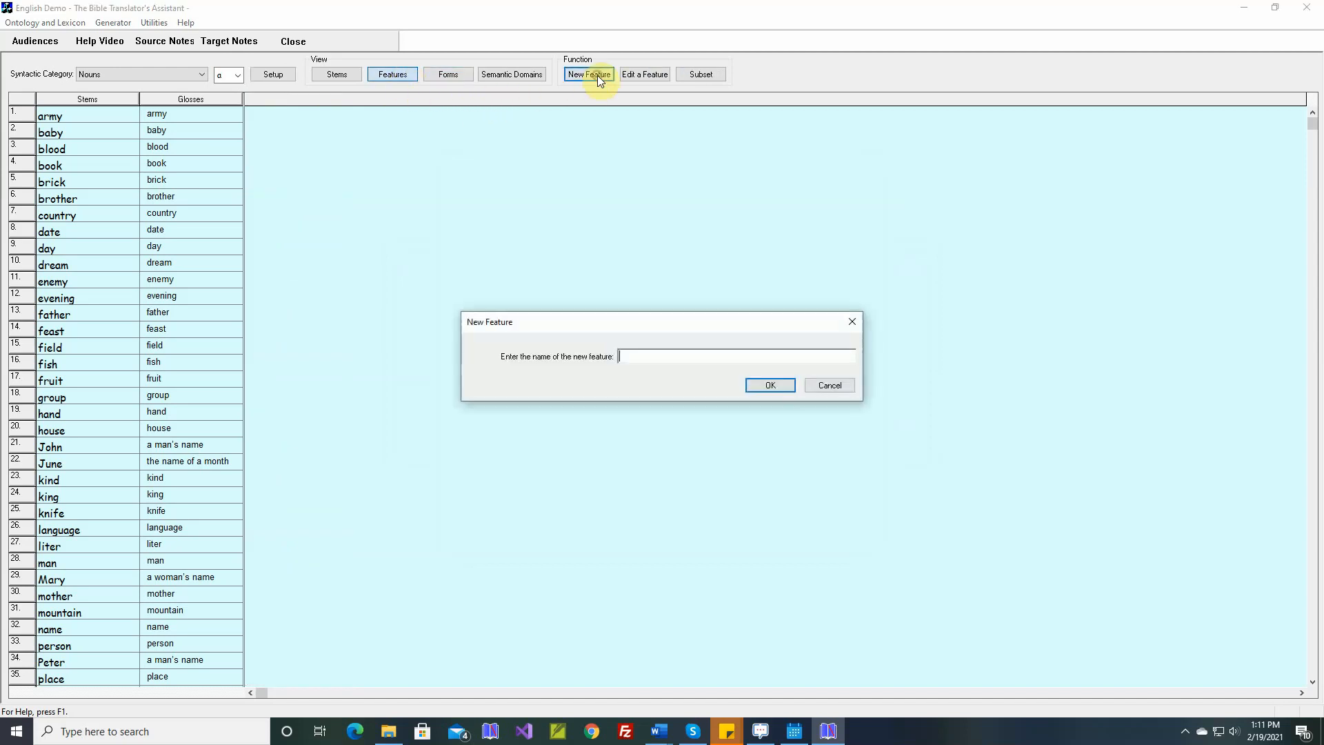
type("Count/Mass")
key("Return")
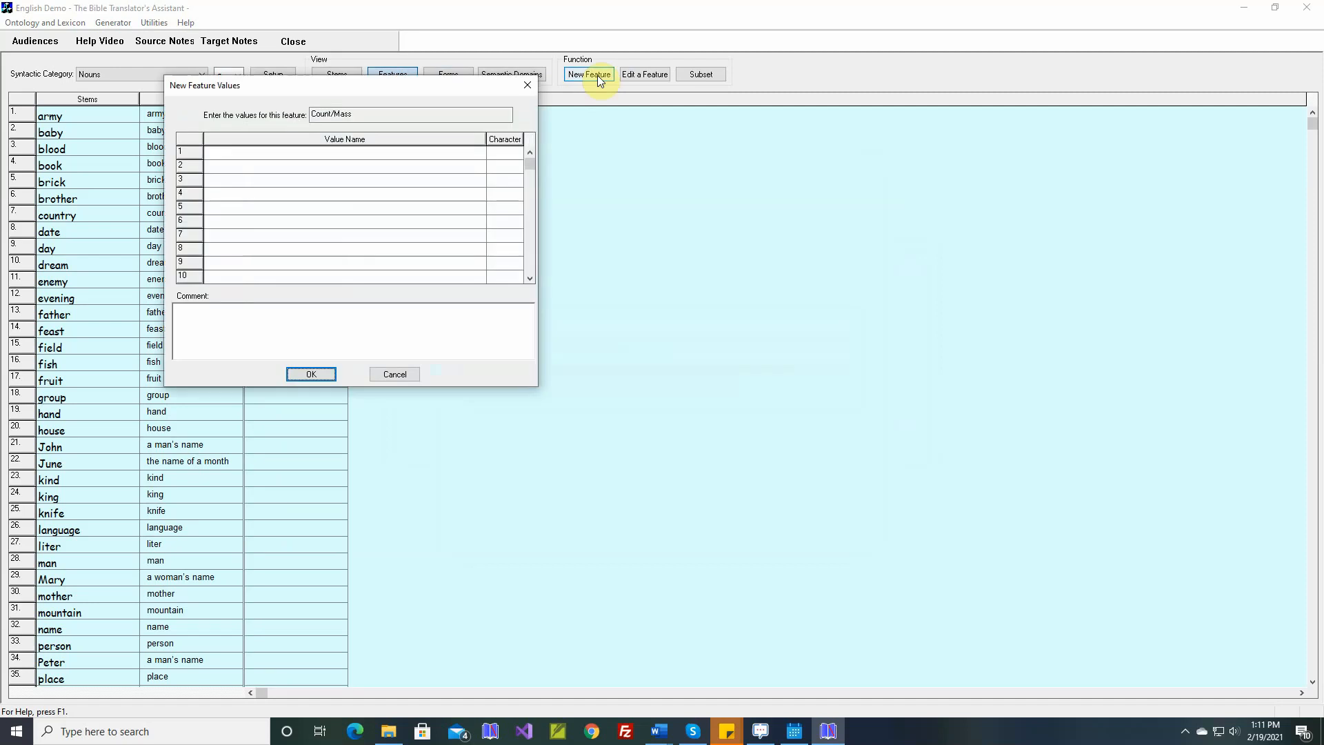
Step: Define Countable and Mass as the values of the Count/Mass feature and save it without a comment
left_click(345, 155)
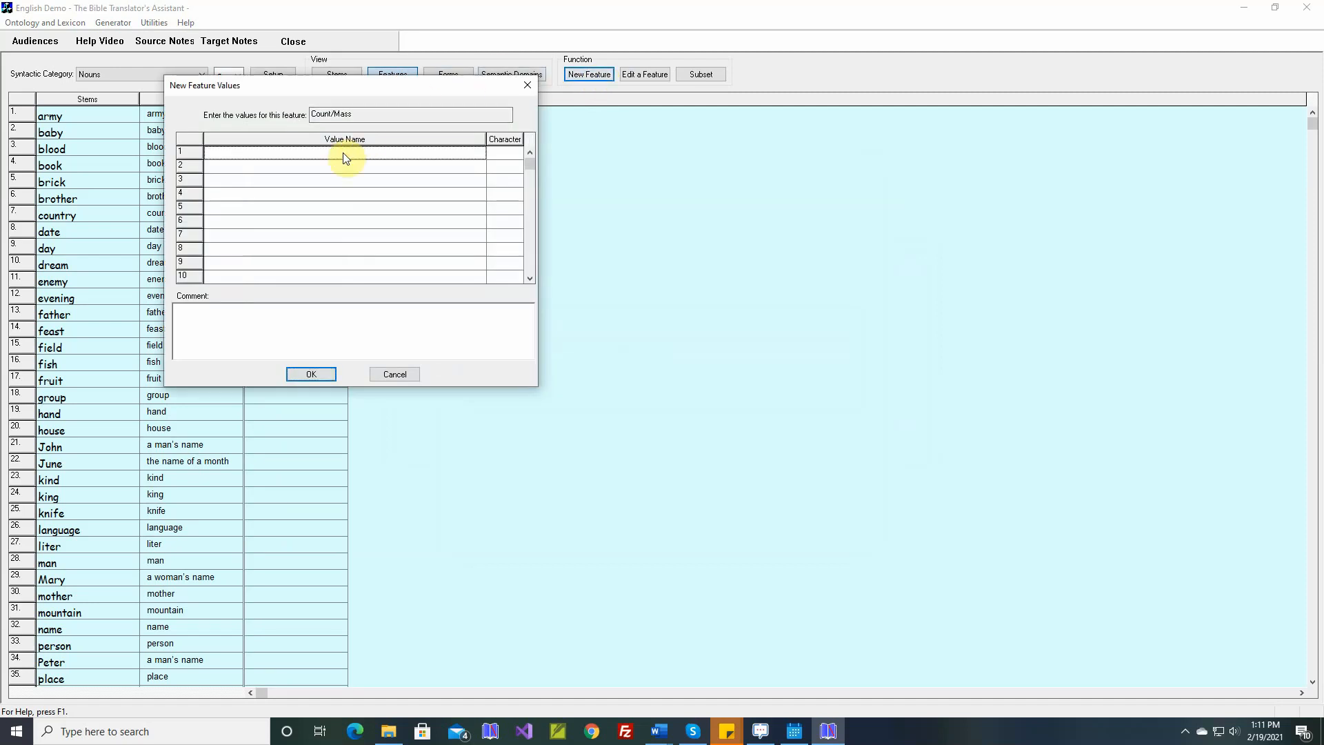
type("Count")
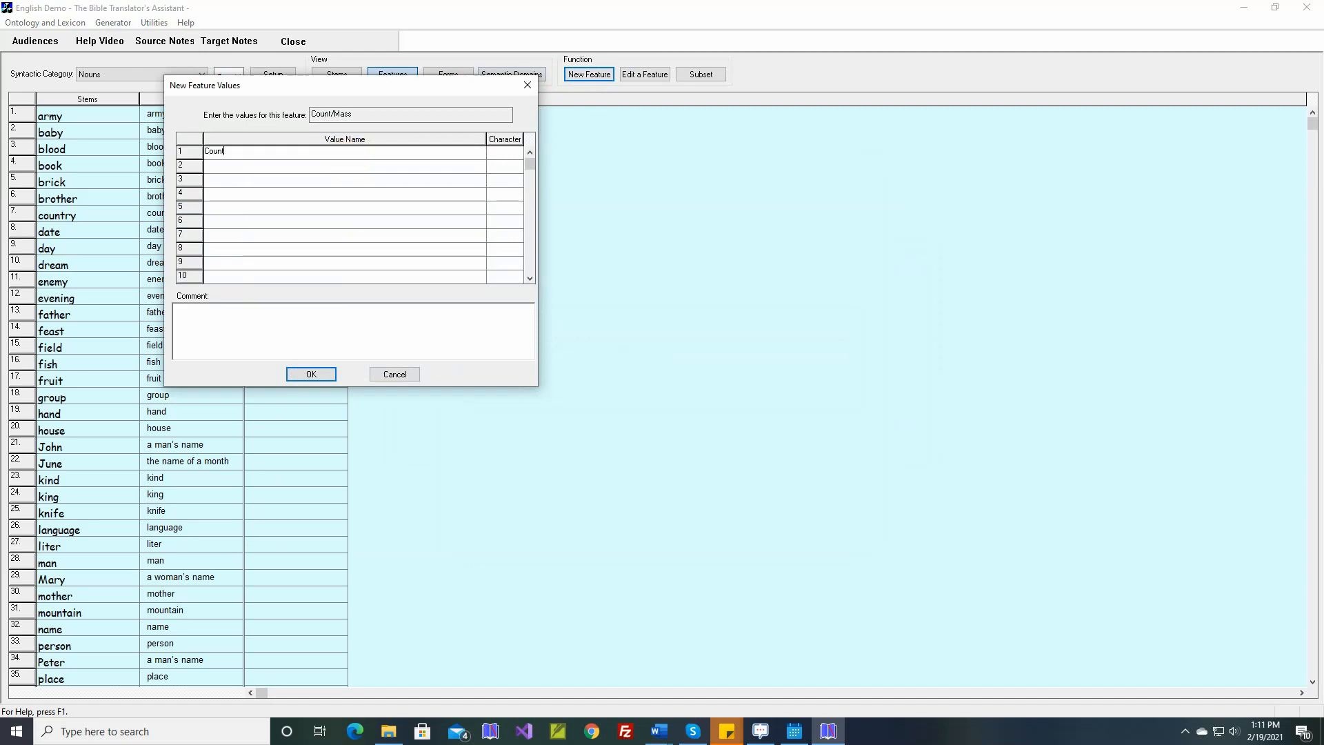
type("able")
key("Return")
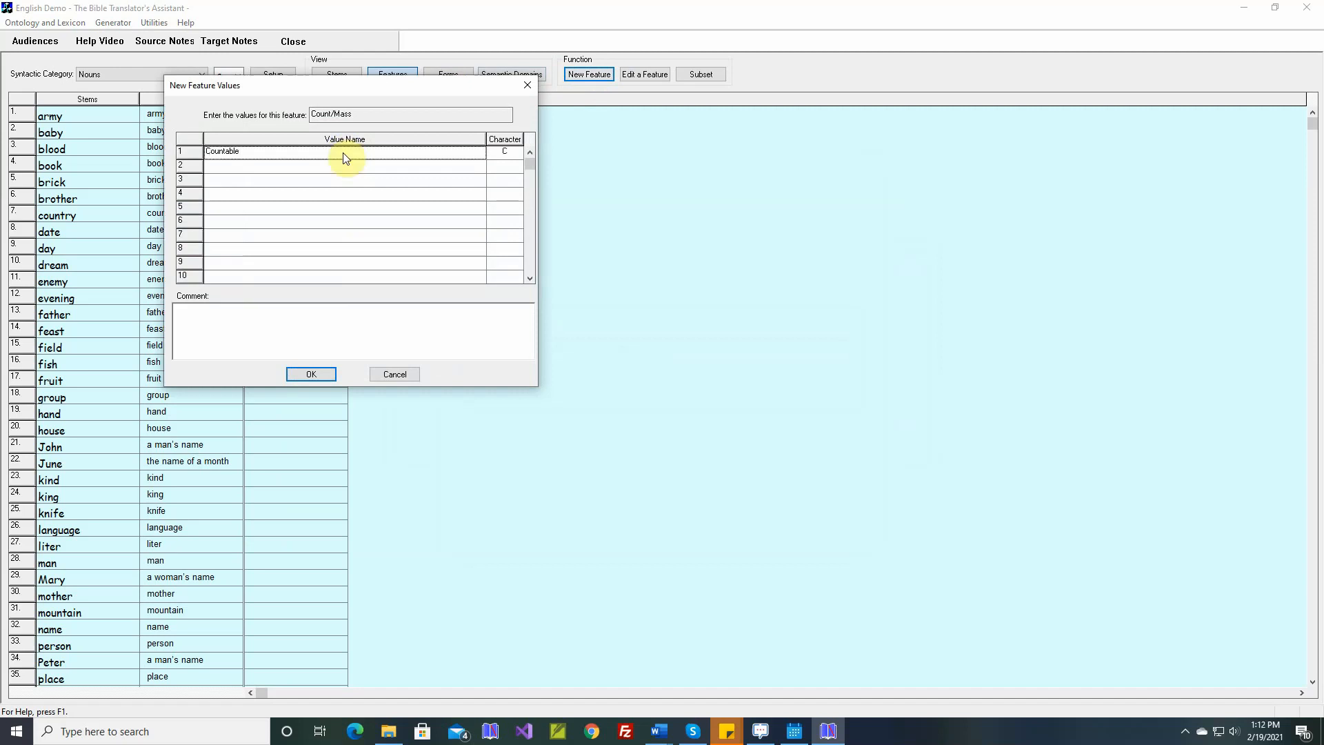
left_click(342, 170)
type("M")
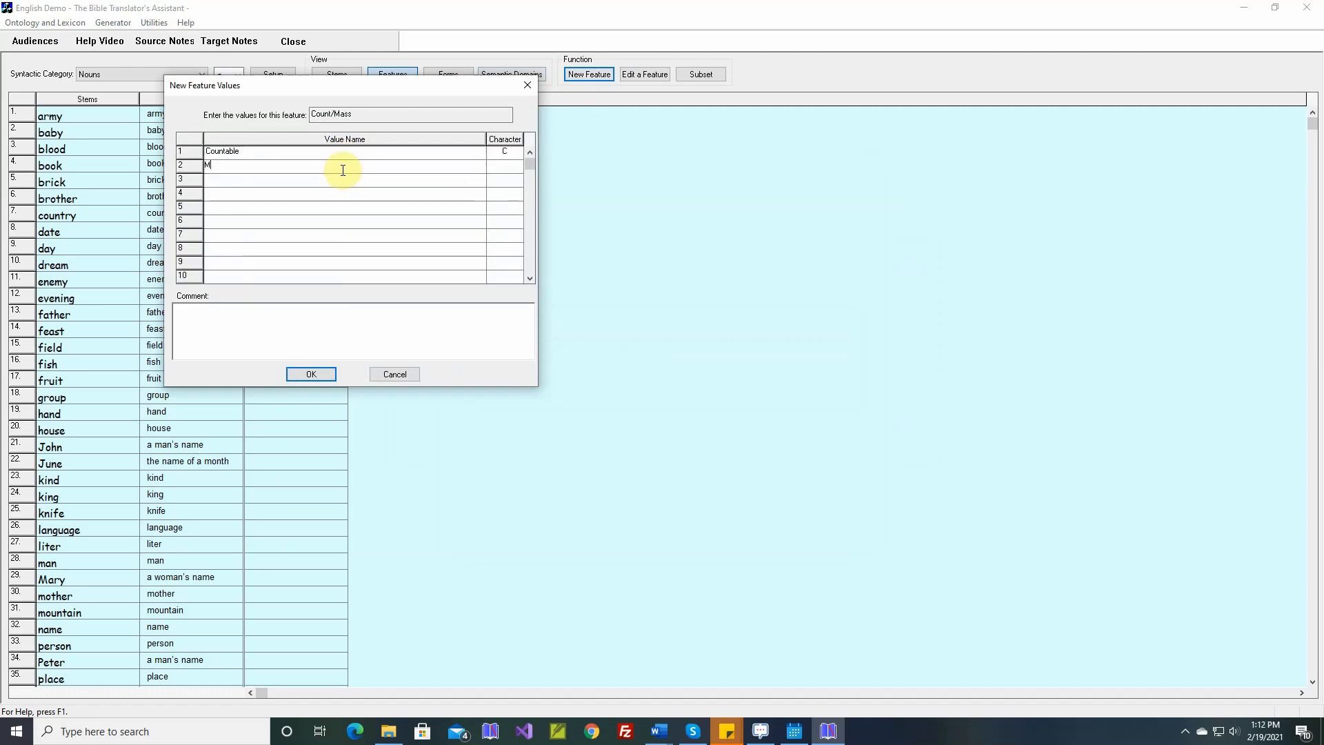
type("ass")
key("Return")
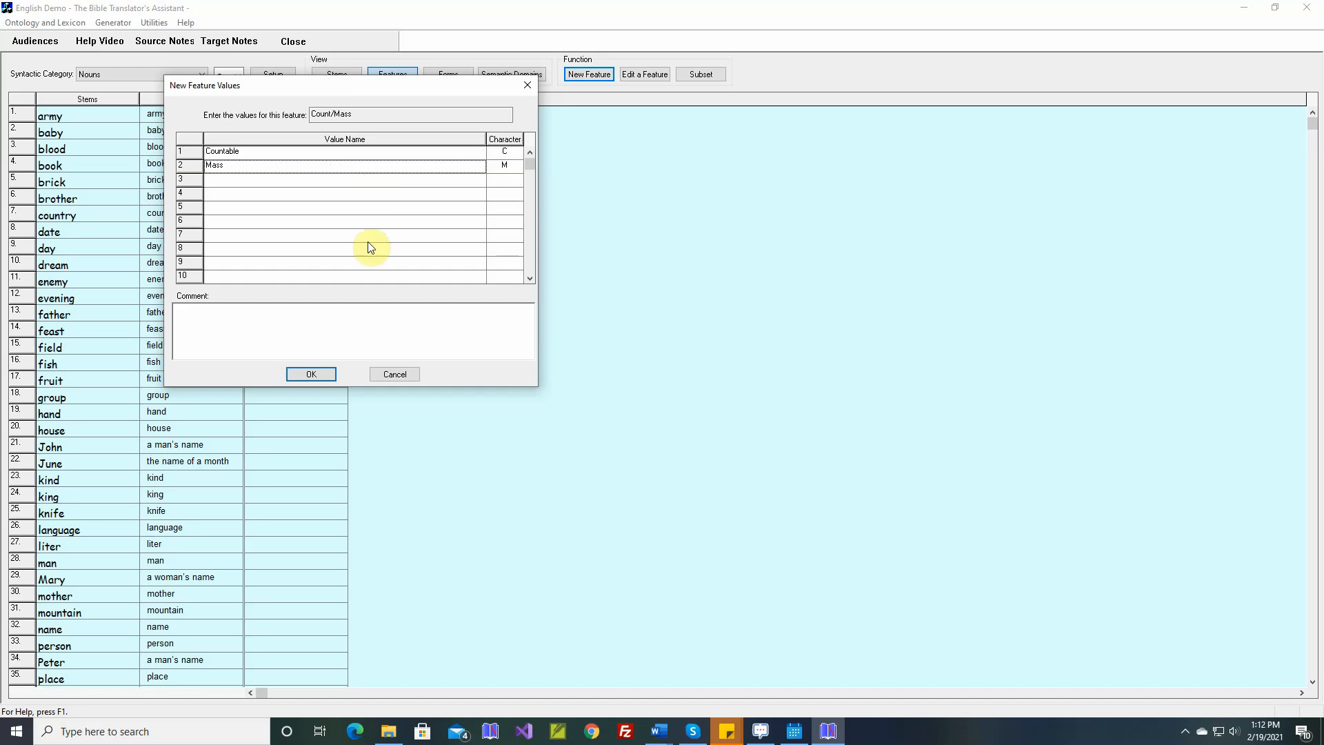
left_click(320, 373)
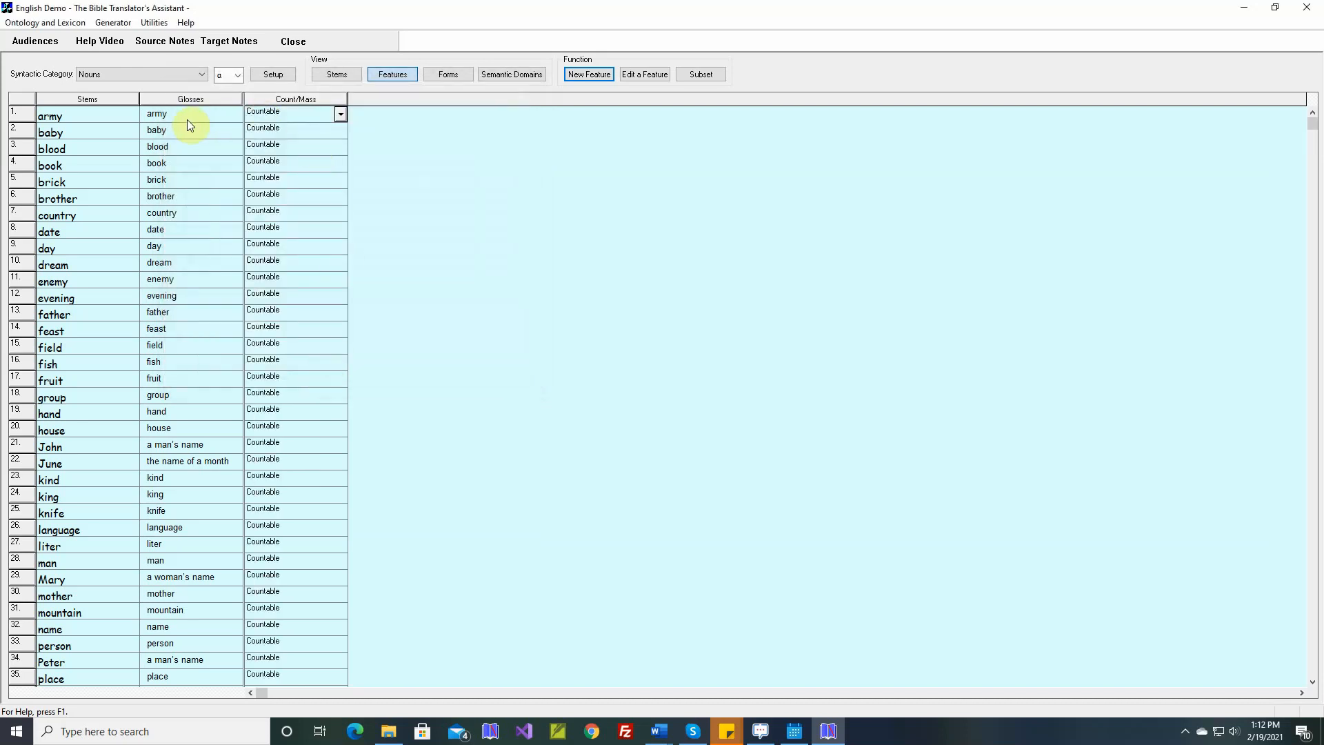
Step: Set the Count/Mass feature of the noun "blood" to Mass
mouse_move(96, 133)
left_click(341, 147)
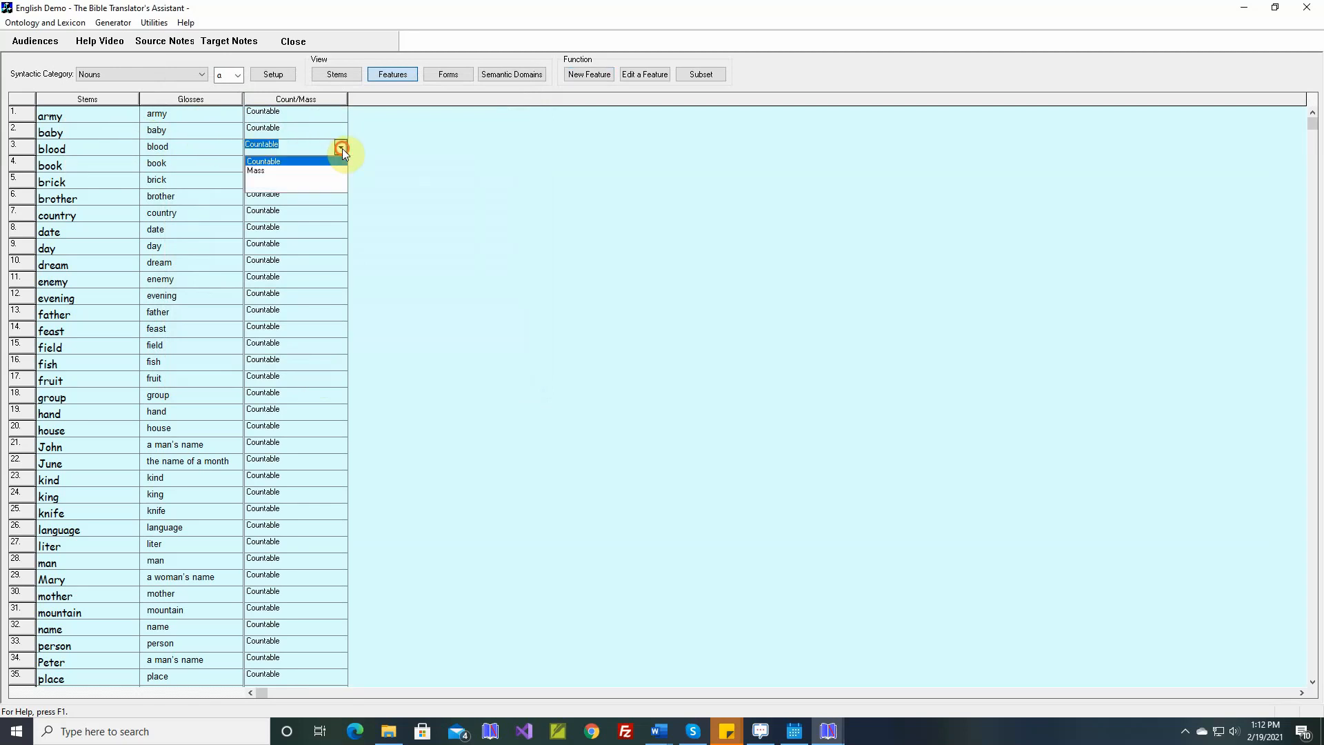
left_click(287, 171)
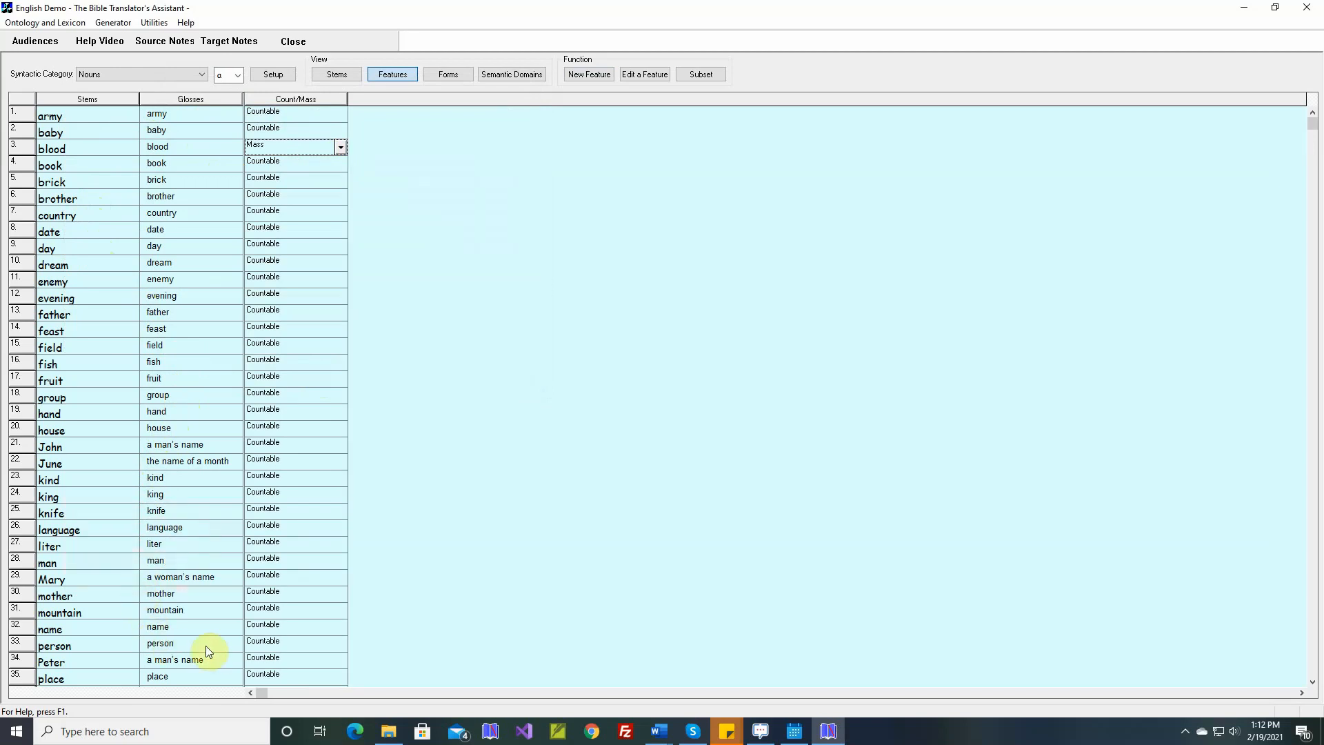
Step: Set the Count/Mass feature of the nouns "water", "weather" and "wheat" to Mass
scroll(254, 643, "down", 1)
scroll(253, 643, "down", 18)
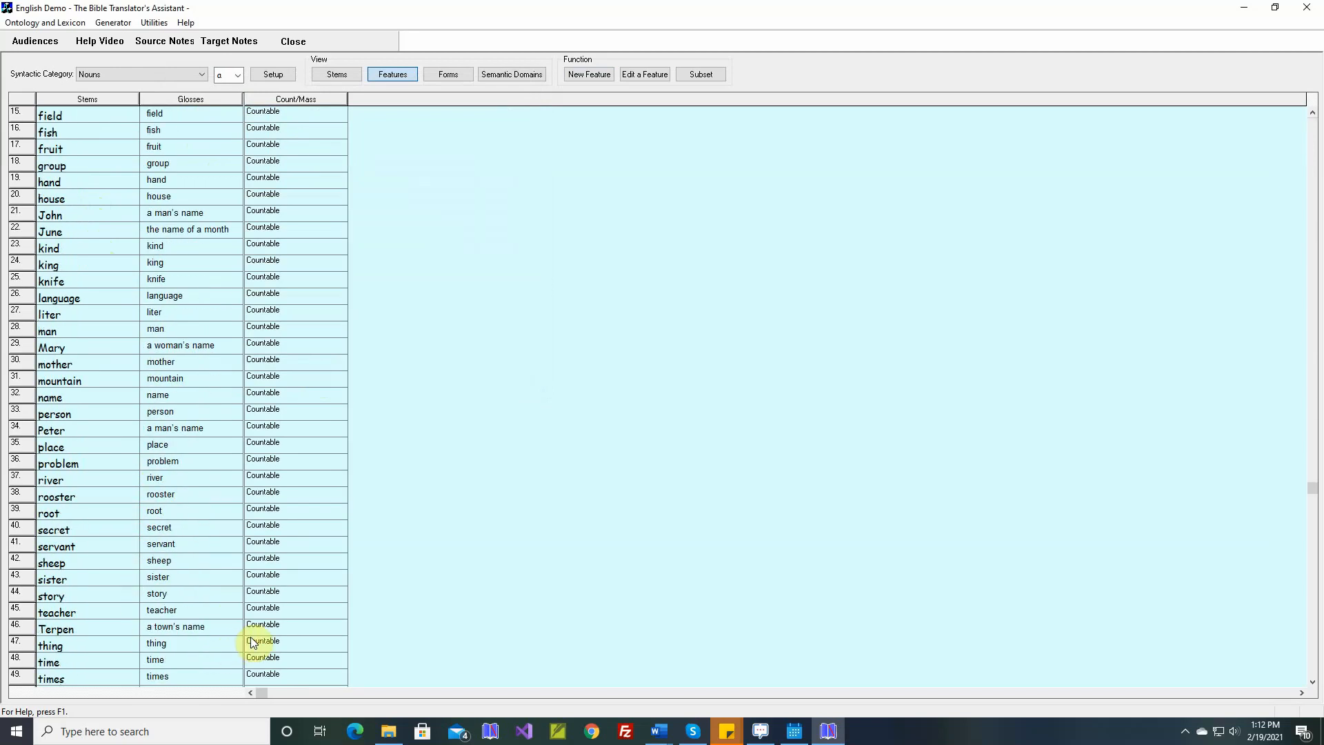
scroll(254, 643, "down", 4)
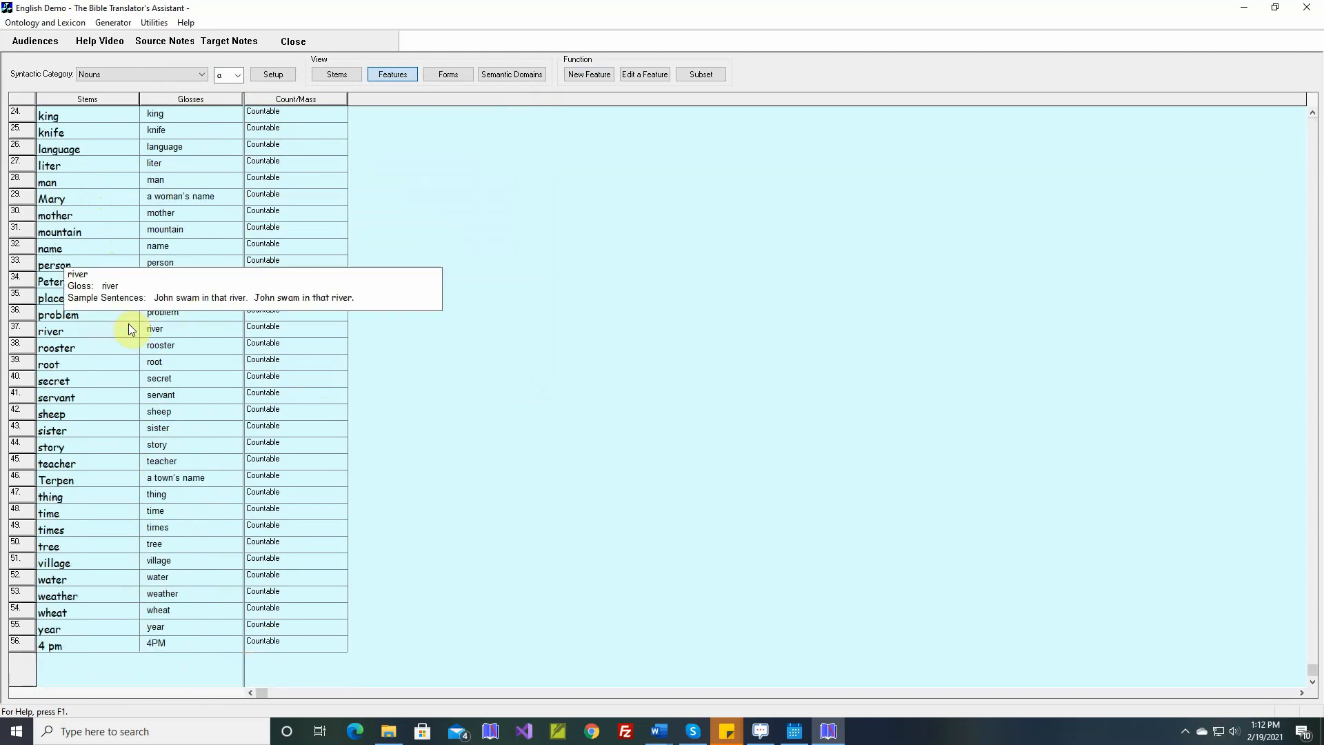
mouse_move(138, 346)
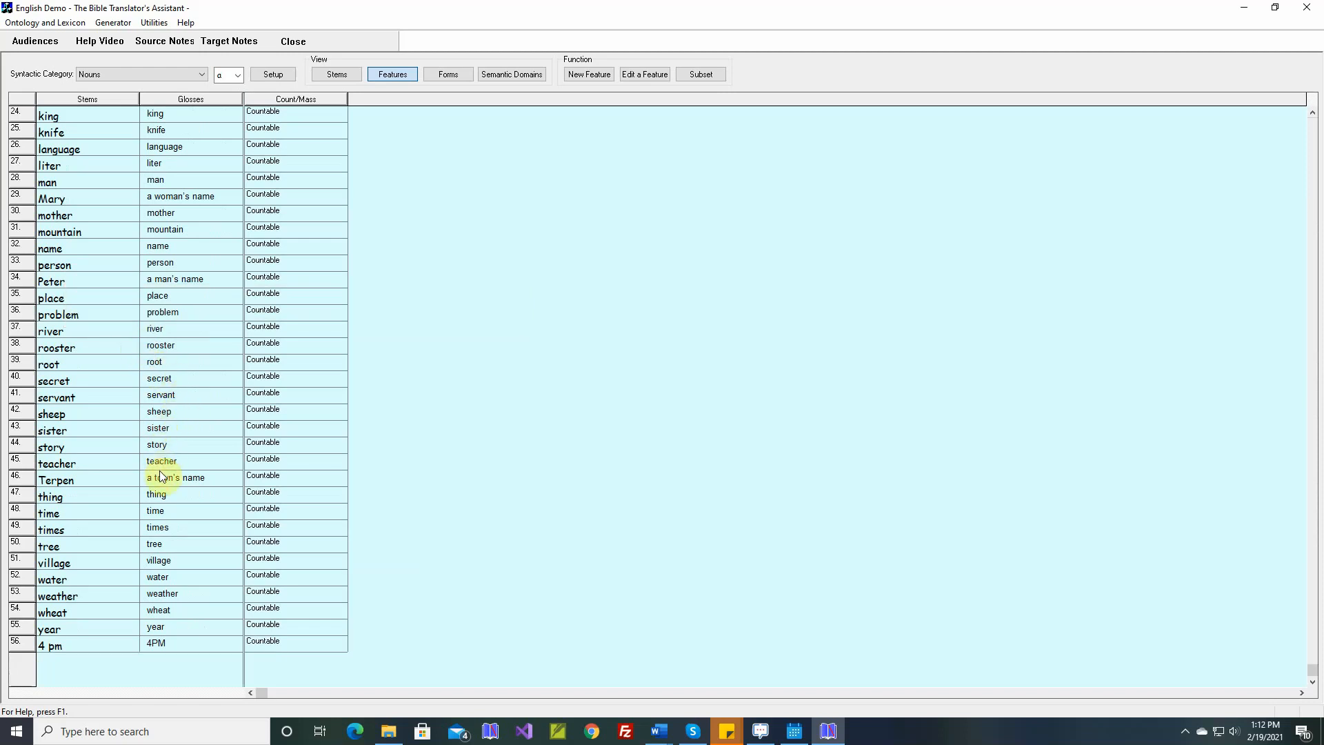
mouse_move(140, 527)
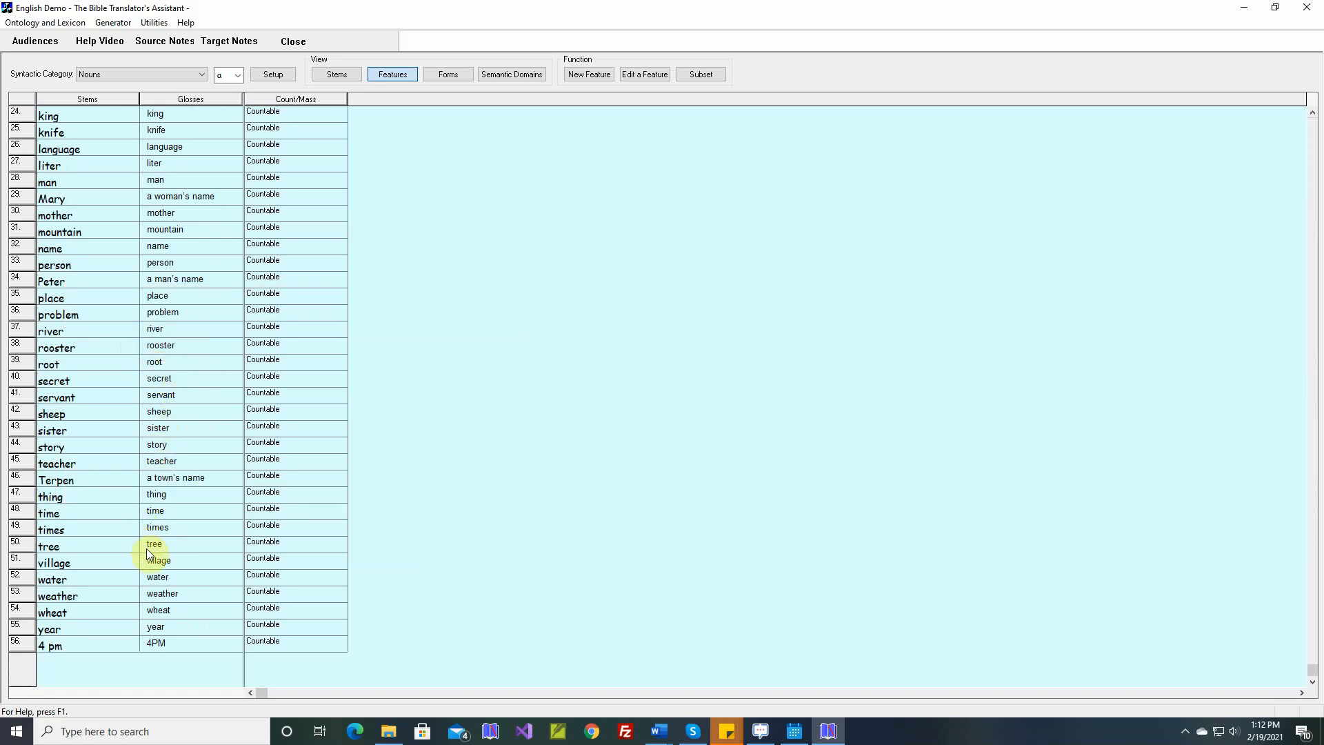
left_click(339, 579)
left_click(296, 602)
left_click(341, 594)
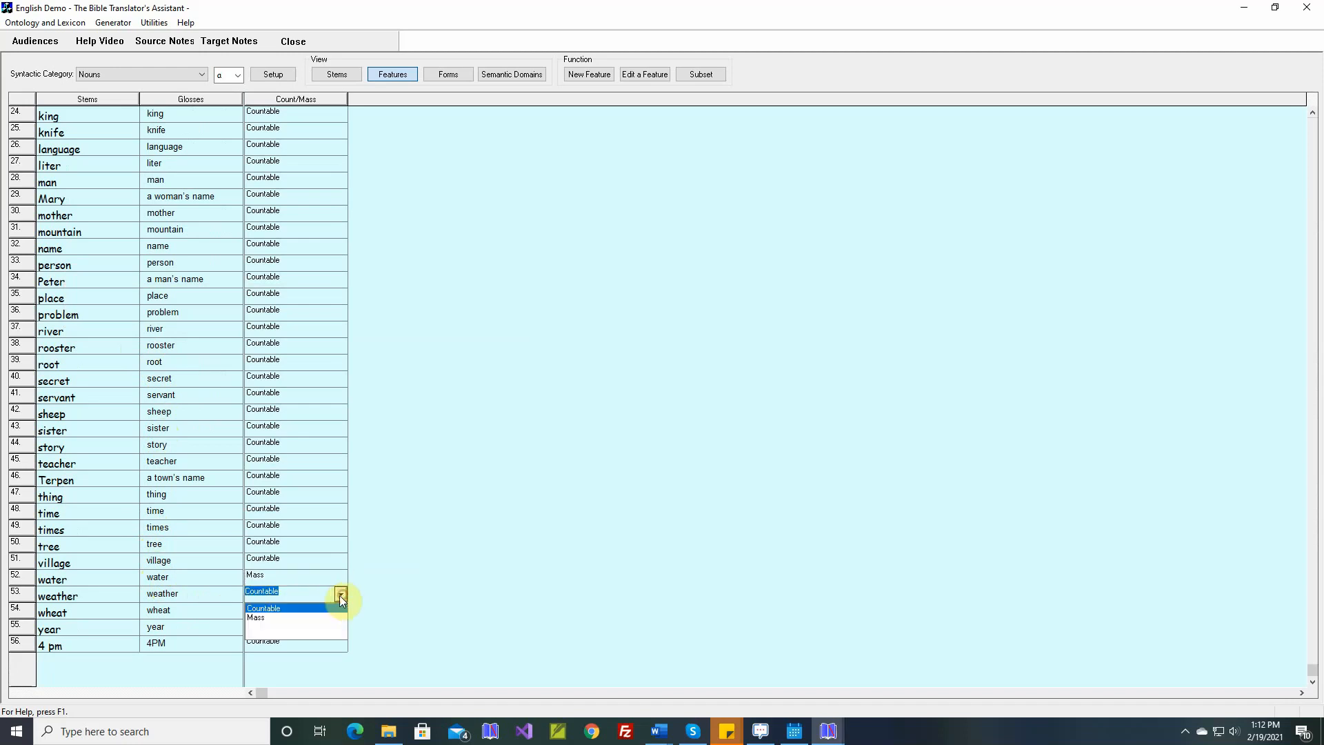
left_click(287, 618)
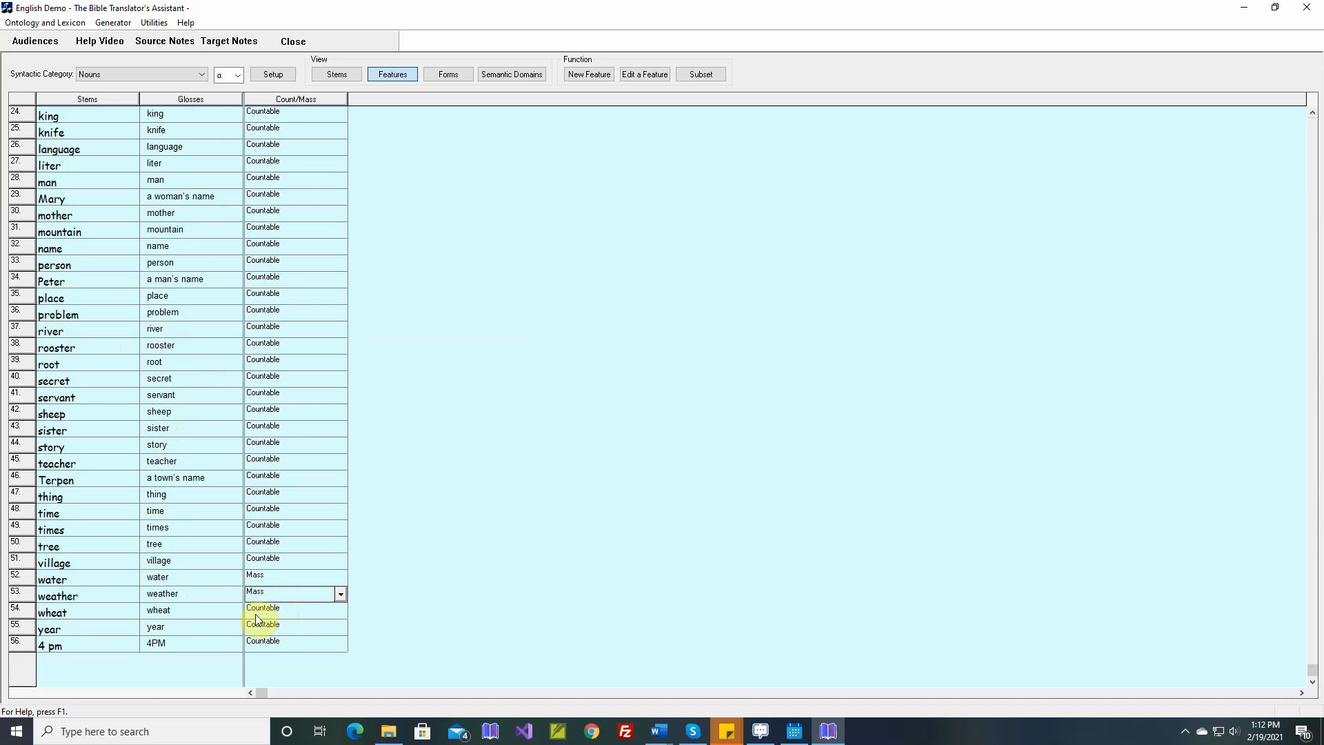
left_click(336, 610)
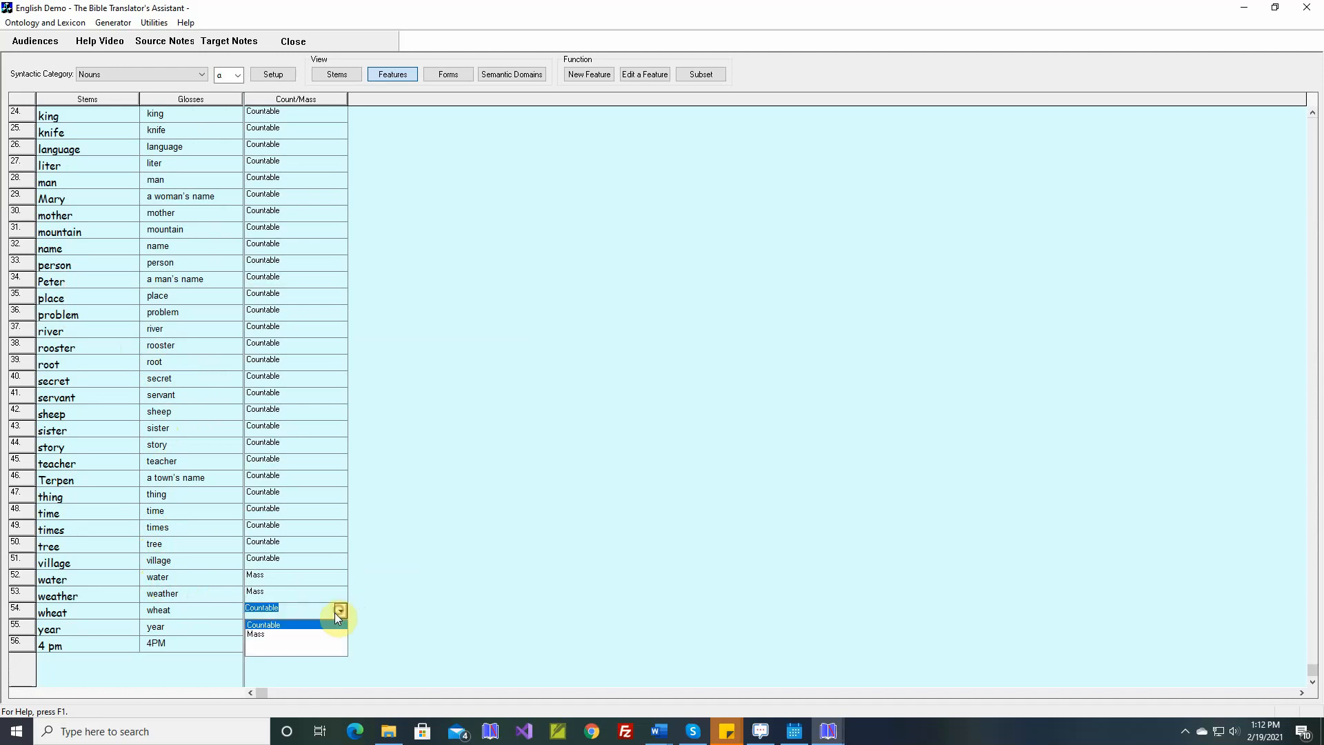
left_click(287, 635)
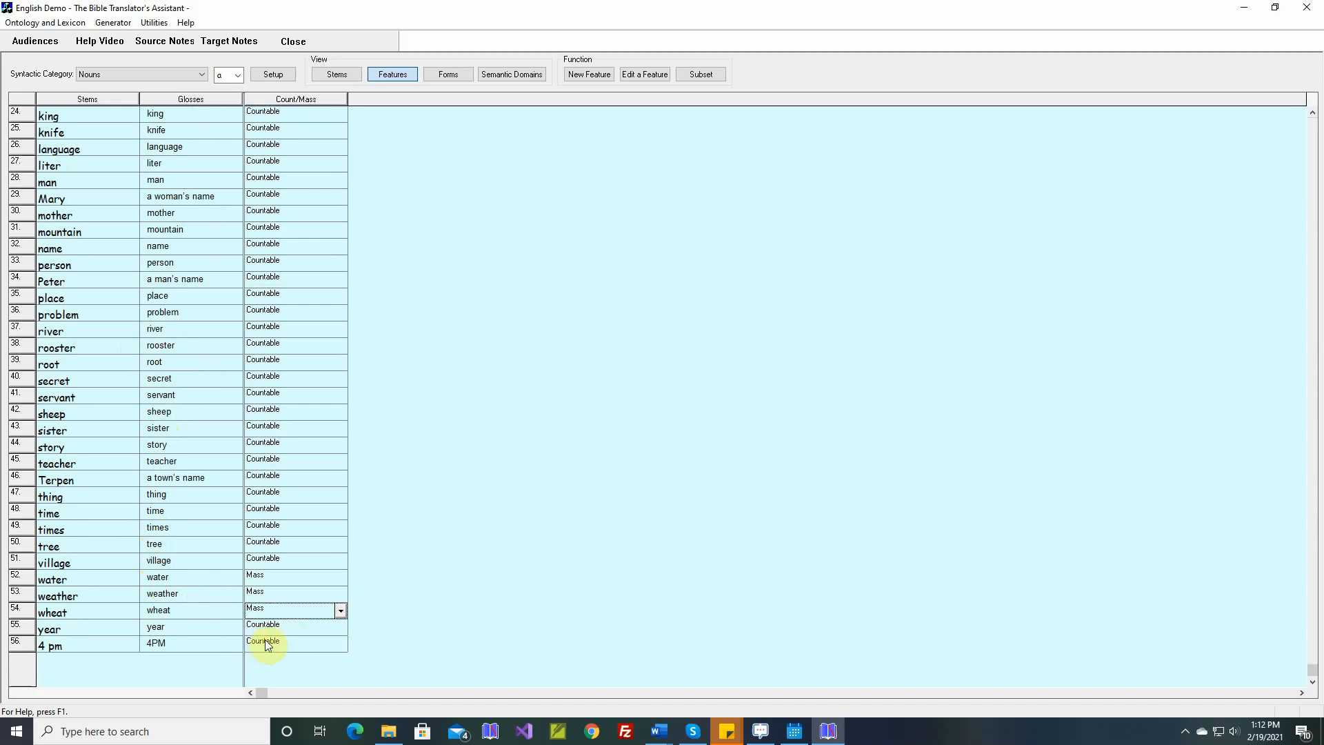
Step: Display the noun forms and build a new Form Selection spellout rule that selects the Stem form
left_click(447, 74)
scroll(376, 164, "up", 8)
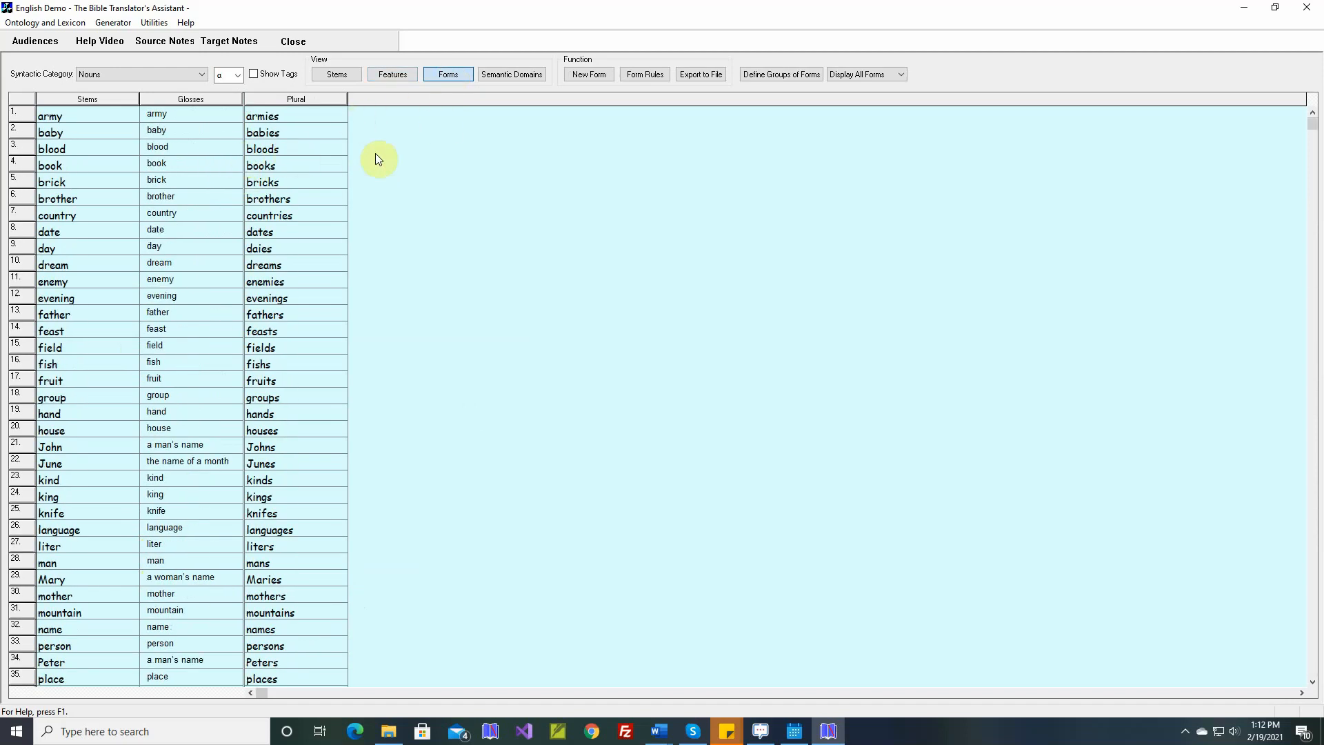
left_click(647, 76)
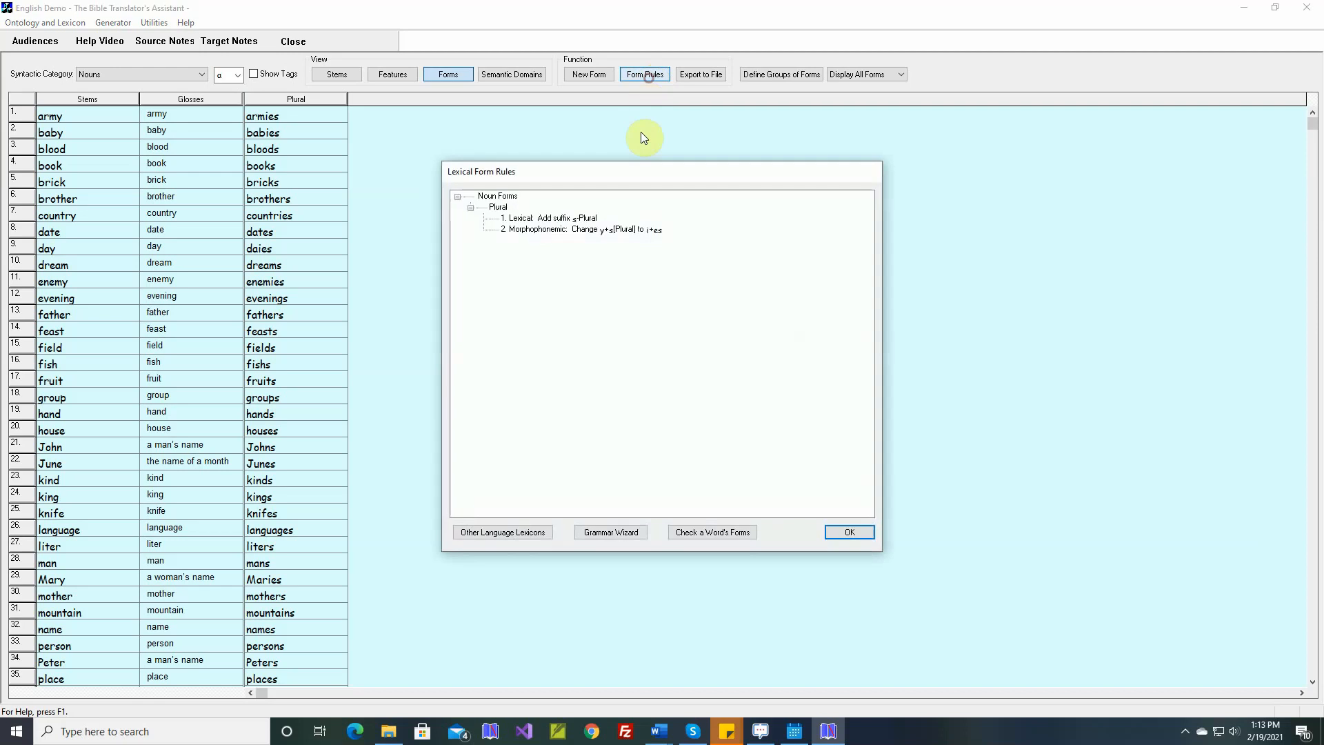
left_click(618, 531)
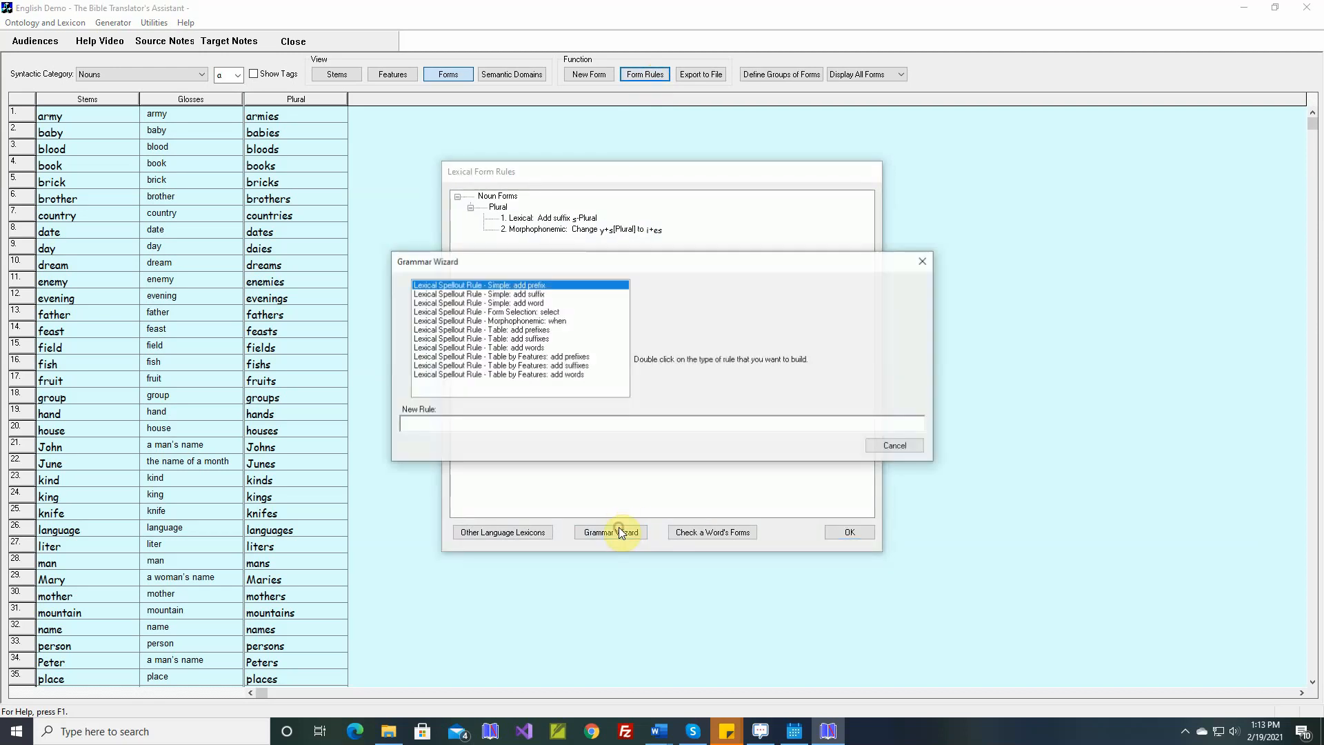
double_click(550, 312)
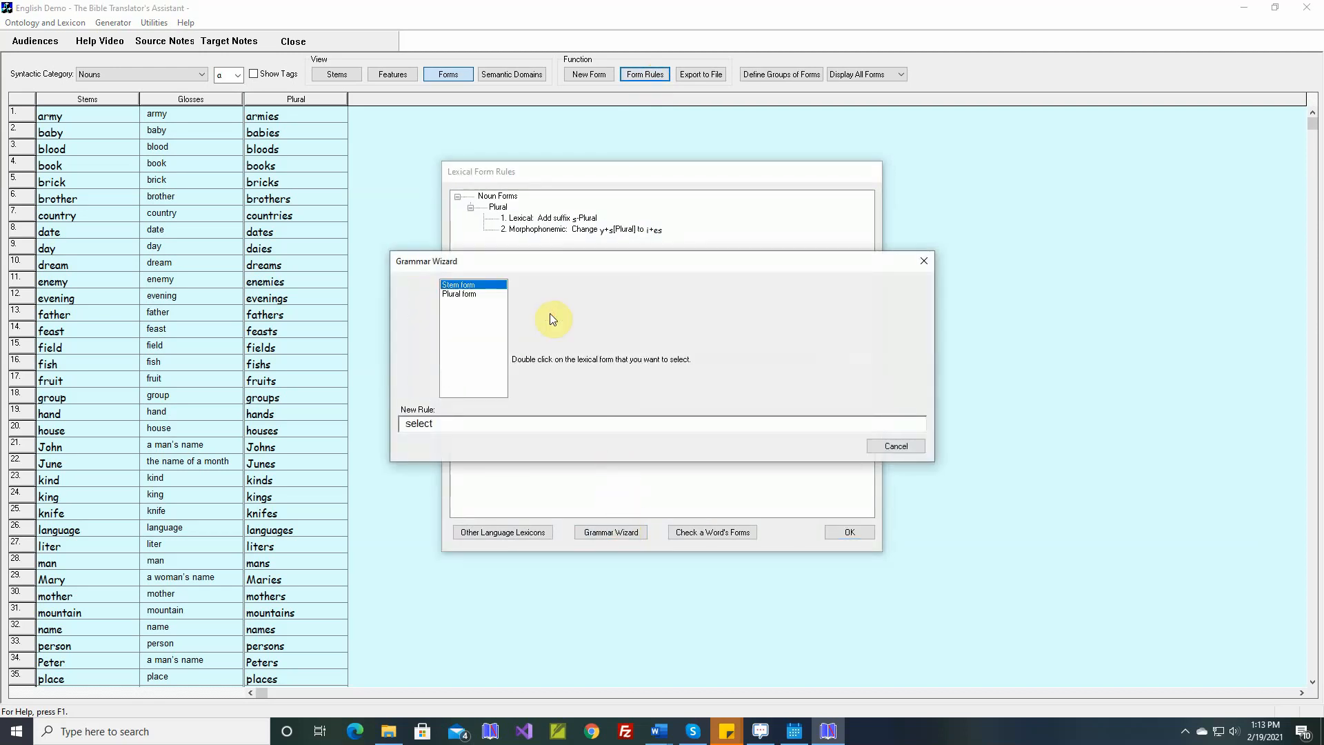
double_click(470, 286)
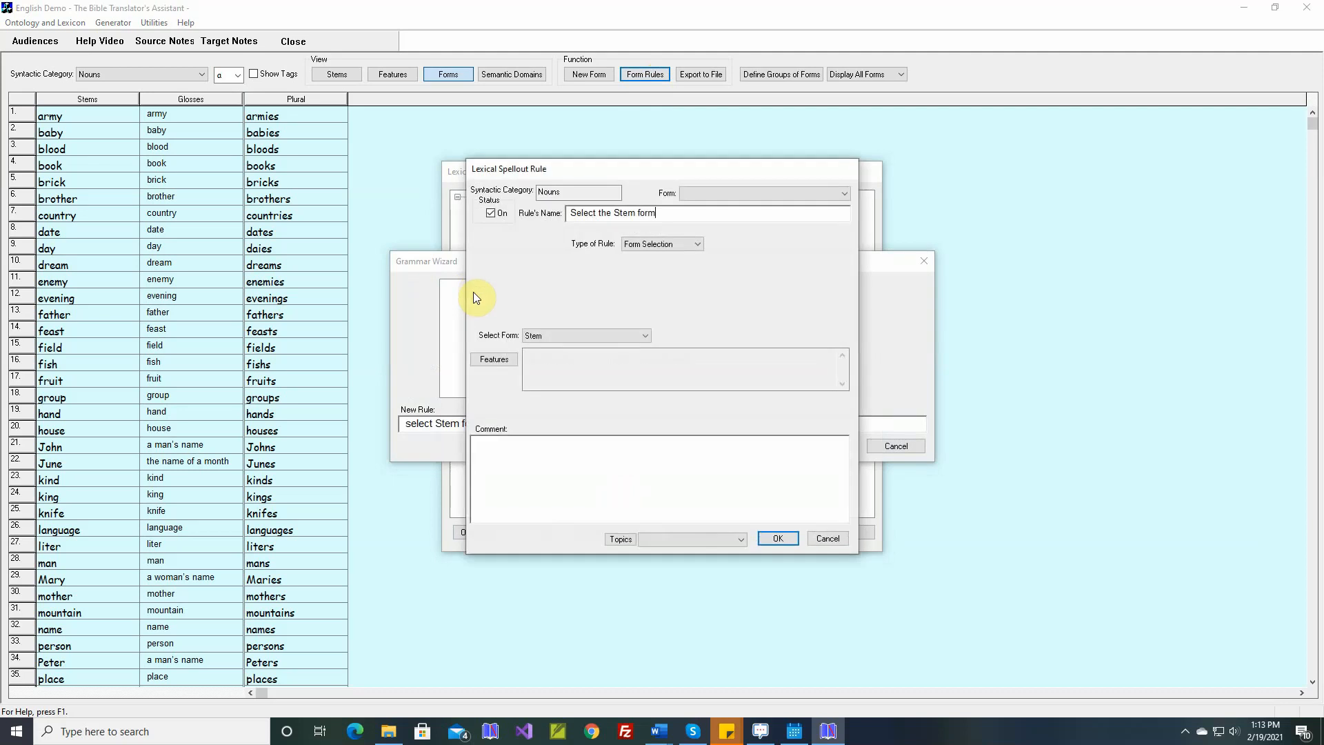
Step: Assign the stem selection rule to the Plural form and restrict it to nouns whose Count/Mass feature is Mass
left_click(721, 193)
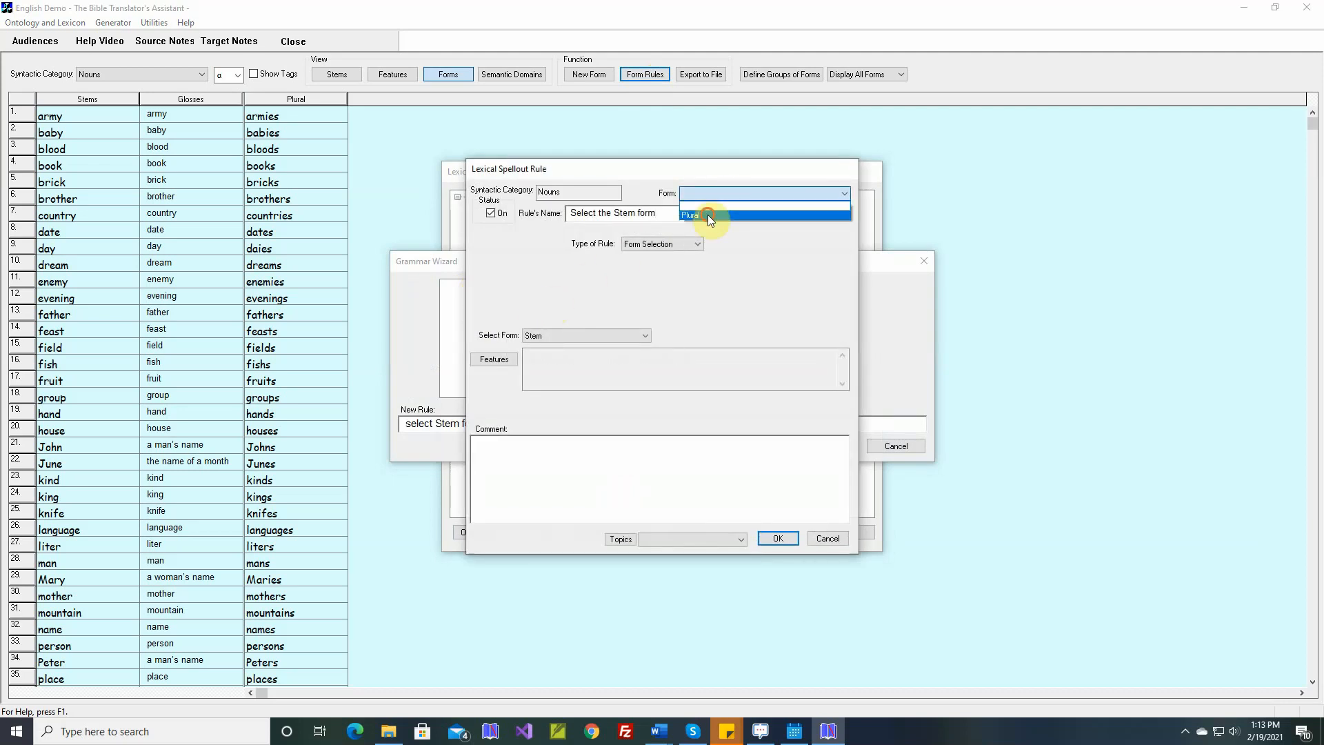
left_click(708, 214)
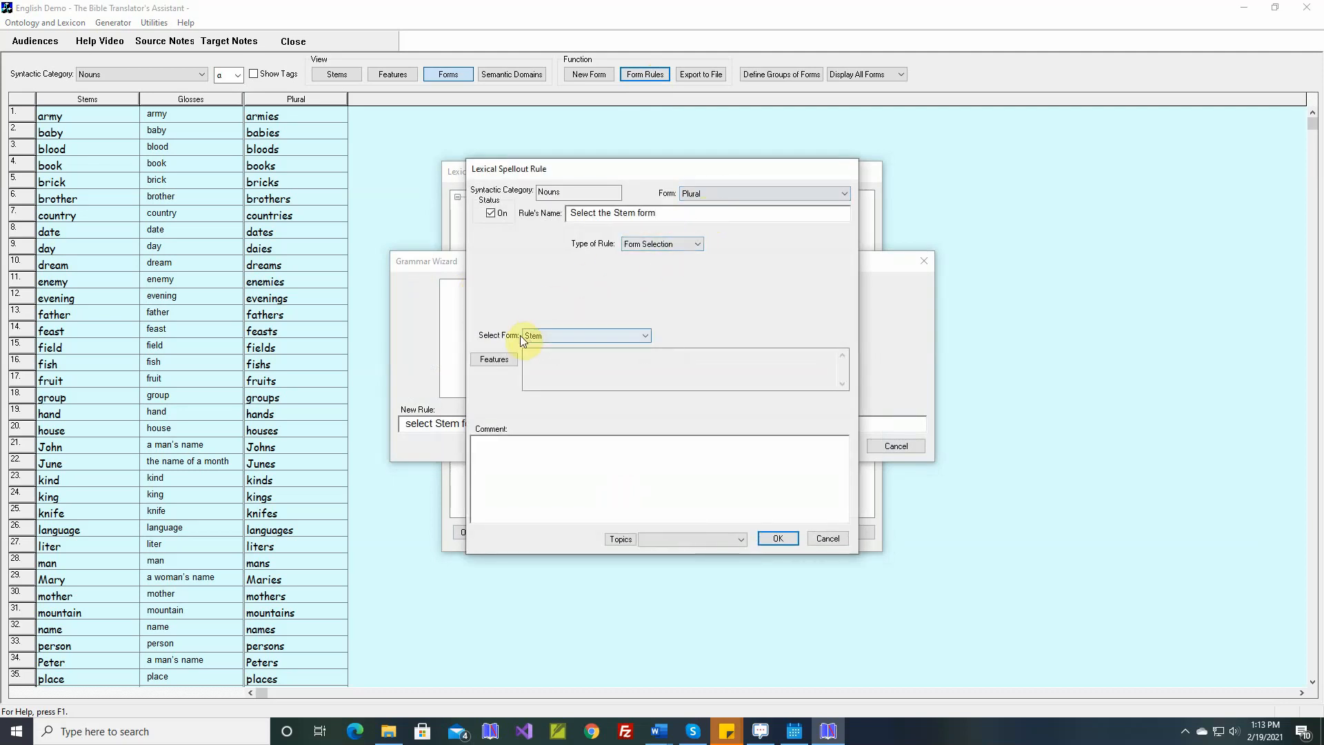
left_click(493, 359)
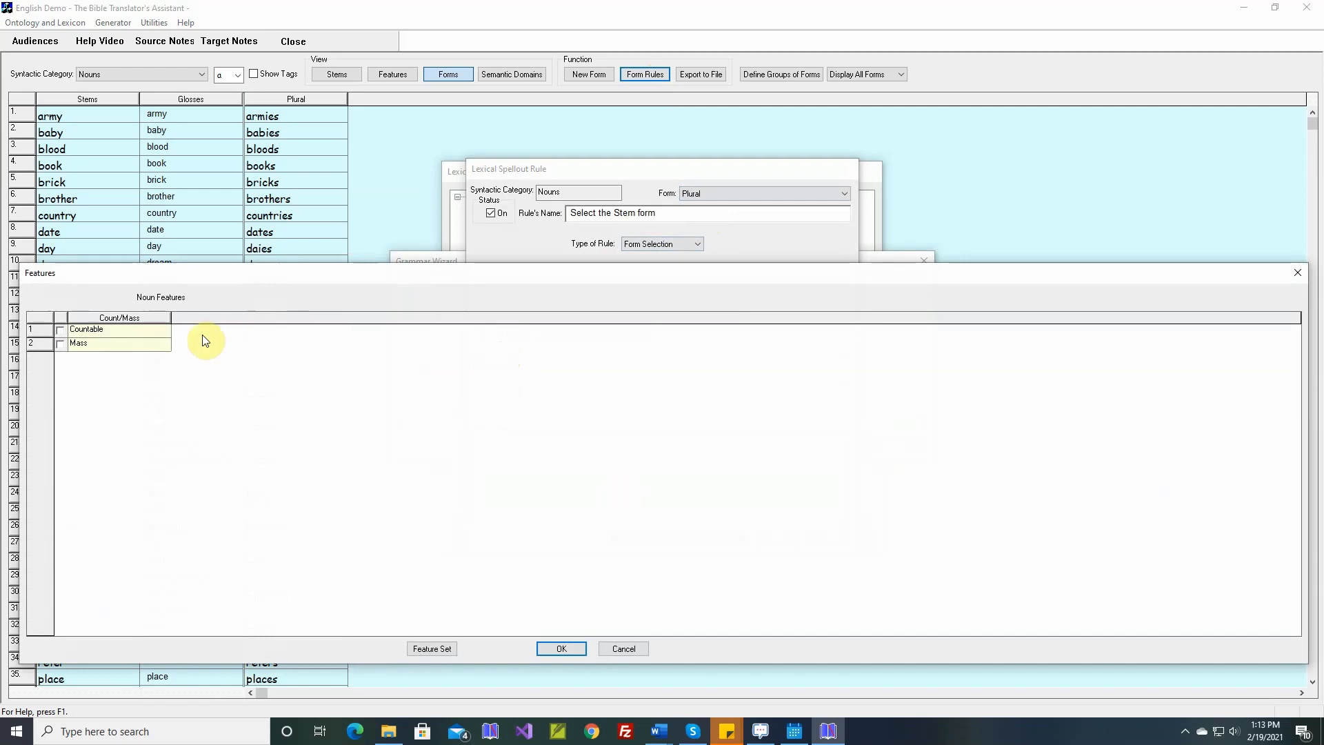
left_click(61, 344)
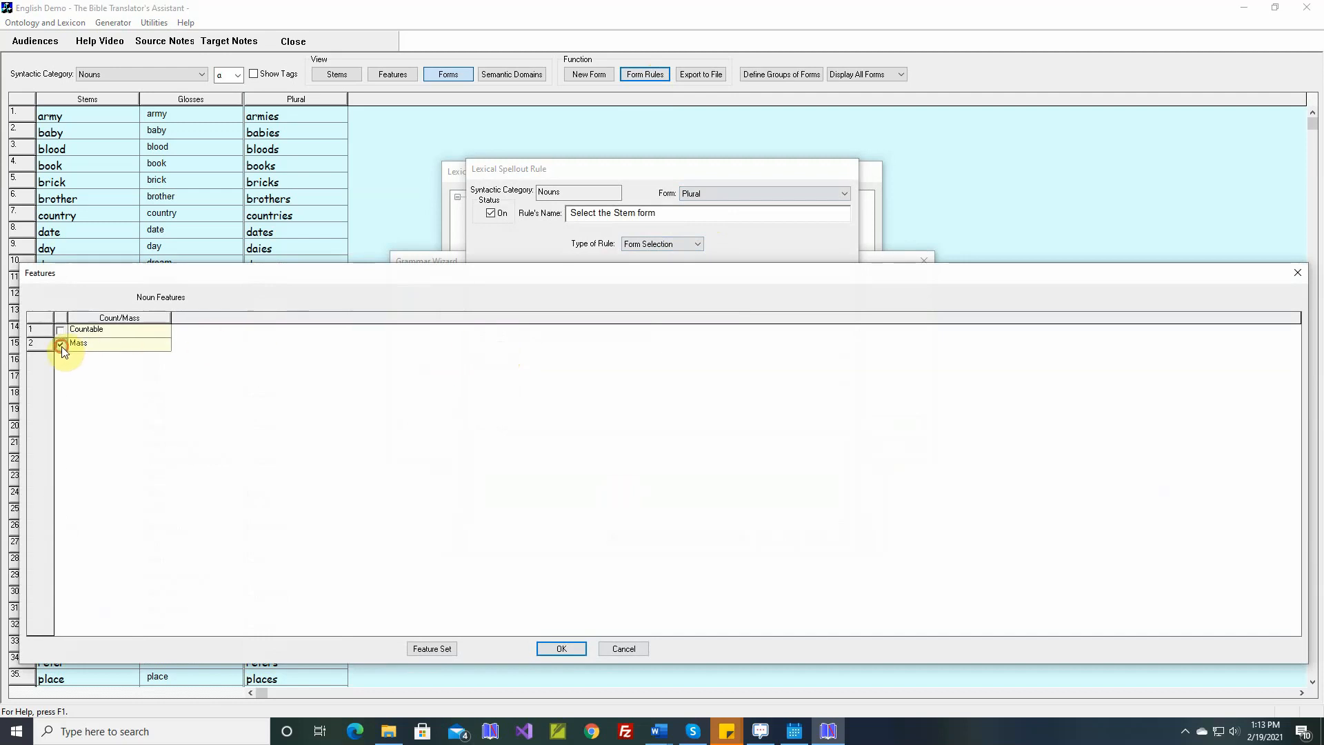
left_click(560, 648)
Step: Add the comment "water, blood" to the stem selection rule and save it
left_click(620, 450)
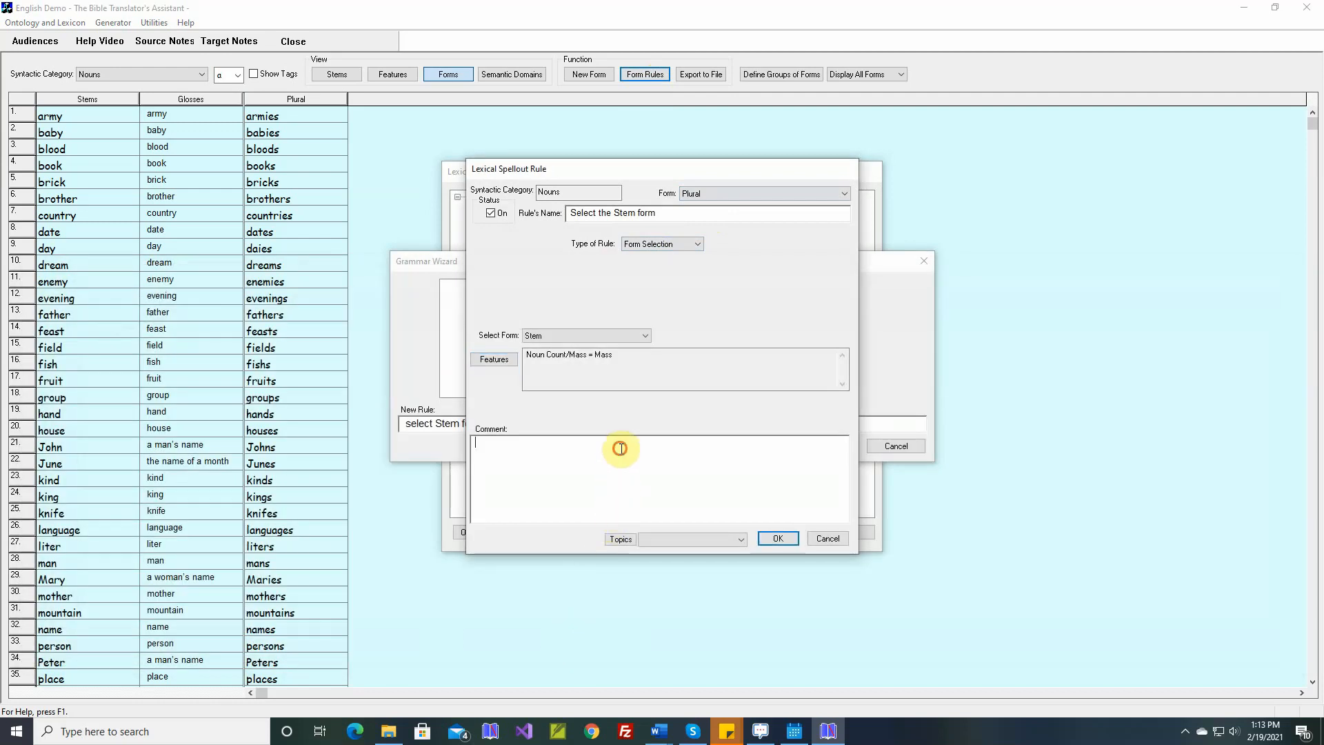
type("watte")
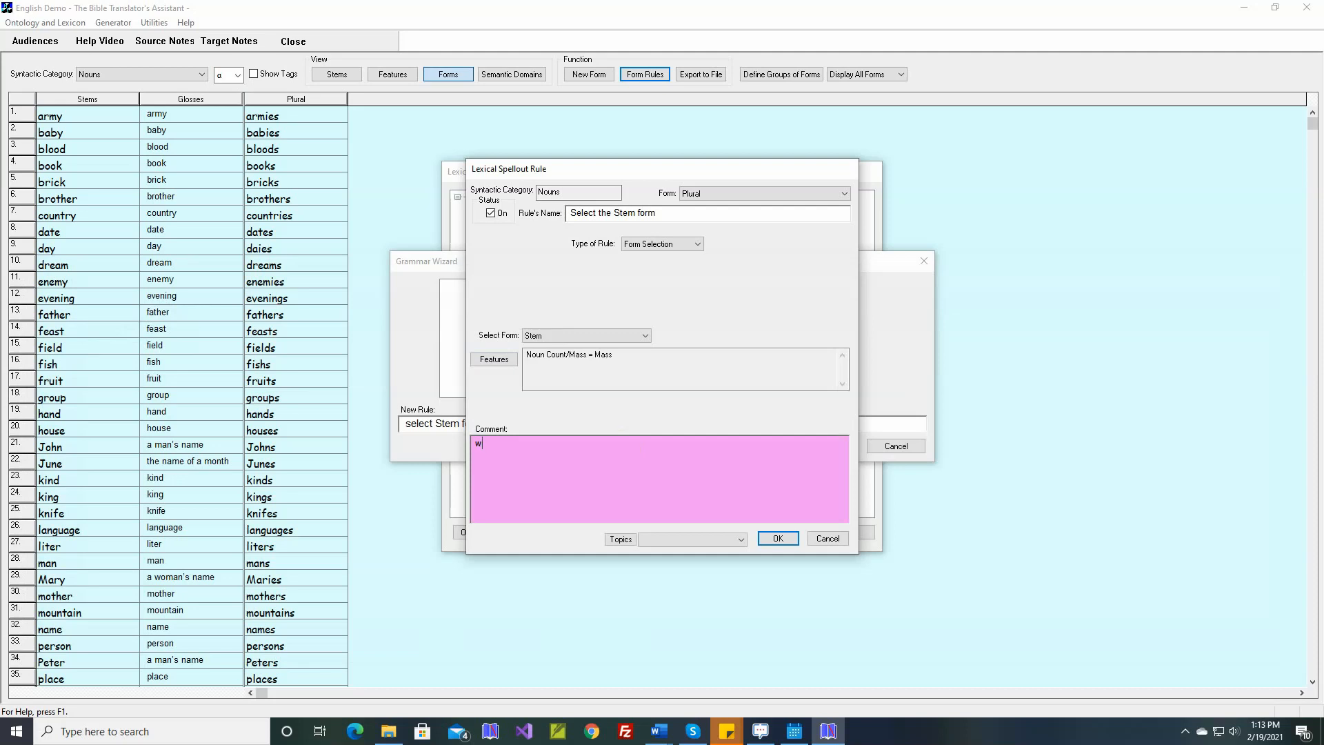
key("BackSpace")
key("BackSpace")
type("er, blood")
left_click(774, 539)
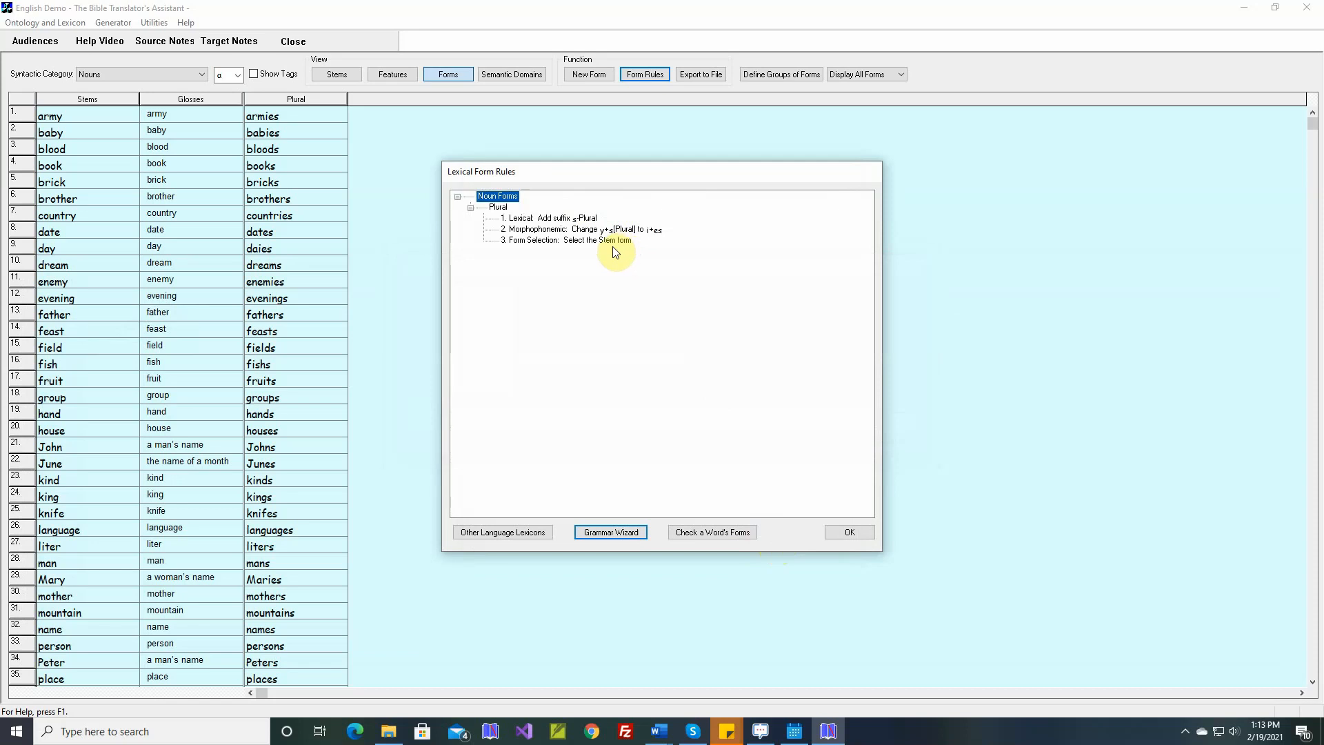
Step: Restrict the Plural rule that adds the suffix s to Countable nouns, save it, and close the form rules
double_click(559, 220)
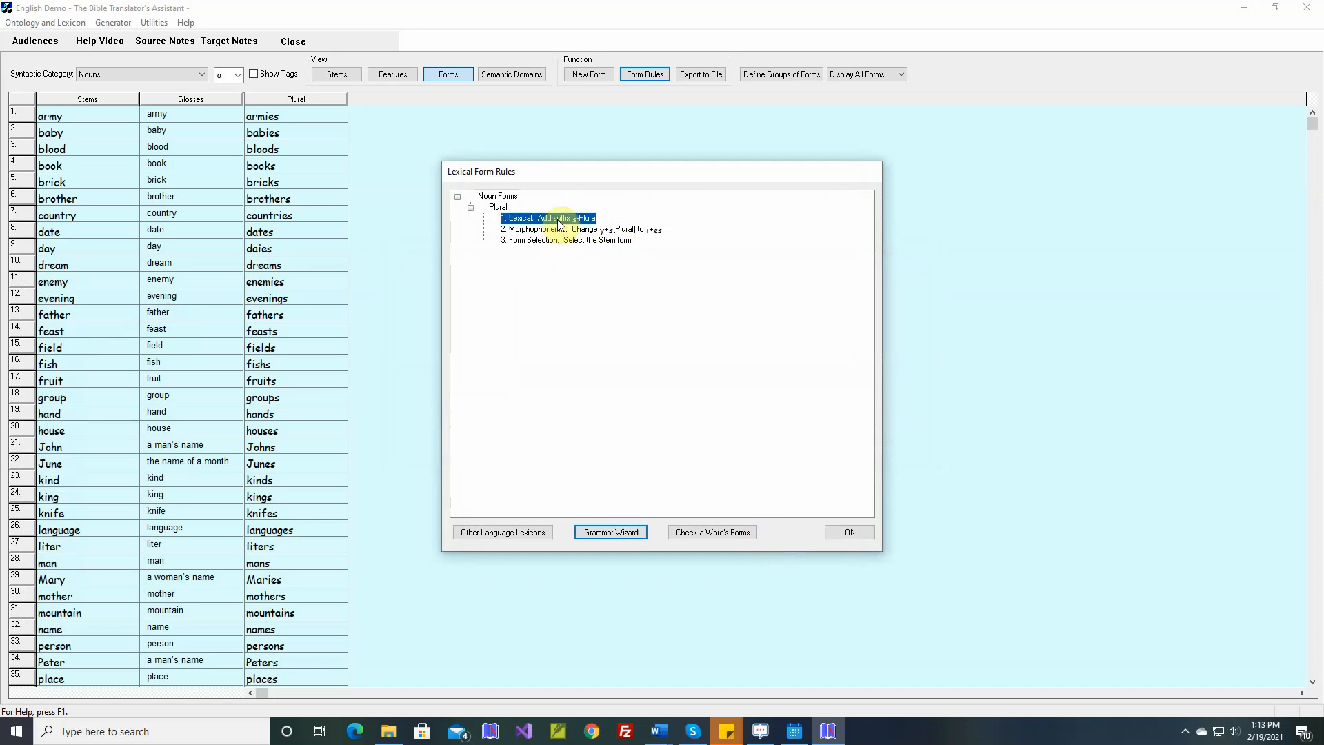
left_click(511, 361)
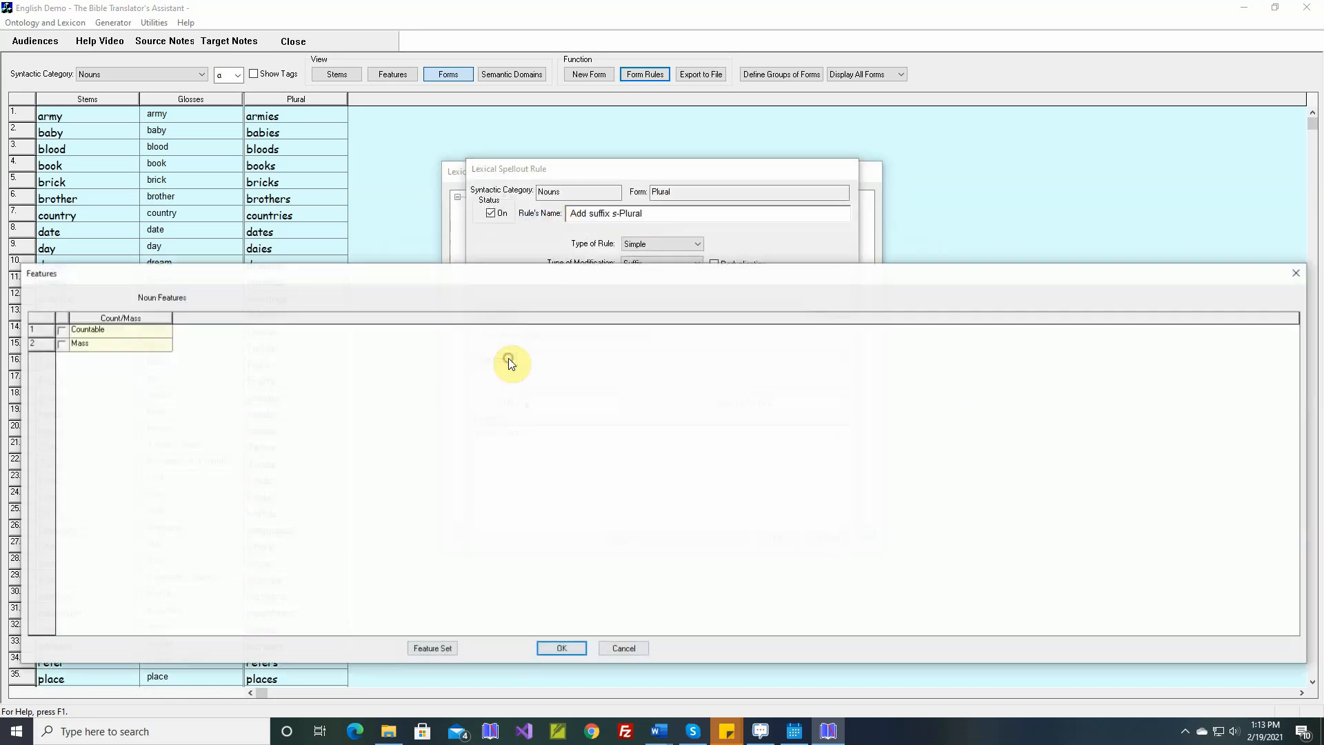
left_click(61, 331)
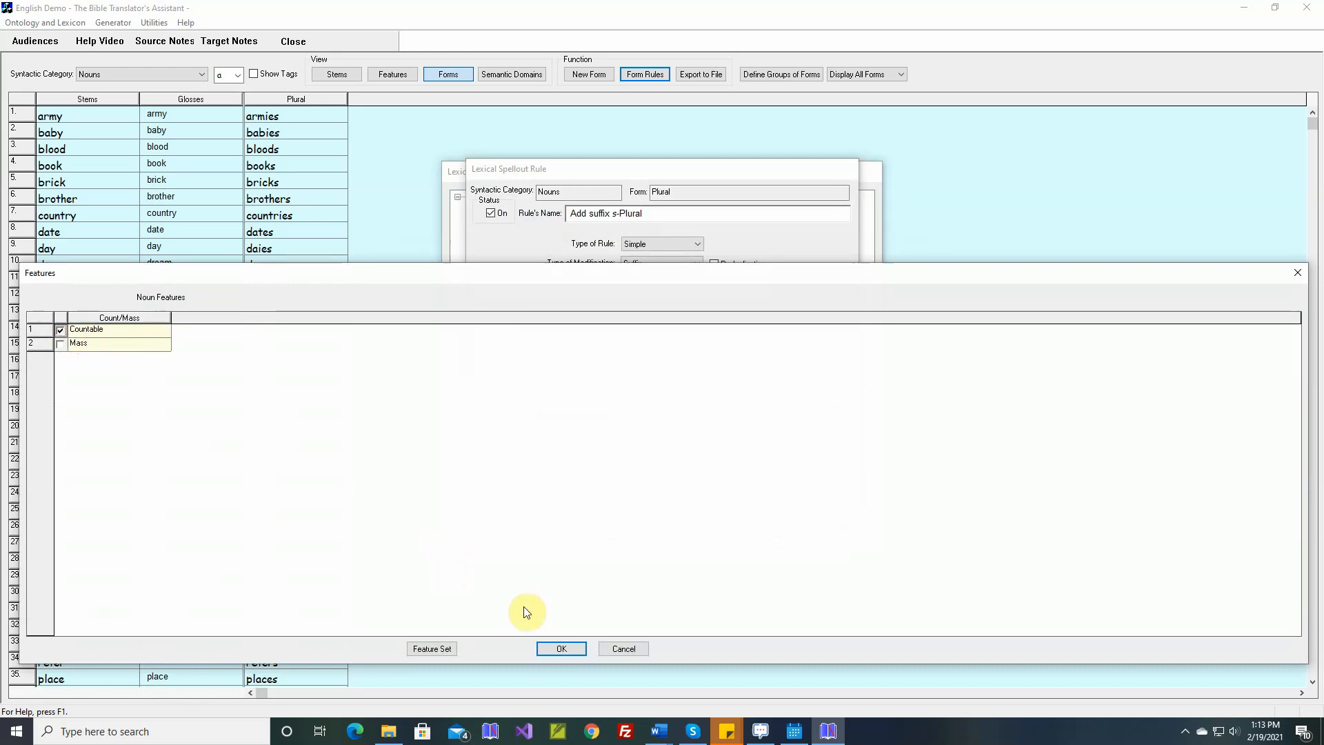
left_click(578, 649)
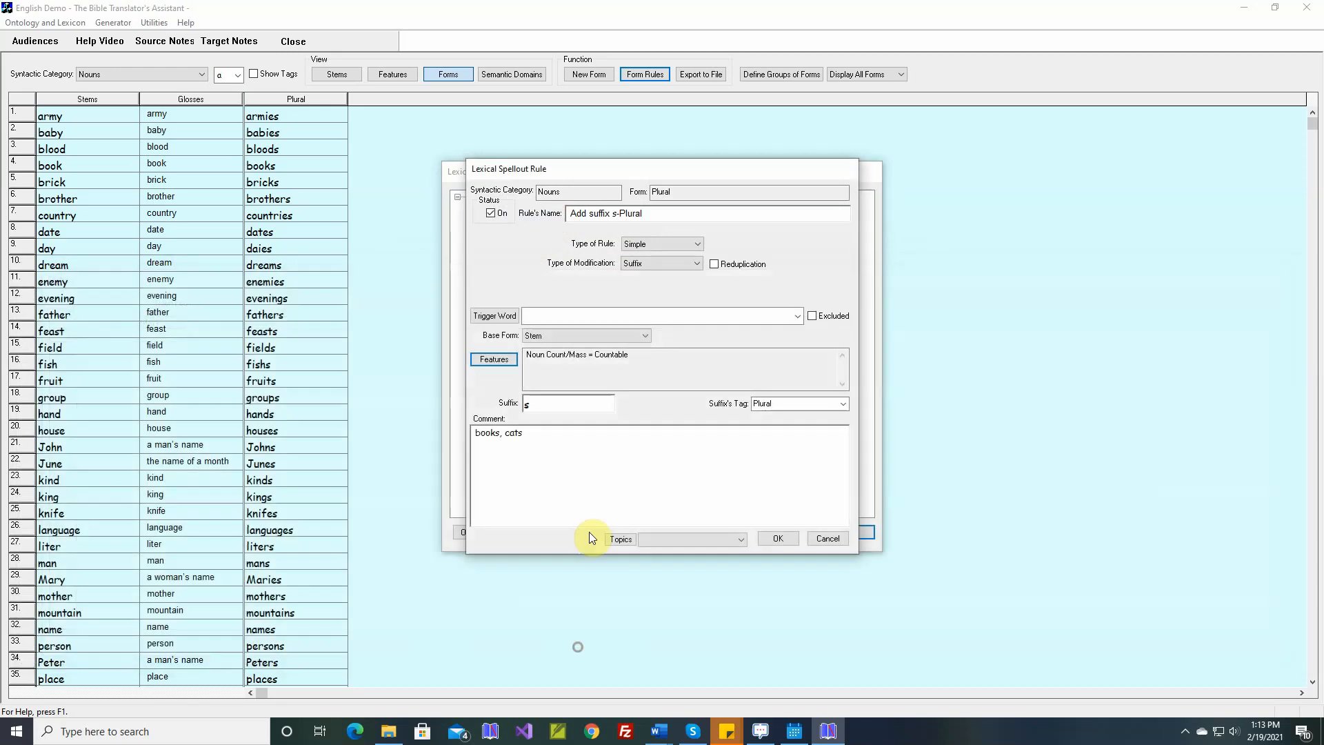
left_click(776, 541)
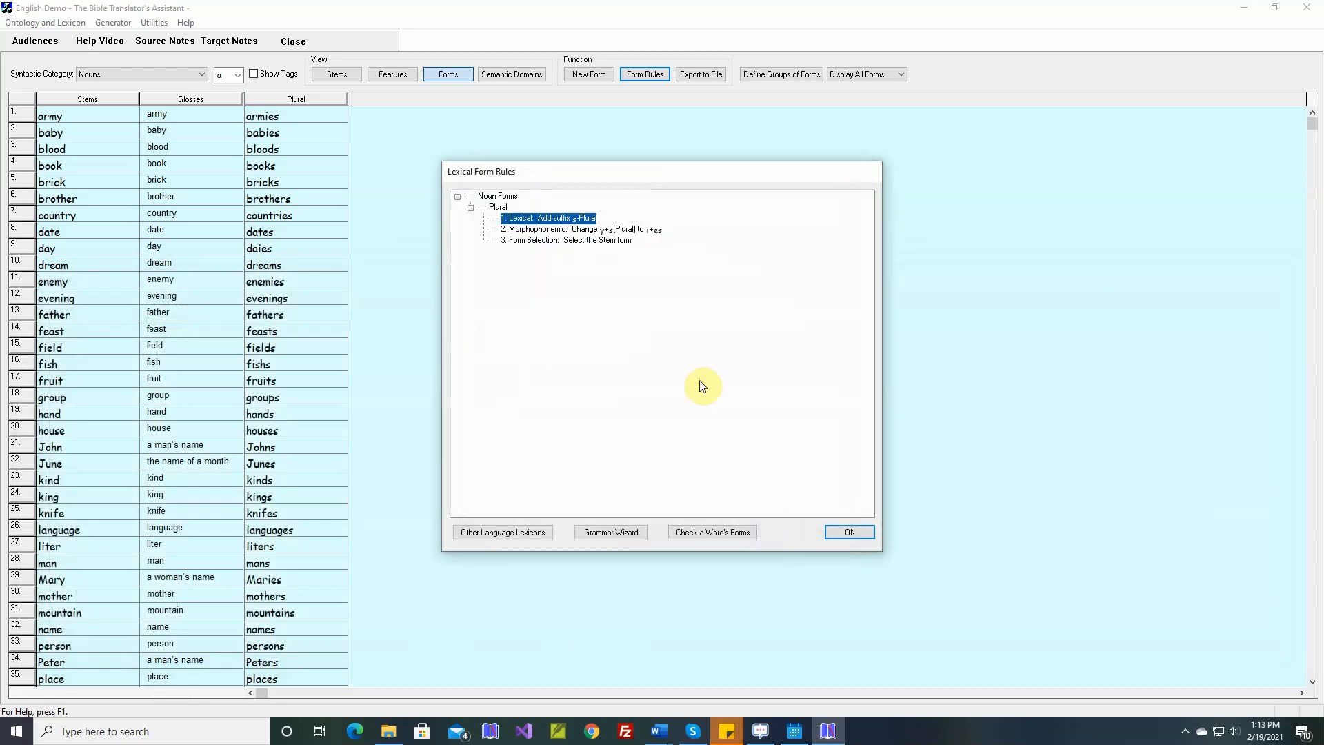
left_click(841, 529)
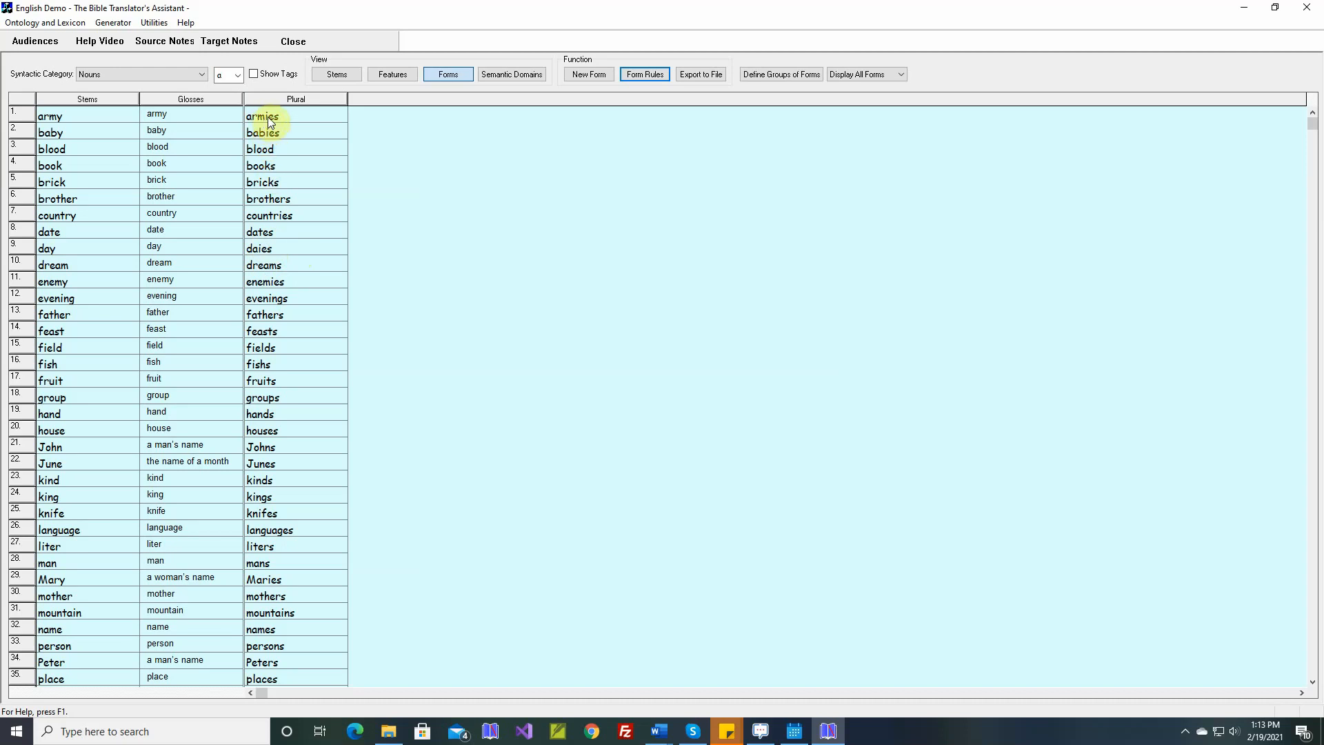
Step: Change the plural form of "day" to "days" without entering a sample sentence
double_click(270, 249)
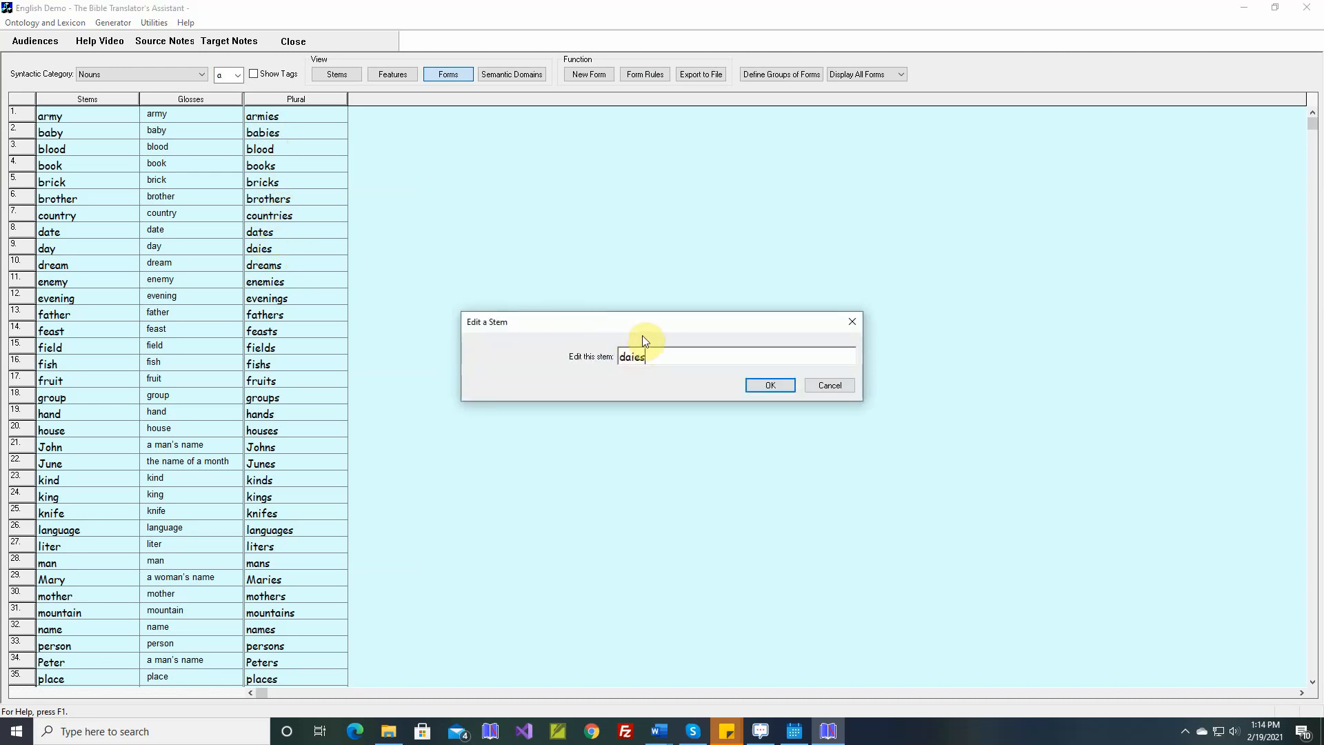
key("BackSpace")
key("BackSpace")
key("BackSpace")
type("ys")
key("Return")
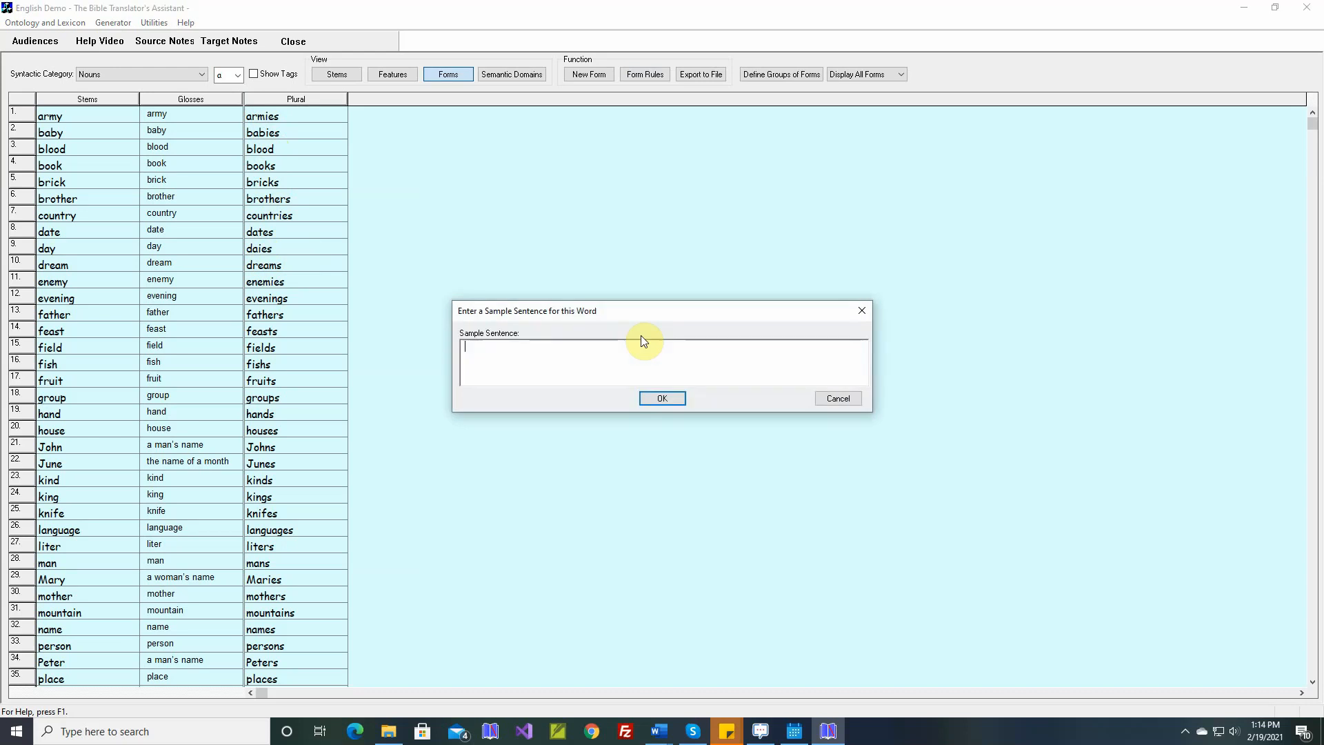
key("Return")
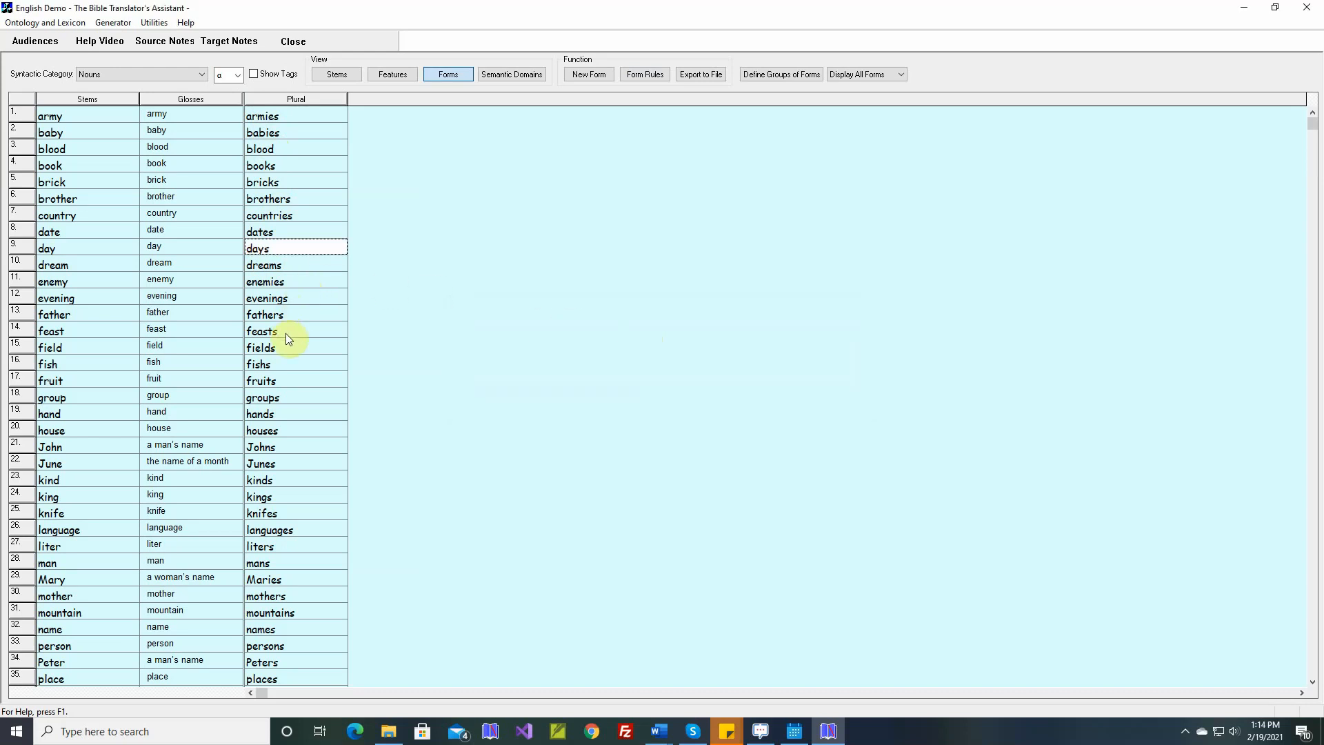
Step: Change the plural form of "fish" to "fish" without entering a sample sentence
double_click(283, 367)
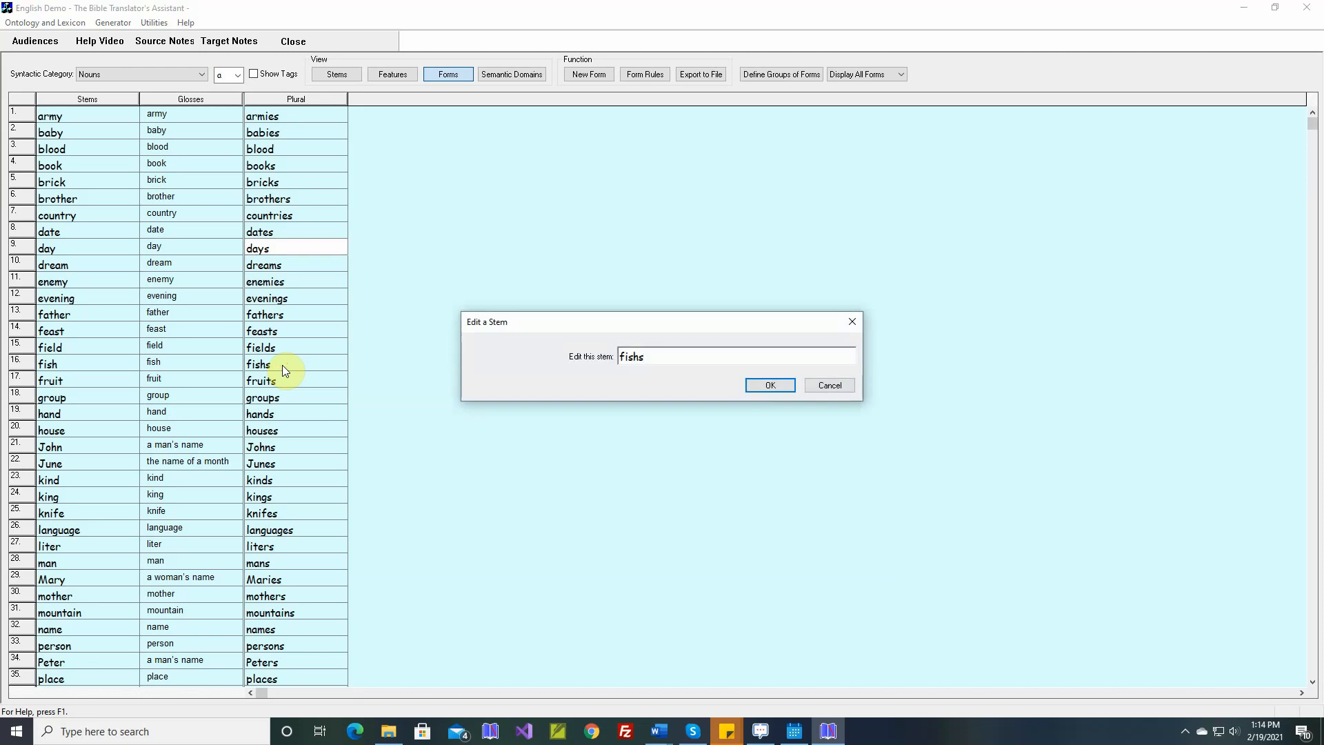
key("BackSpace")
key("Return")
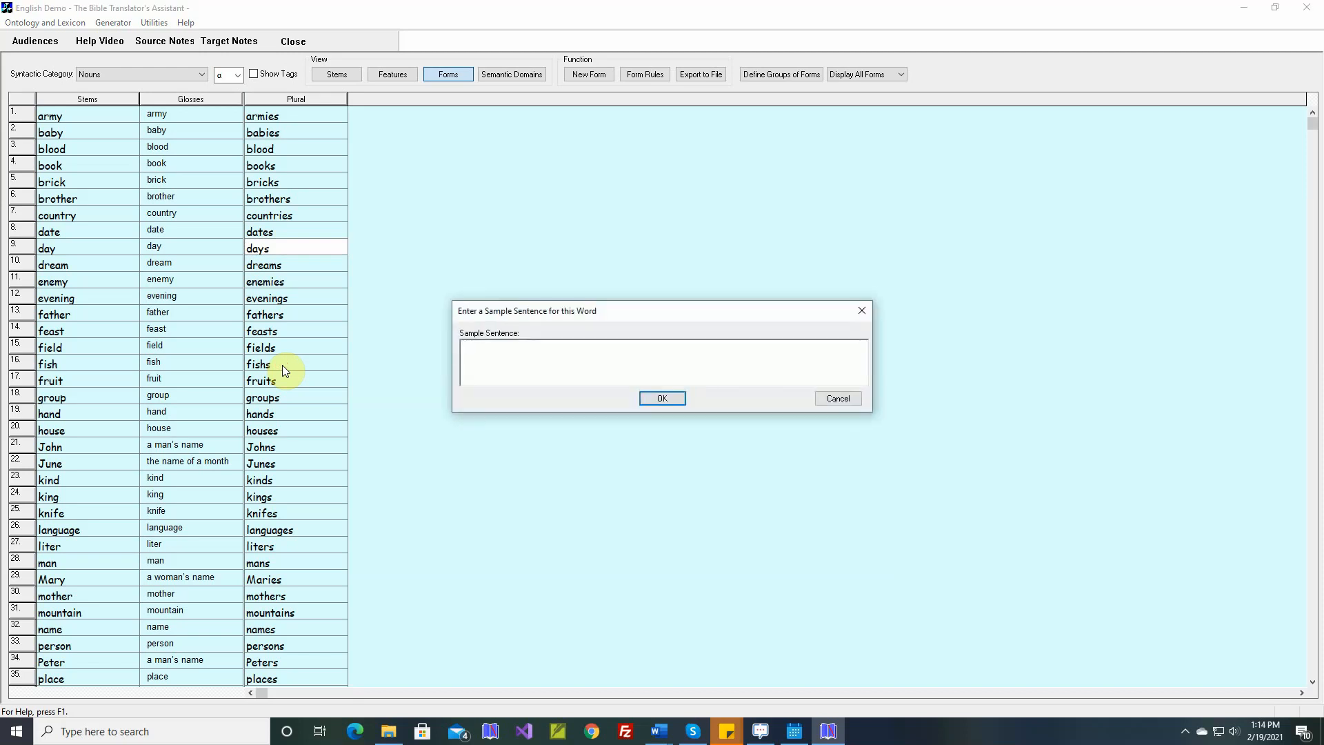
key("Return")
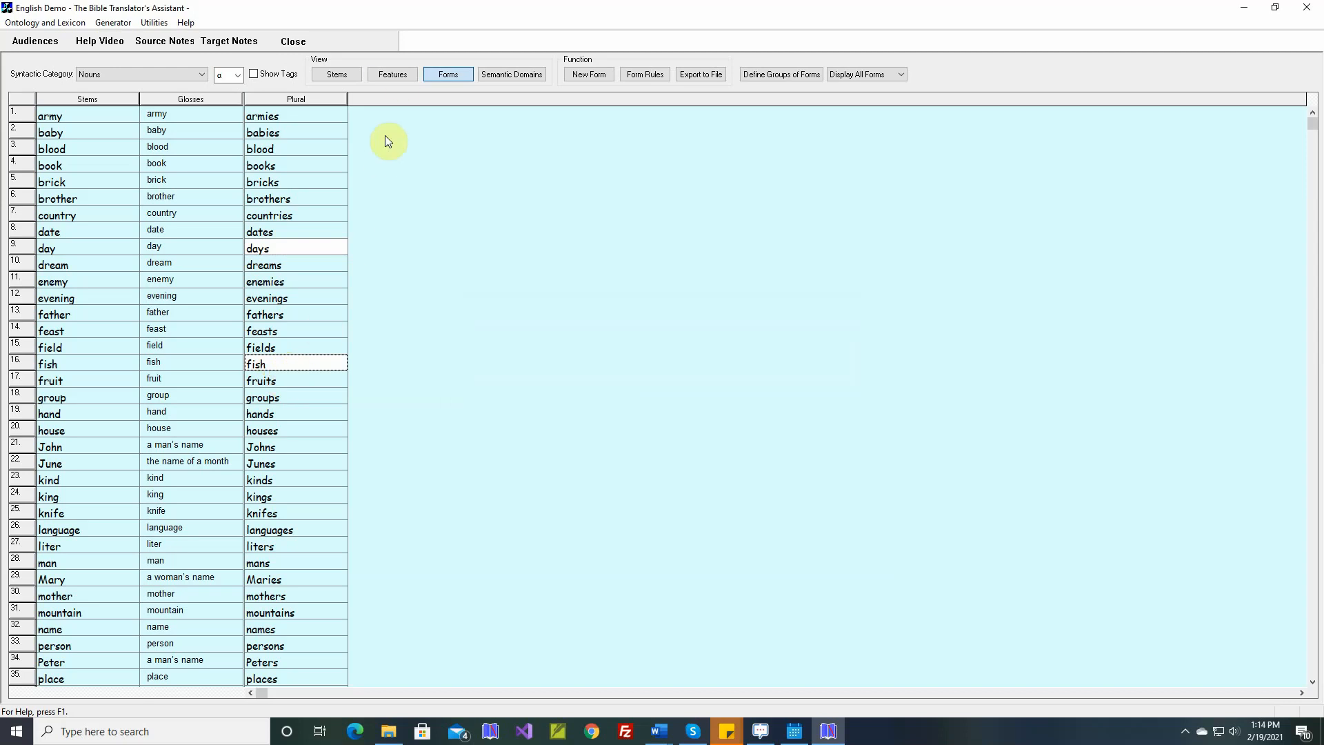
Step: Display the noun features and set the Count/Mass feature of "fruit" to Mass
left_click(401, 76)
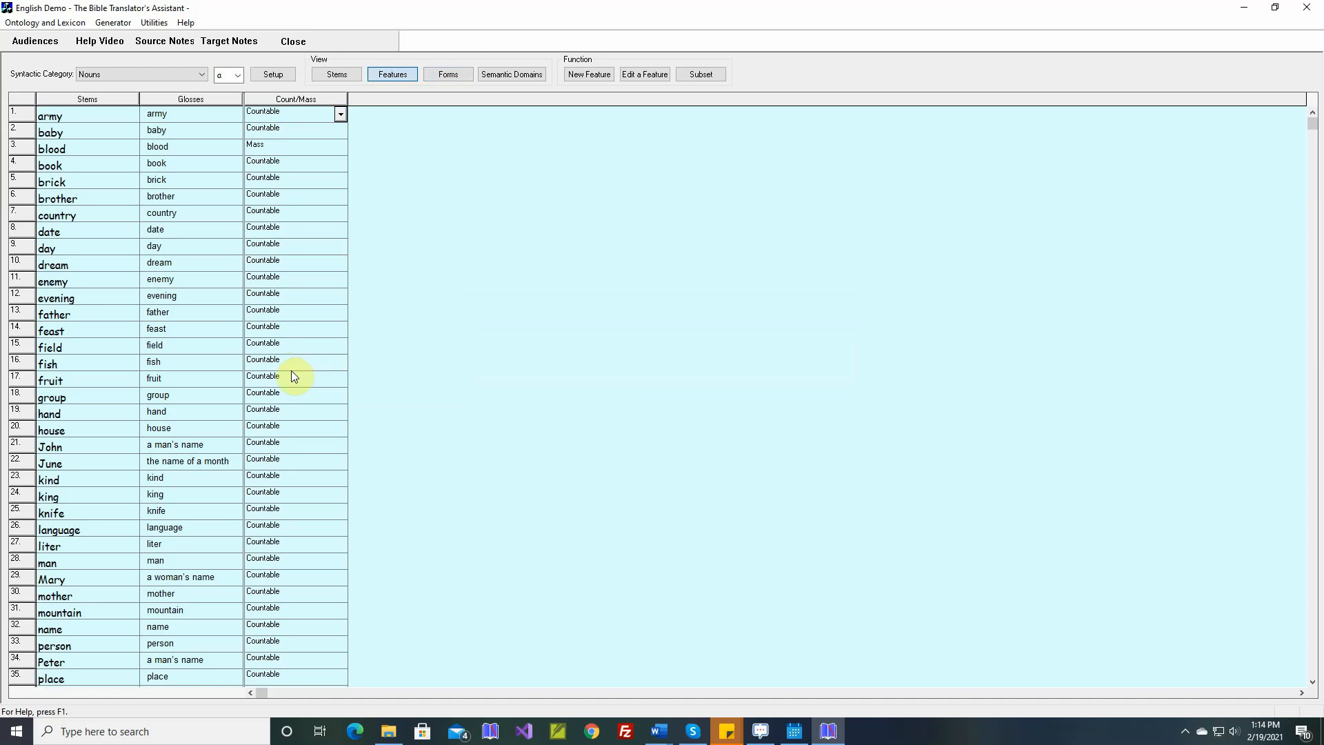
left_click(341, 380)
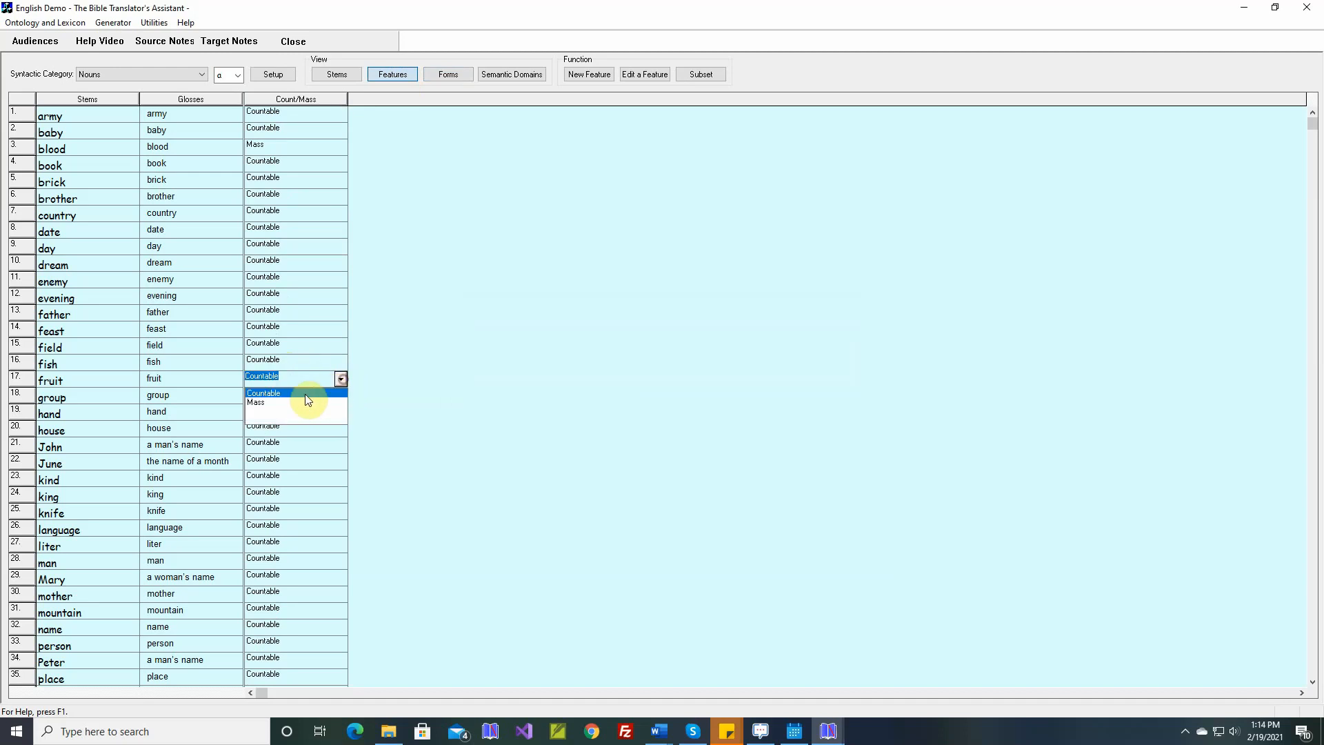
left_click(297, 399)
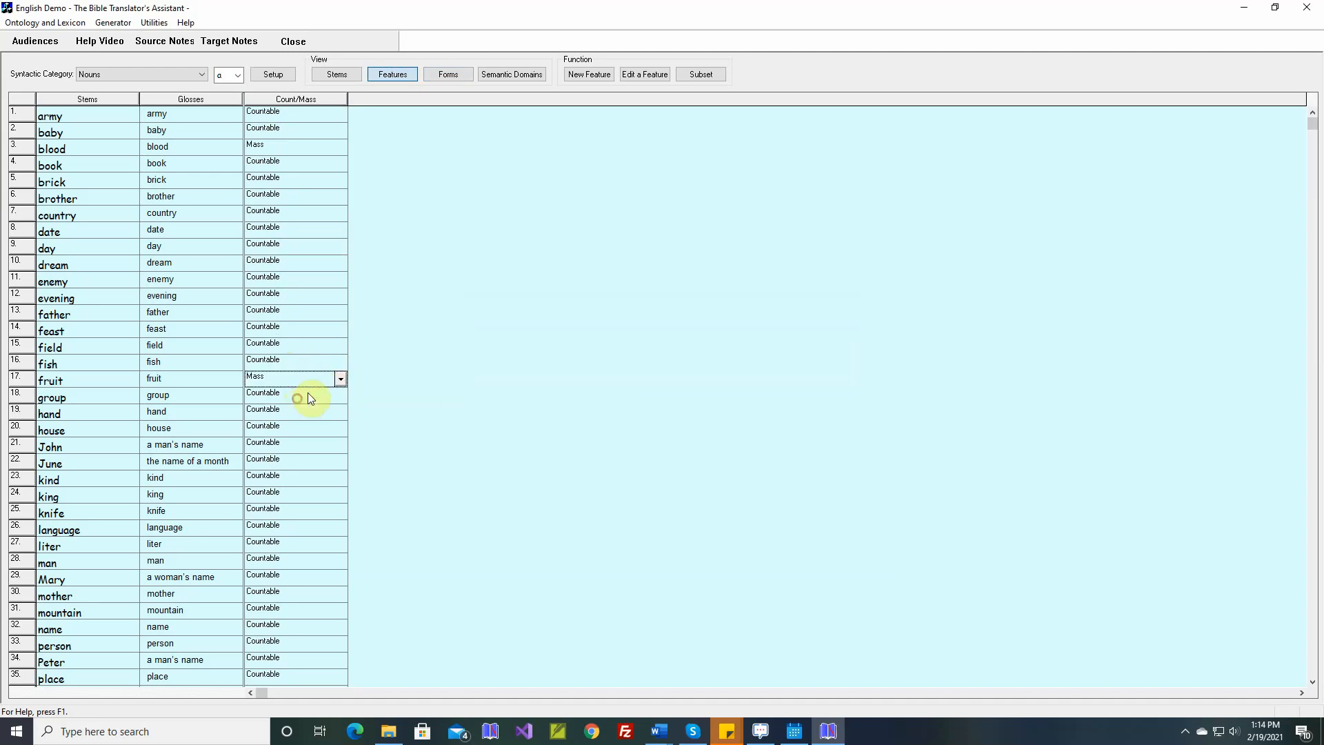
Step: Display the noun forms and change the plural form of "knife" to "knives" without entering a sample sentence
left_click(447, 76)
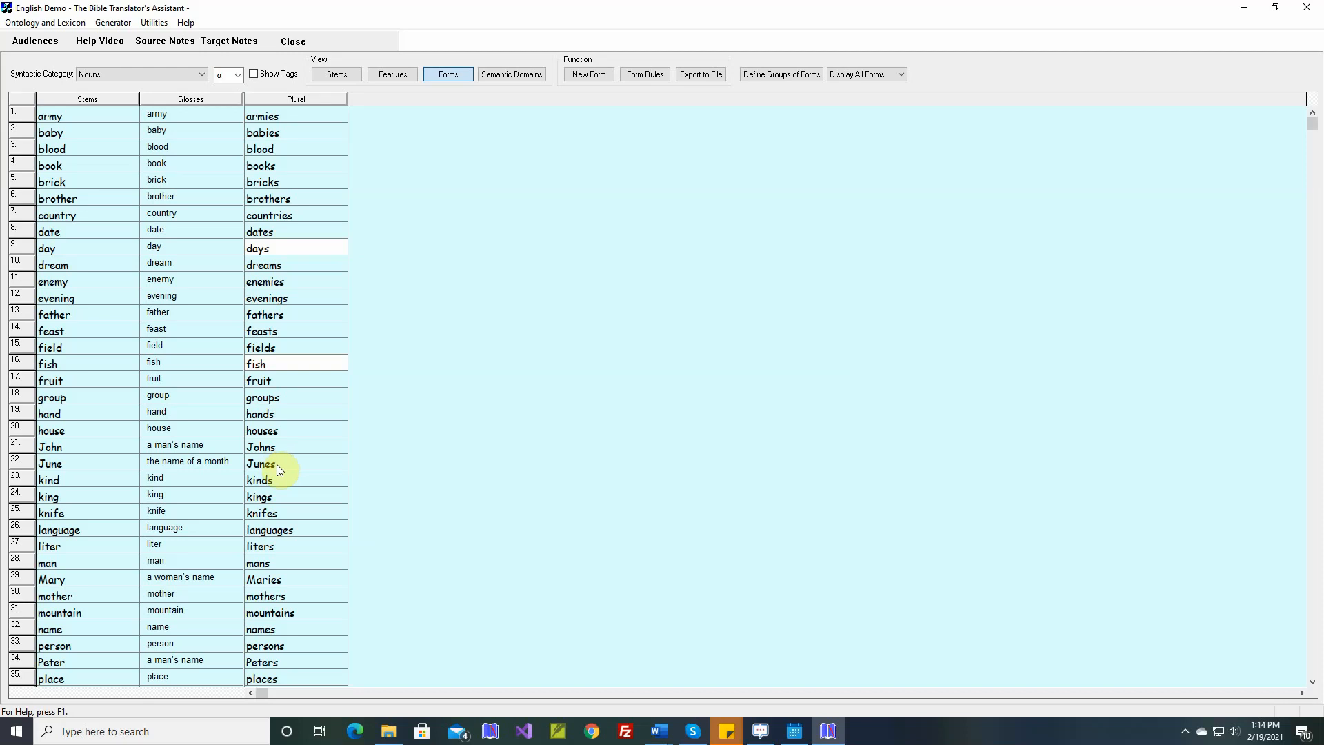
double_click(282, 514)
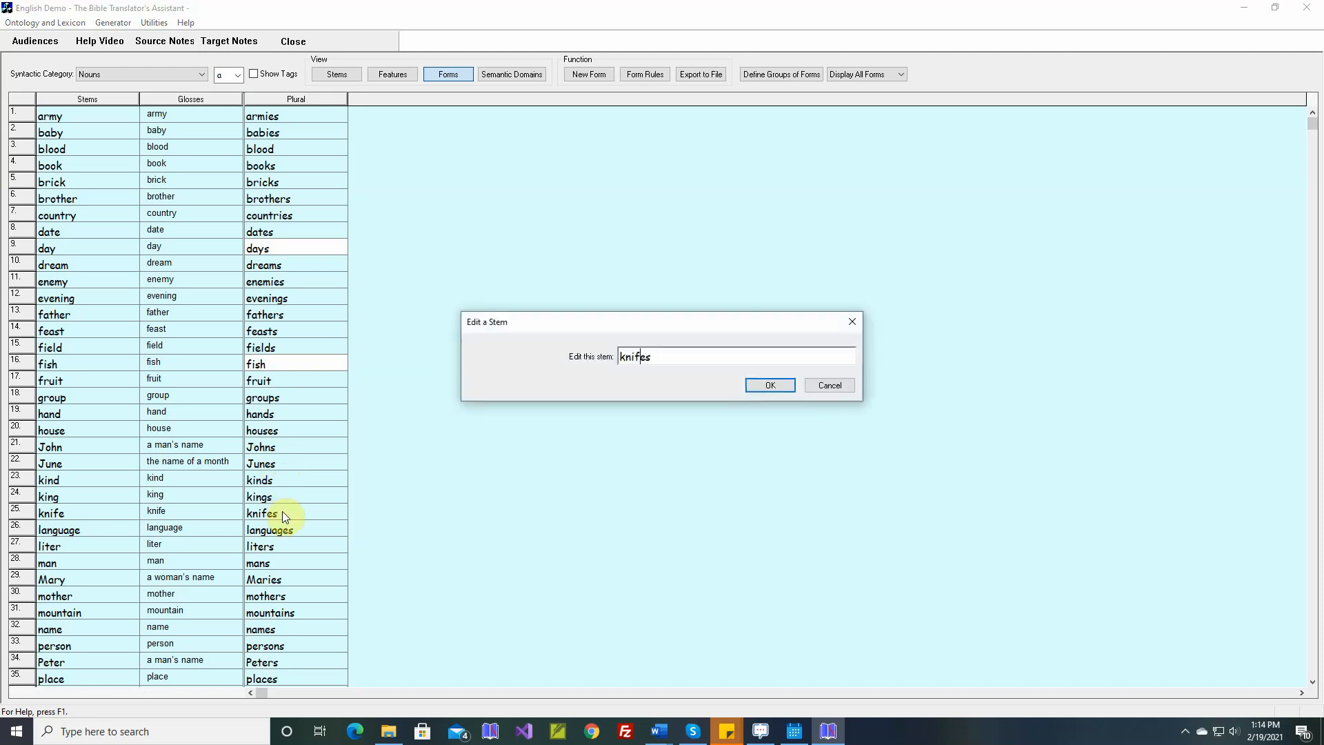
key("BackSpace")
type("v")
key("Return")
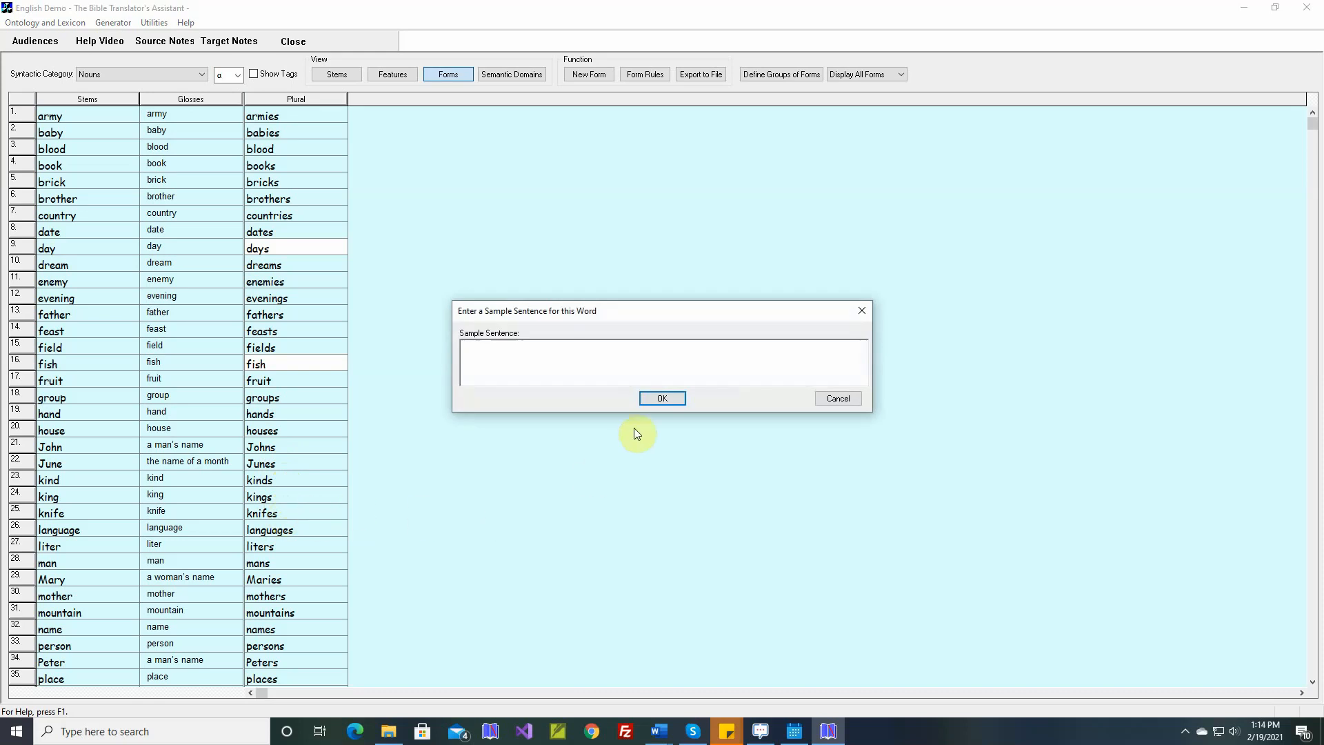
left_click(662, 398)
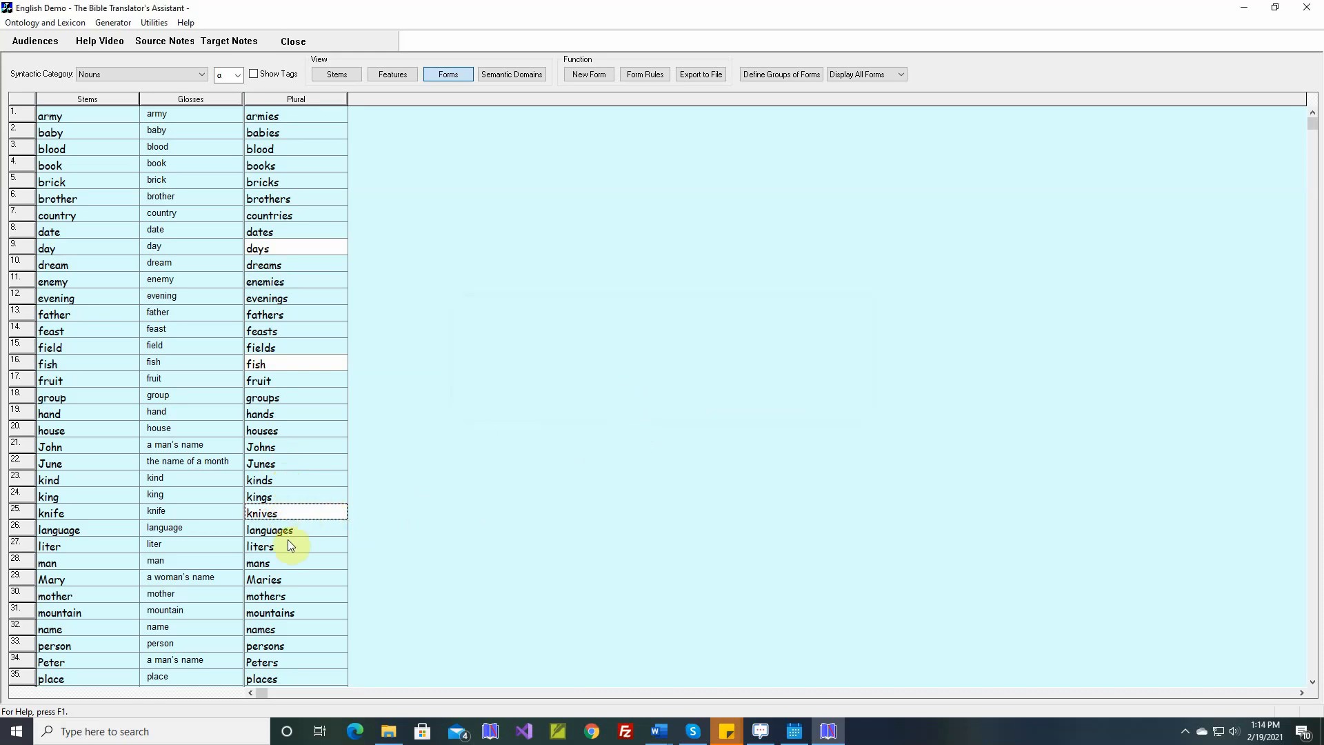
Step: Change the plural form of "man" to "men" without entering a sample sentence
double_click(279, 565)
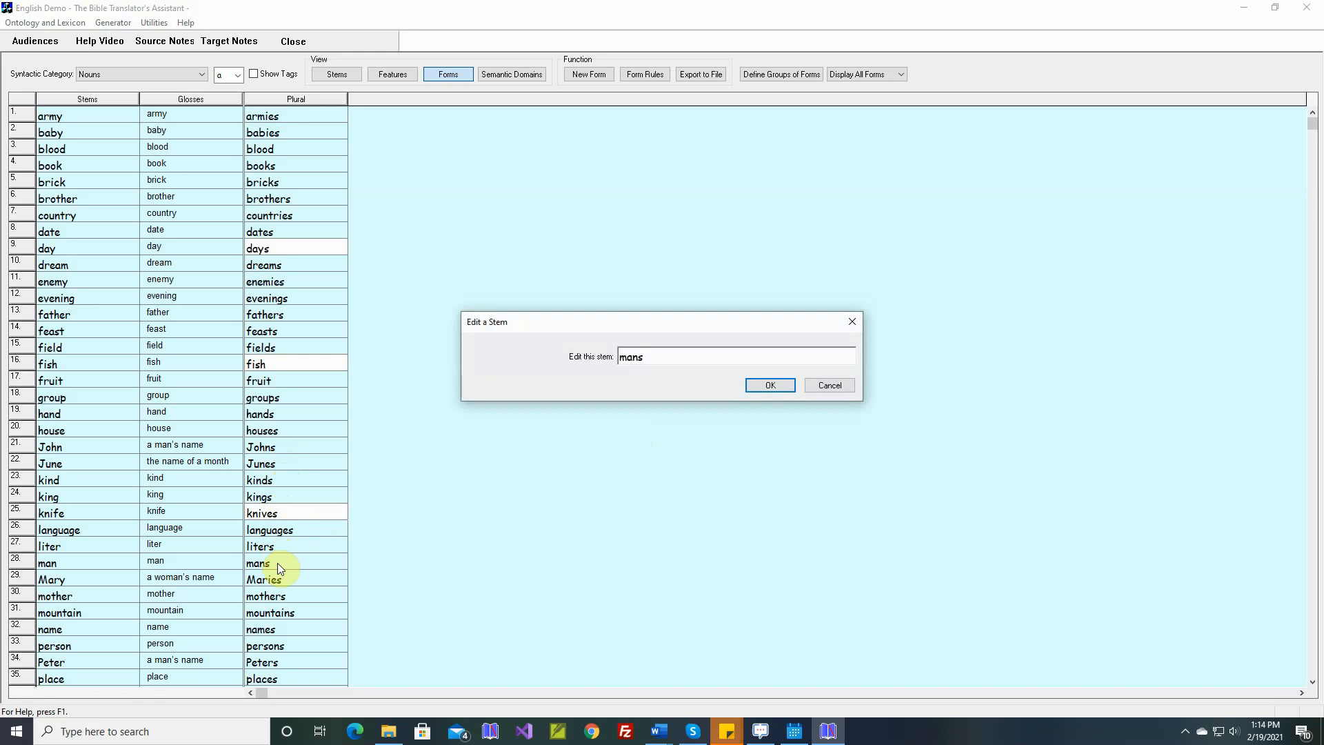
key("BackSpace")
key("BackSpace")
key("BackSpace")
type("en")
key("Return")
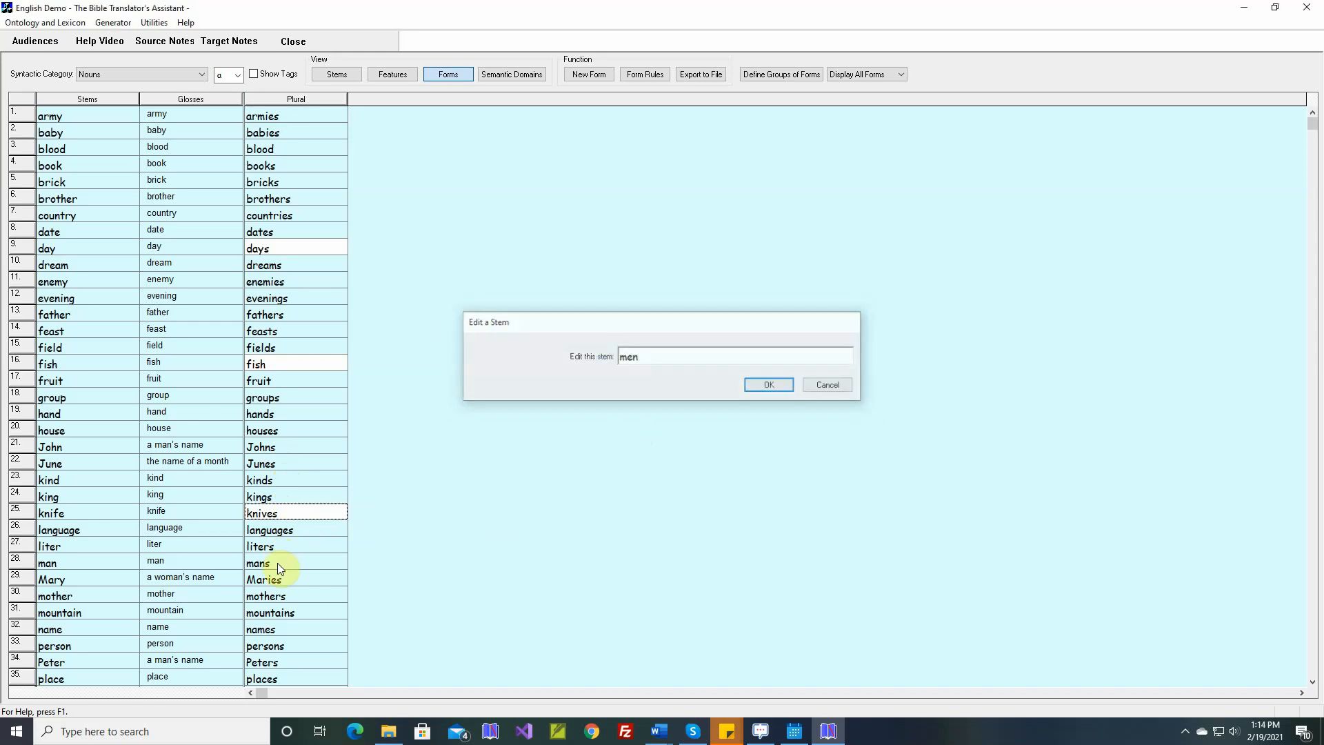
key("Return")
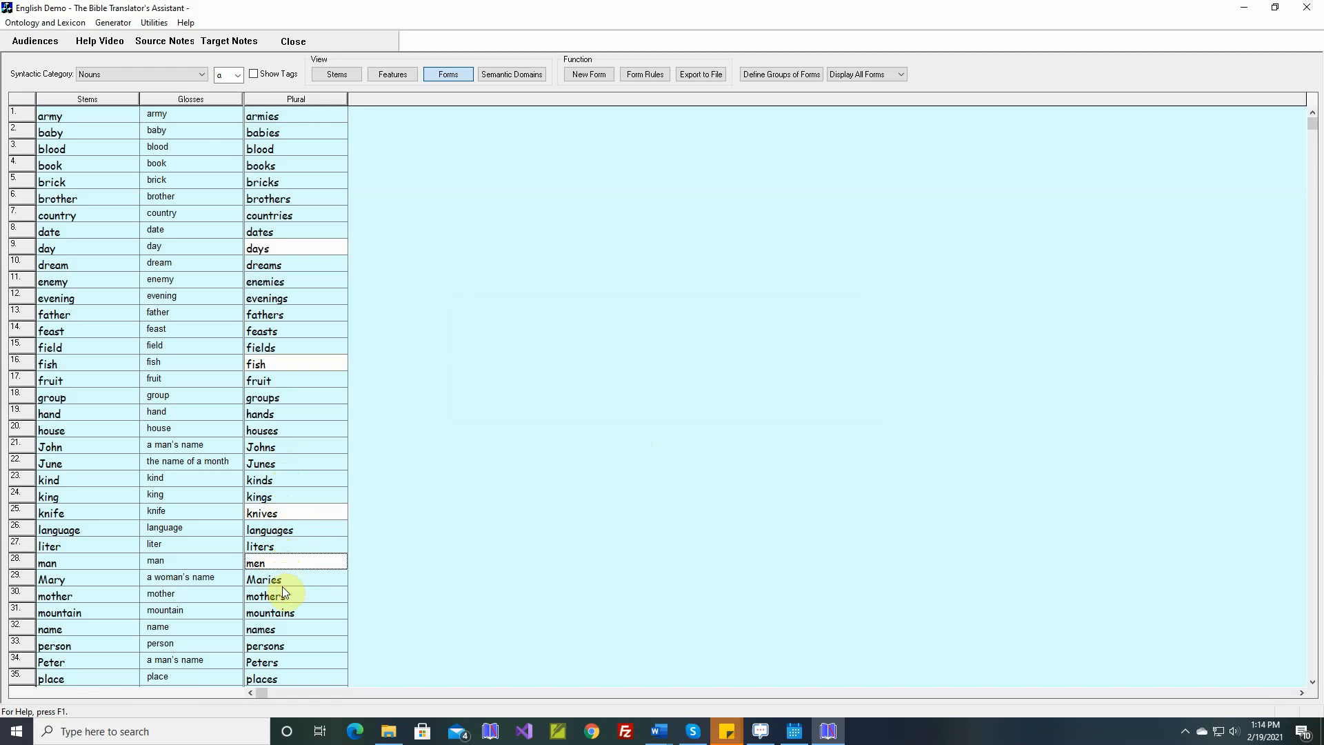
Step: Change the plural form of "person" to "people" without entering a sample sentence
double_click(296, 646)
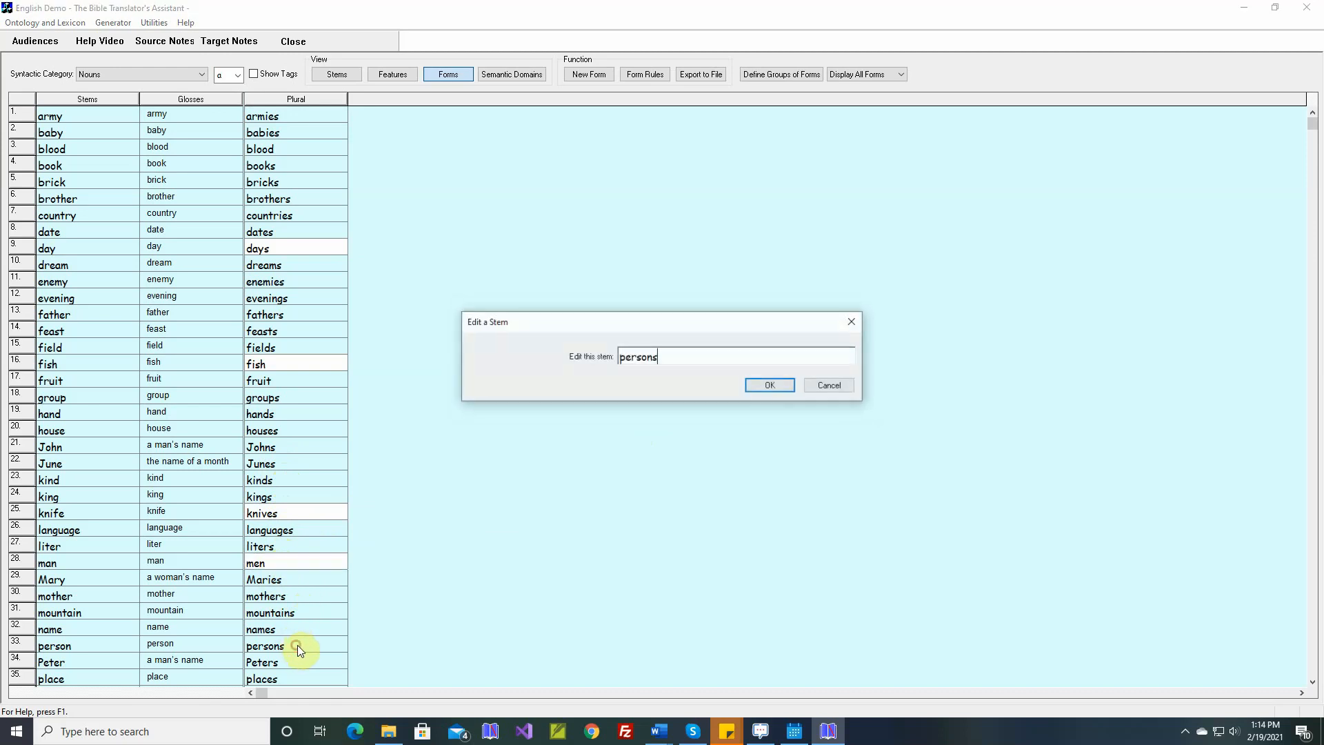
key("BackSpace")
key("BackSpace")
key("BackSpace")
key("BackSpace")
key("BackSpace")
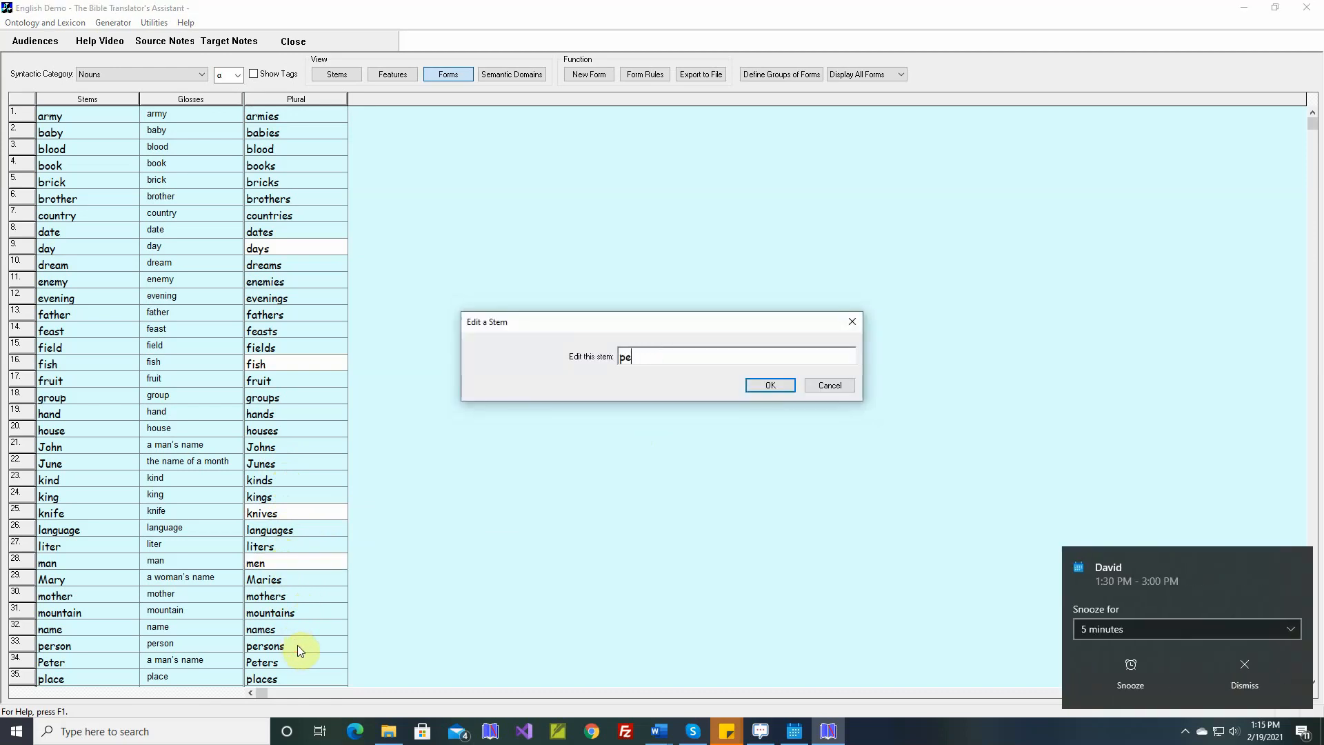
type("opl")
key("Return")
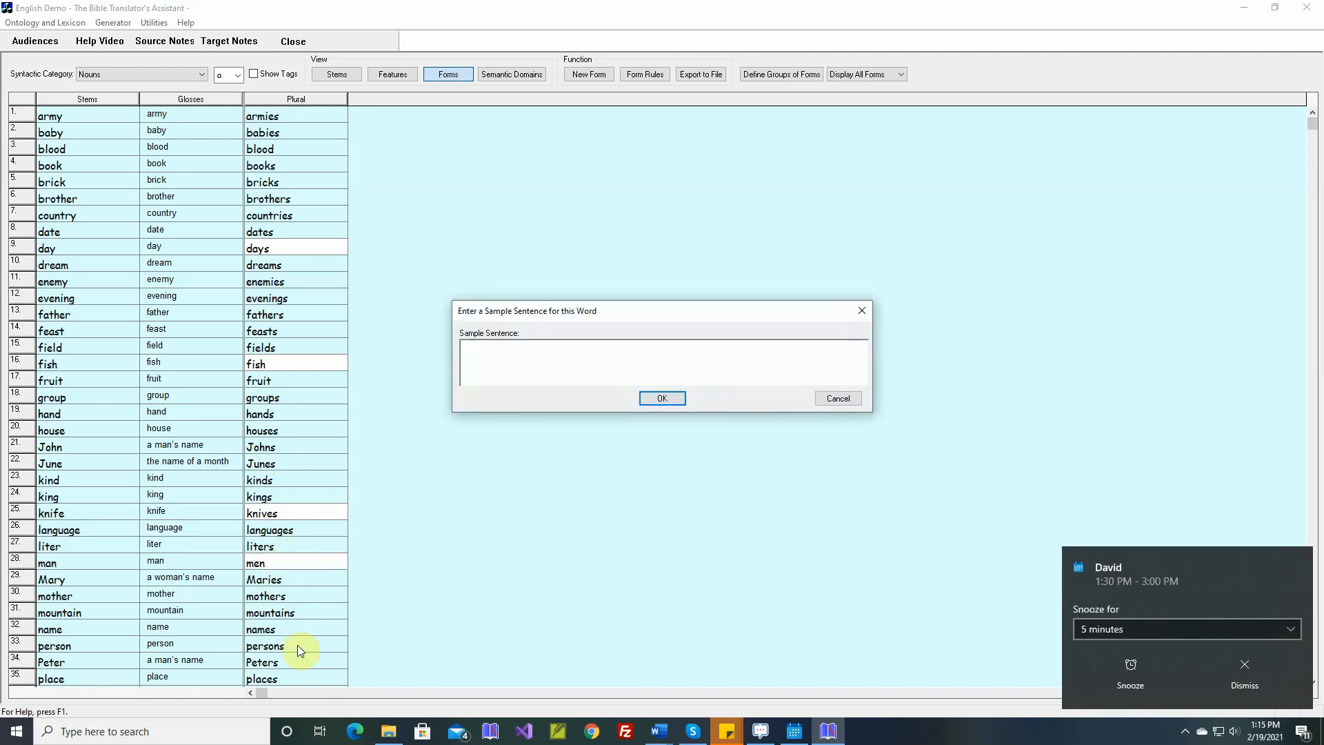
key("Return")
double_click(297, 647)
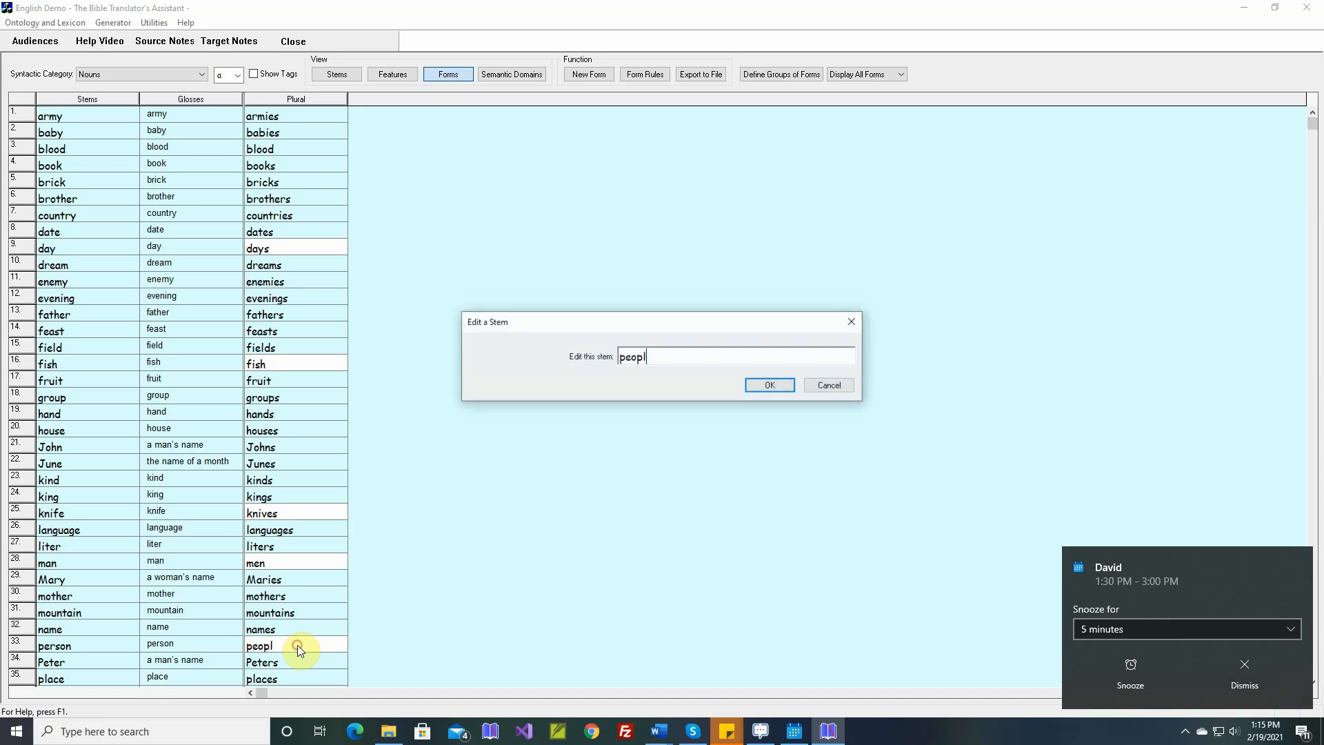
type("e")
key("Return")
key("Return")
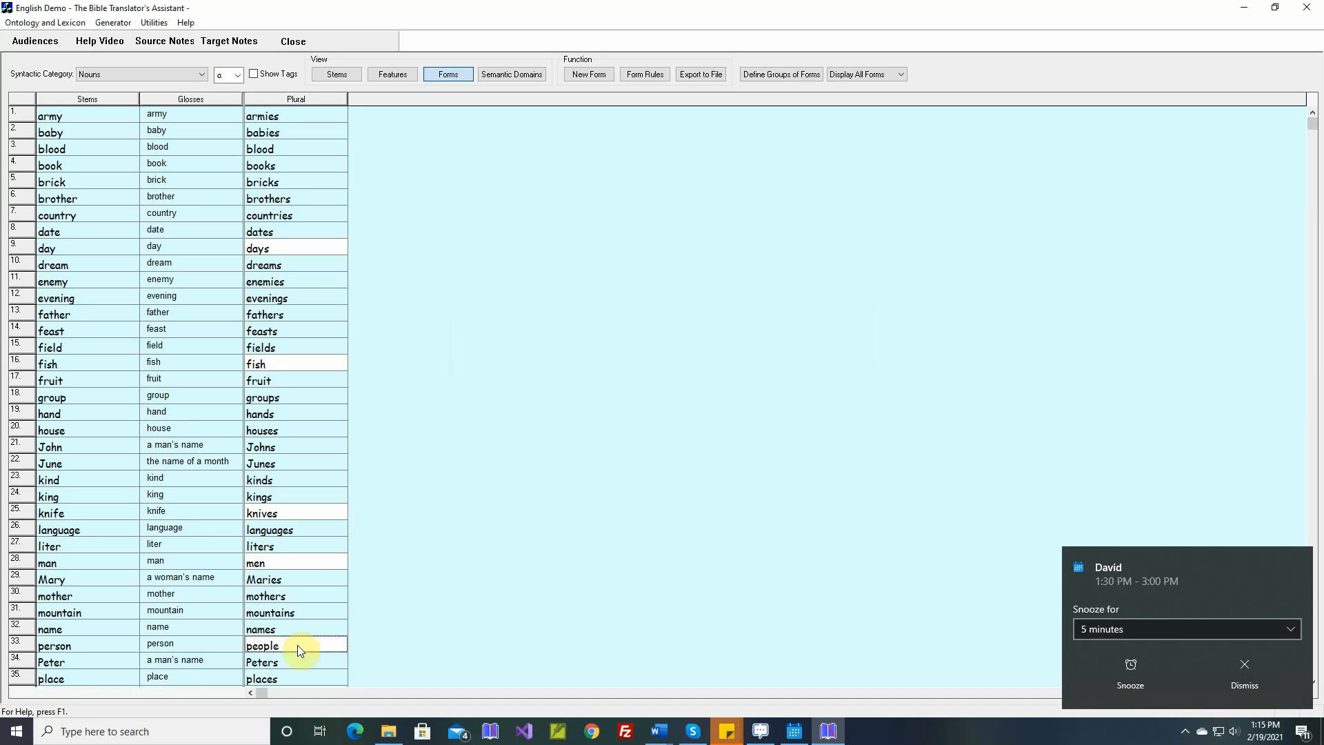
double_click(295, 662)
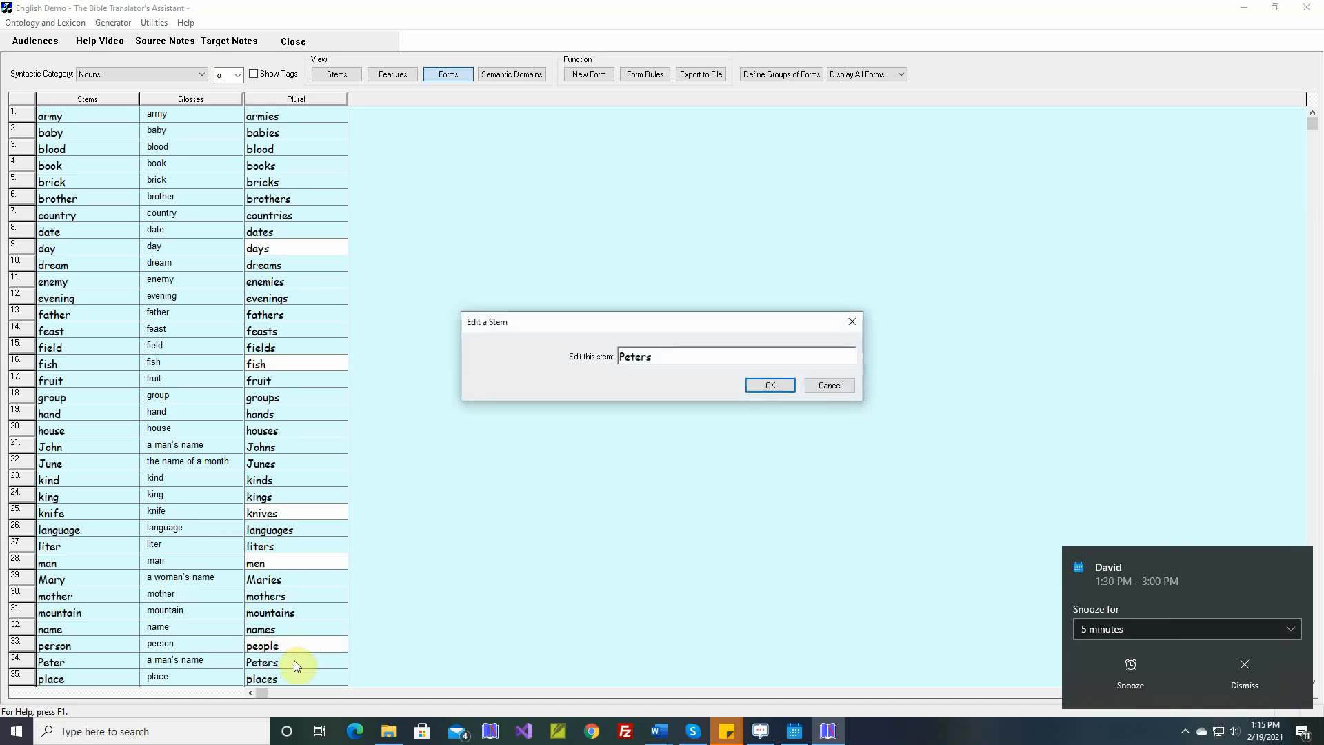
left_click(828, 386)
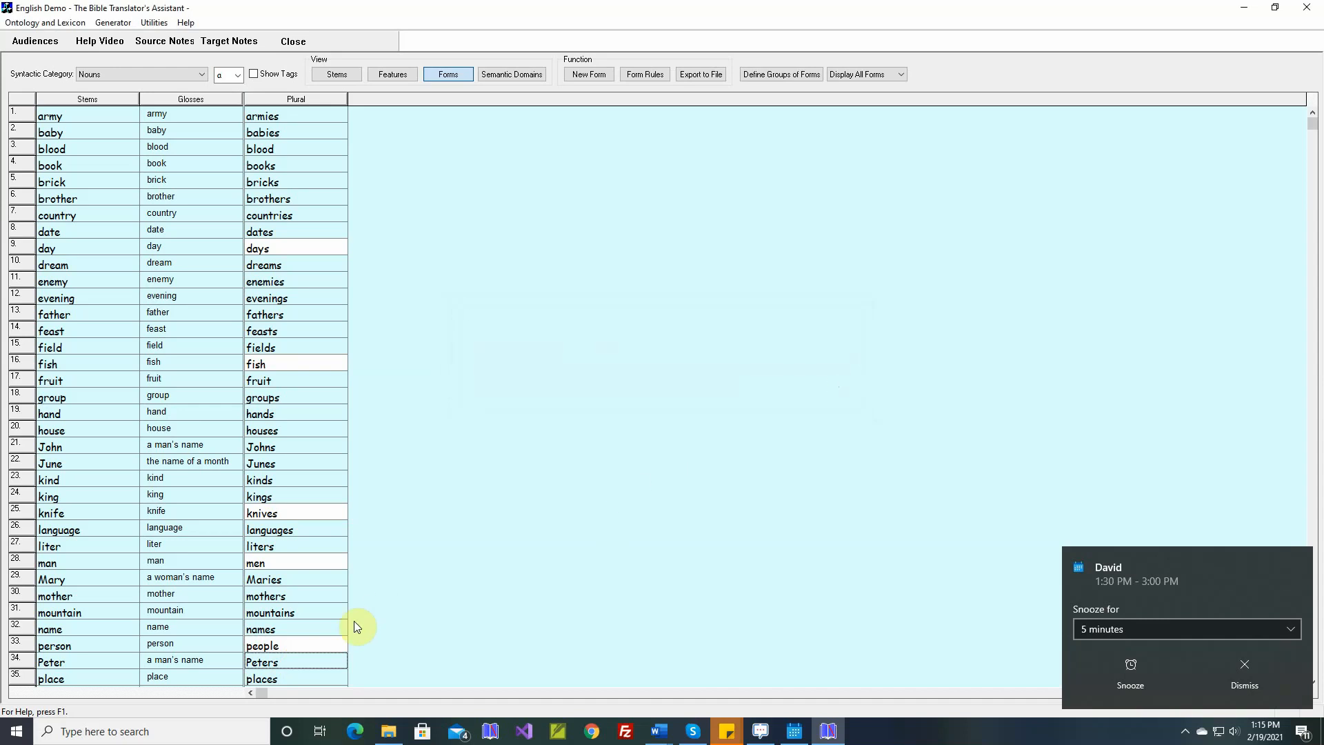
Step: Change the plural form of "sheep" to "sheep" without entering a sample sentence
scroll(353, 621, "down", 2)
scroll(357, 626, "down", 6)
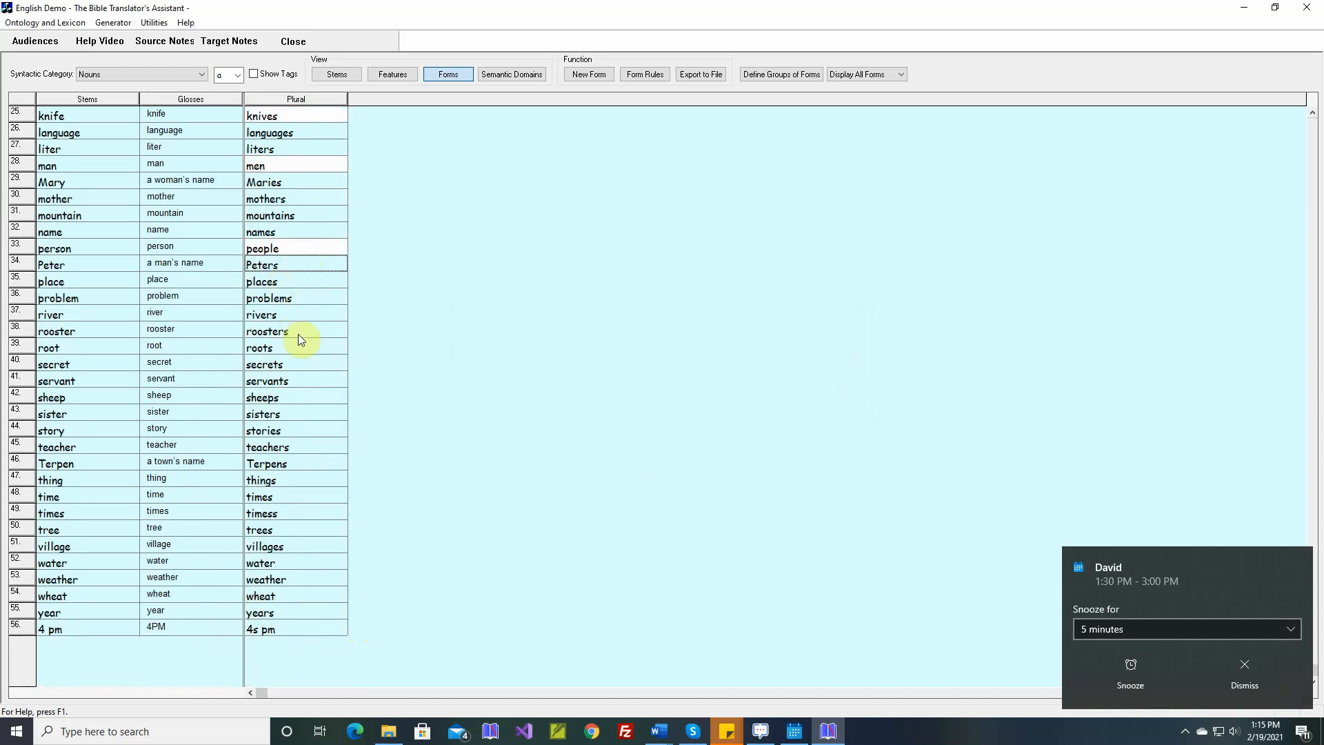
double_click(287, 399)
key("Return")
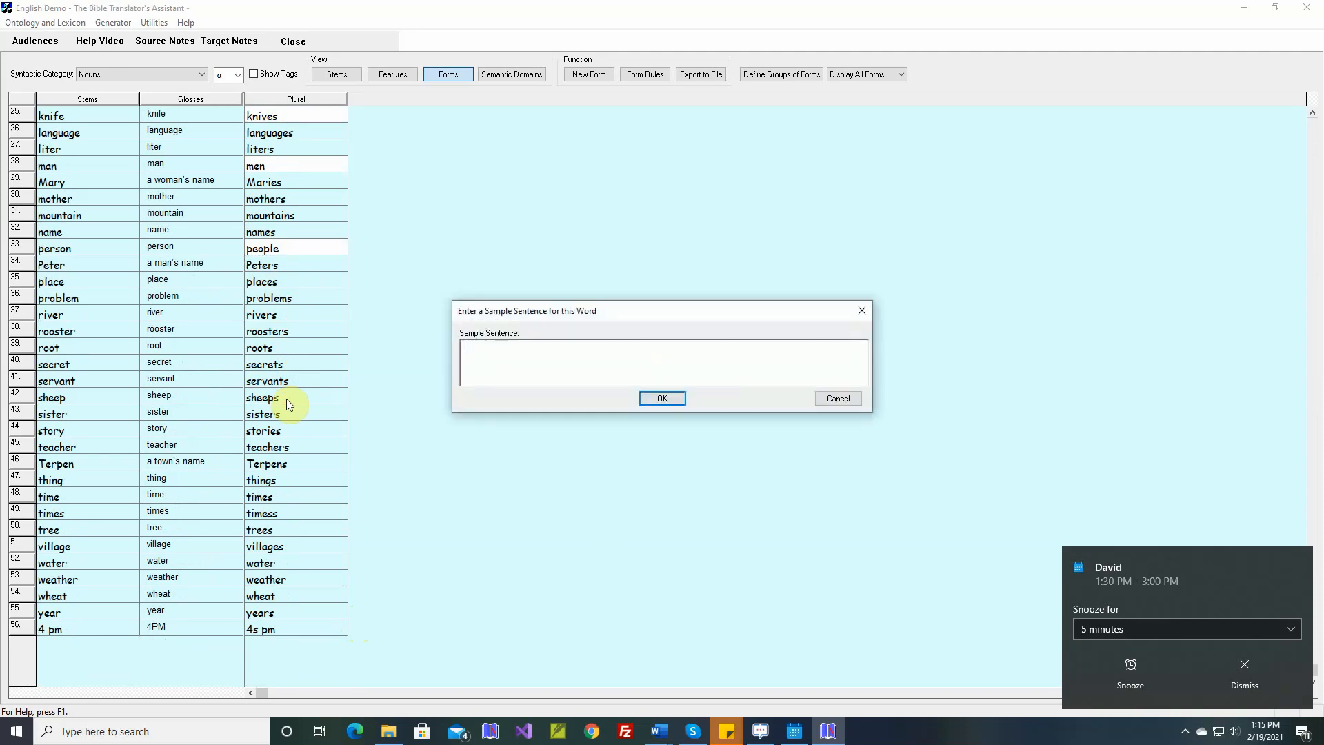
key("Return")
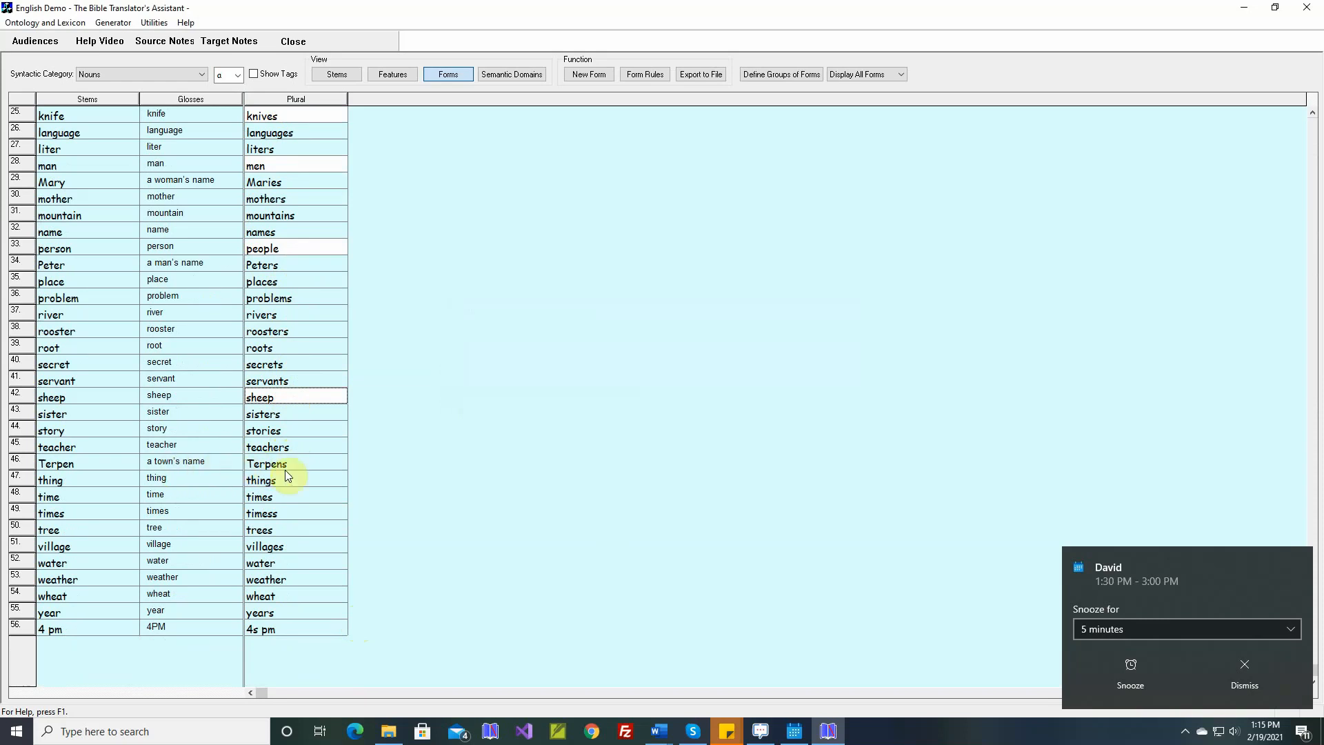
Step: Change the plural form of "times" to "times" without entering a sample sentence
double_click(279, 514)
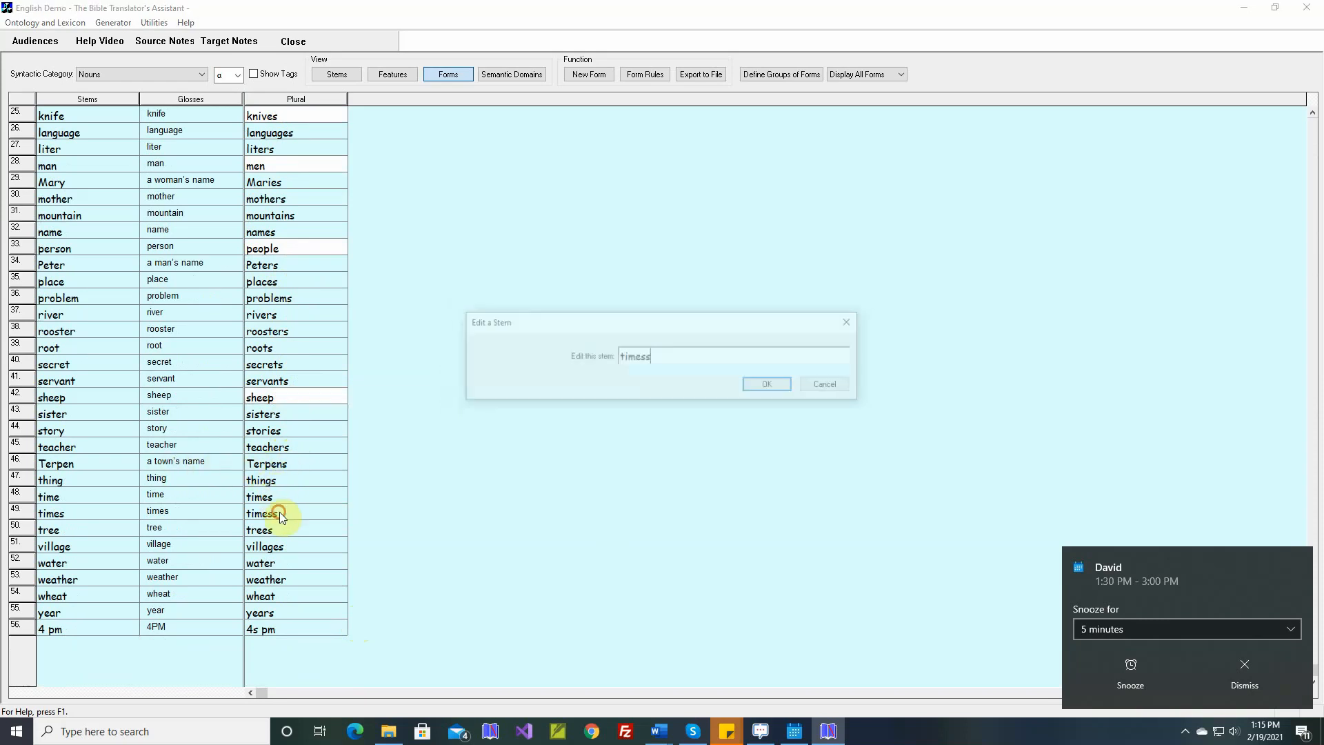
key("BackSpace")
key("Return")
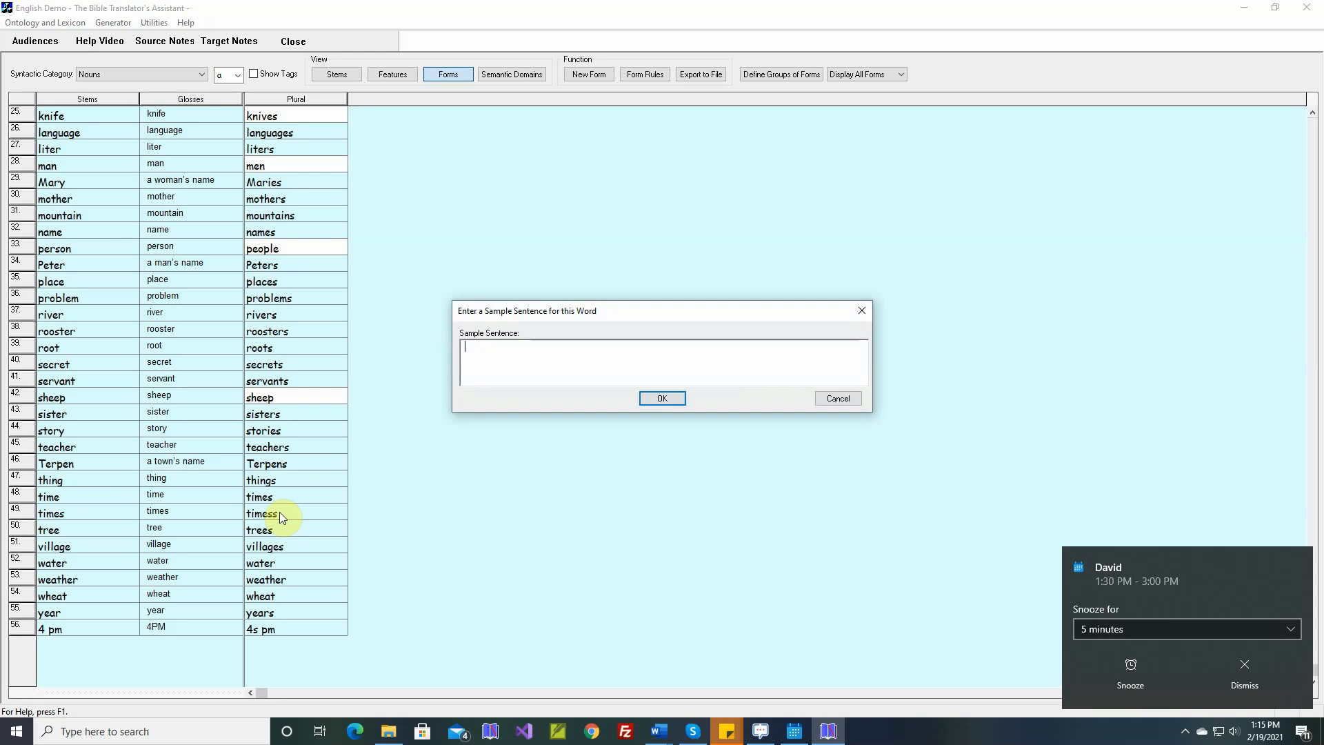
key("Return")
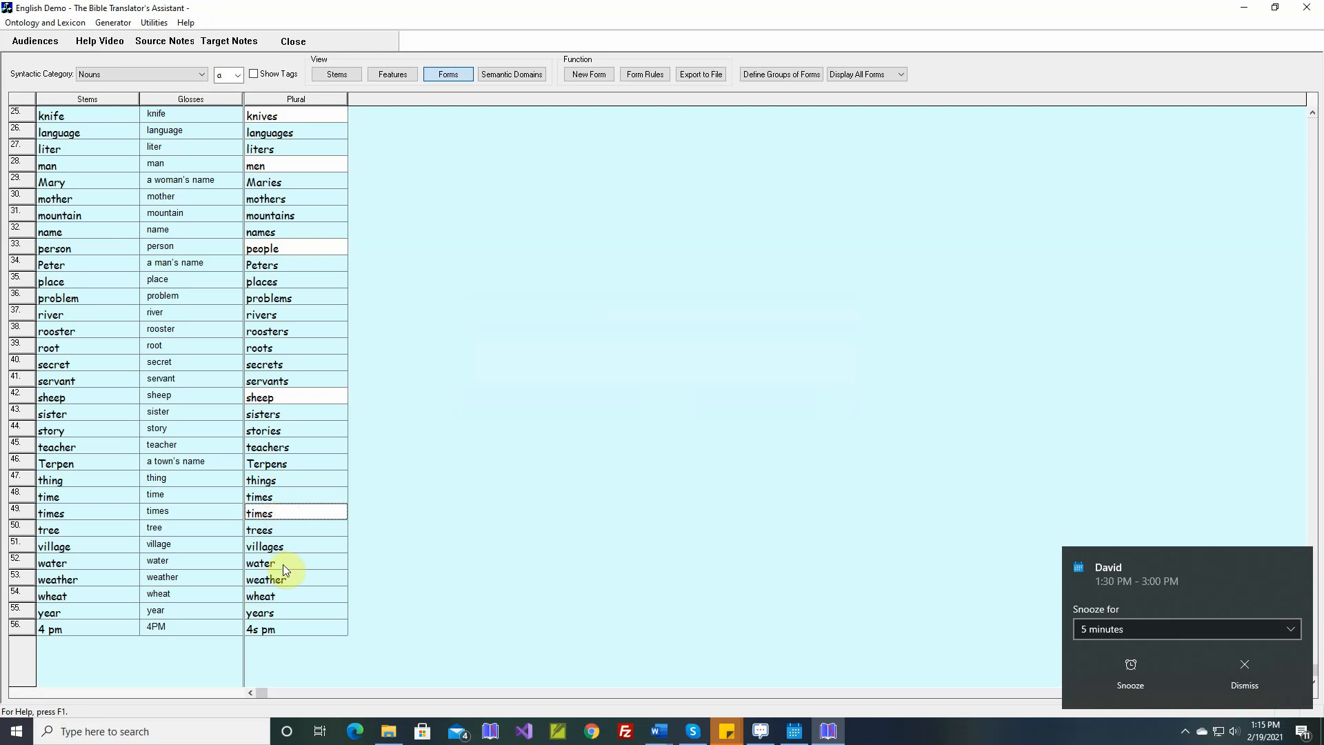
Step: Change the plural form of "4 pm" to "4 pm" without entering a sample sentence
double_click(279, 626)
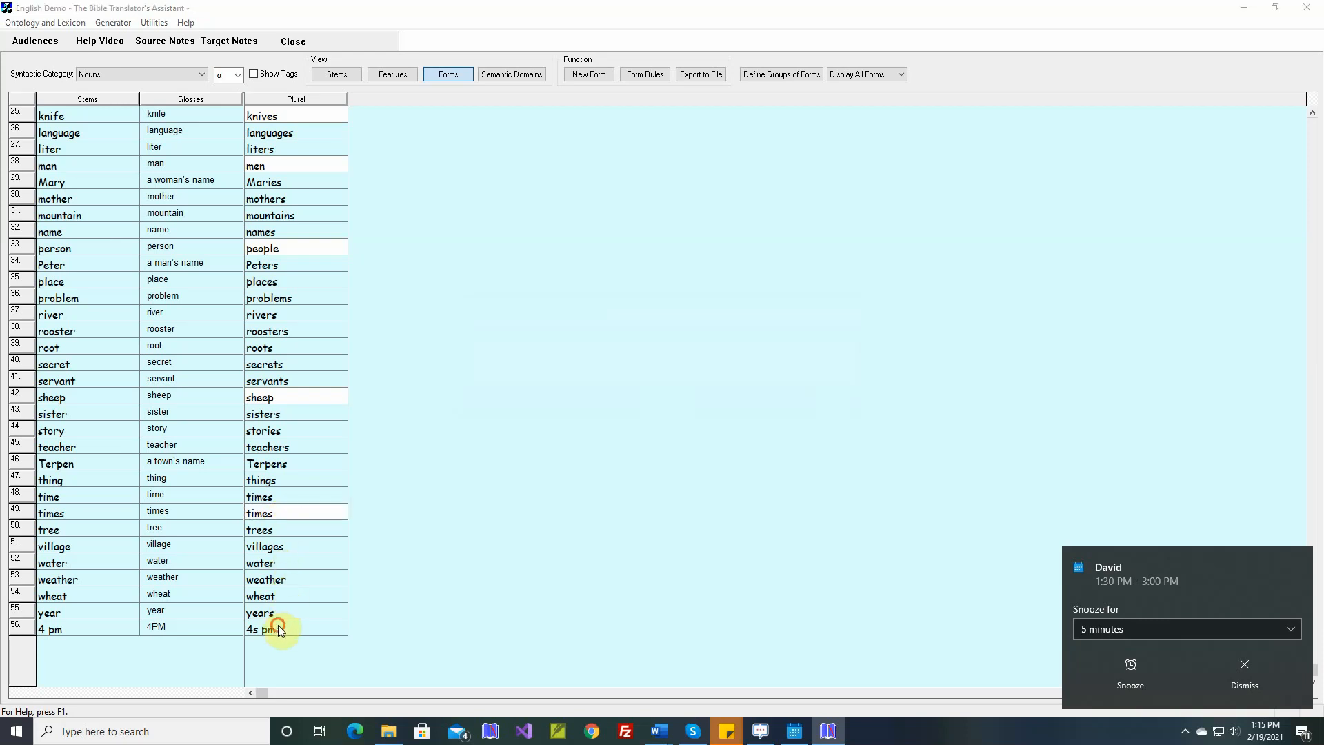
left_click(631, 358)
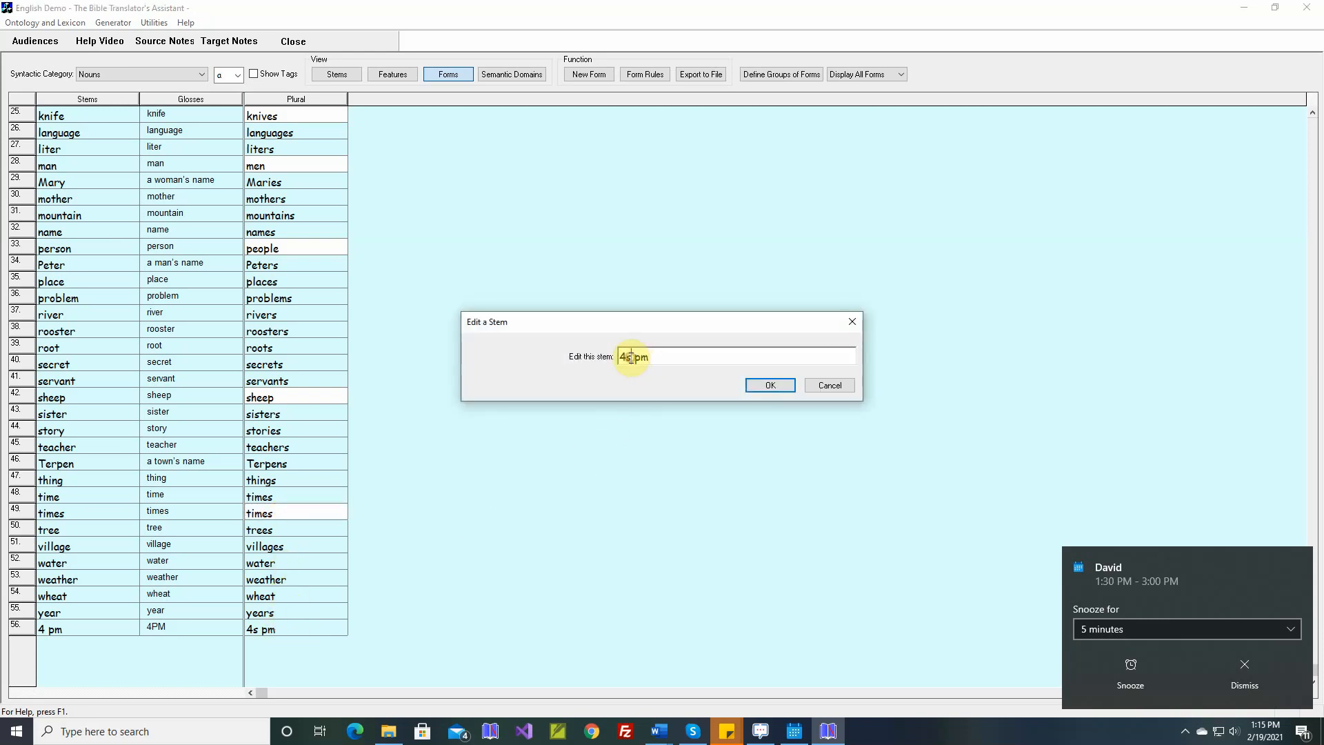
key("BackSpace")
key("Return")
key("Return")
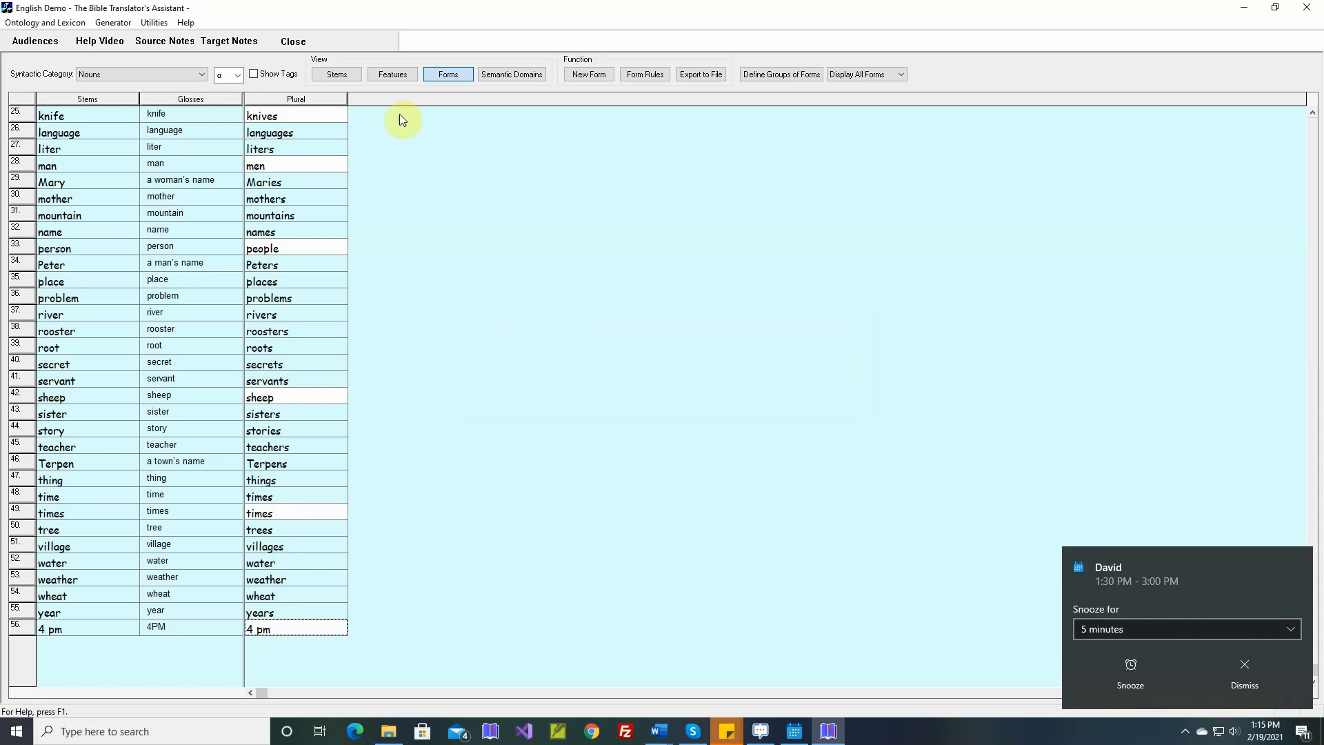
Step: Review the list of lexical form rules for the noun Plural form and close it
left_click(647, 75)
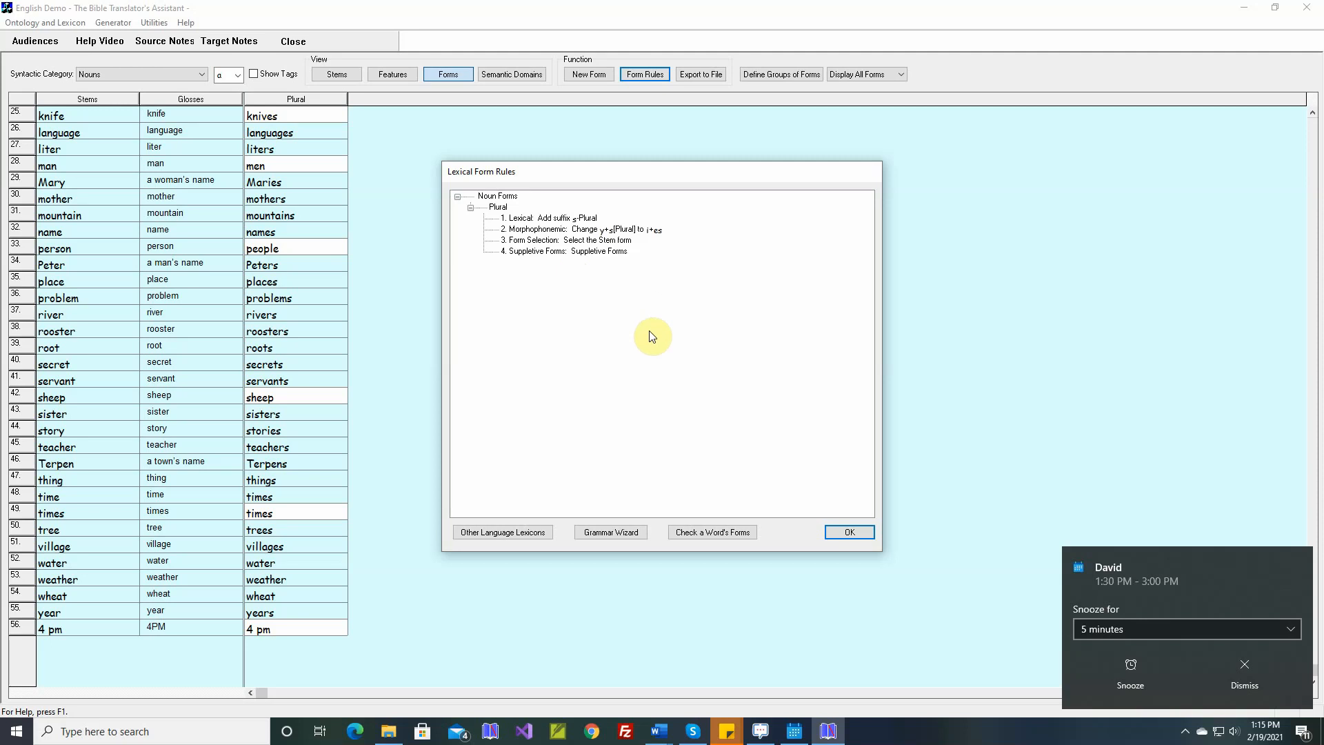
left_click(841, 531)
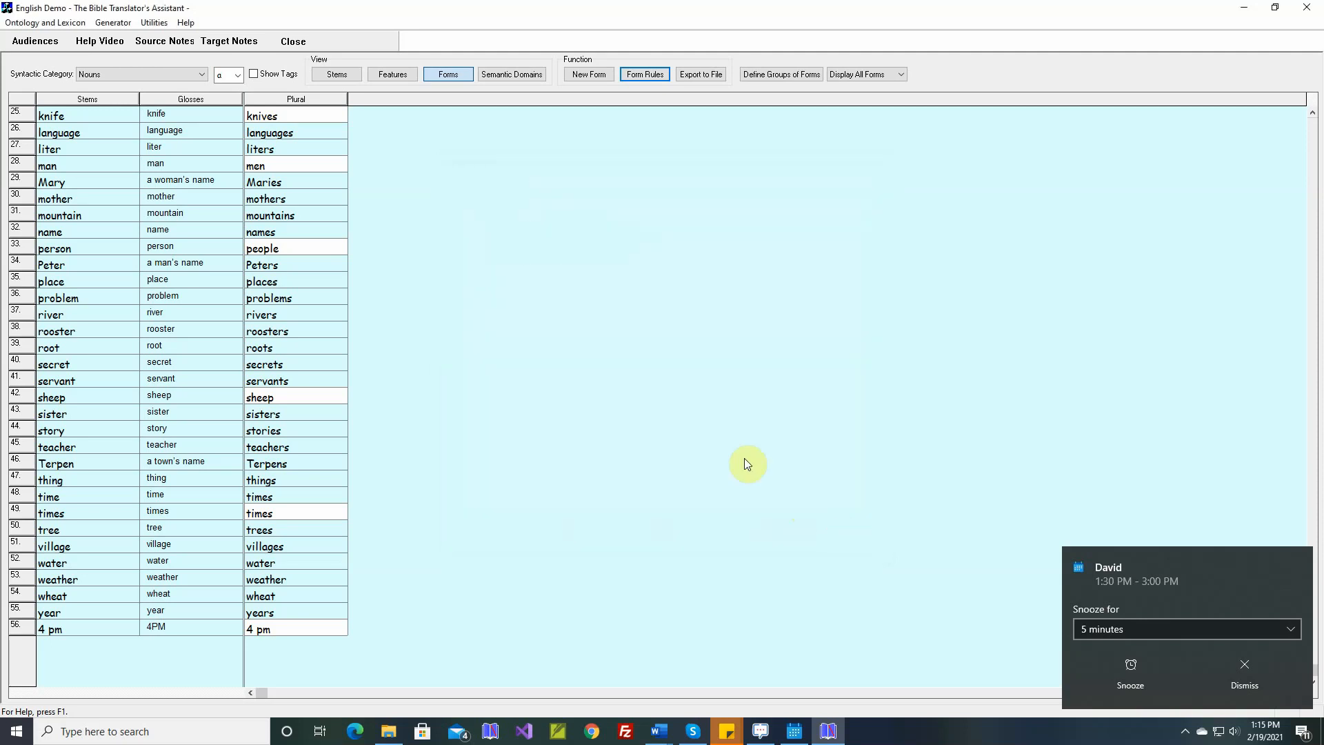
Step: Open the generator on Nouns 1:1, and switch to the Word document "3. All Type of Phrases and Clauses-English"
left_click(113, 23)
left_click(127, 53)
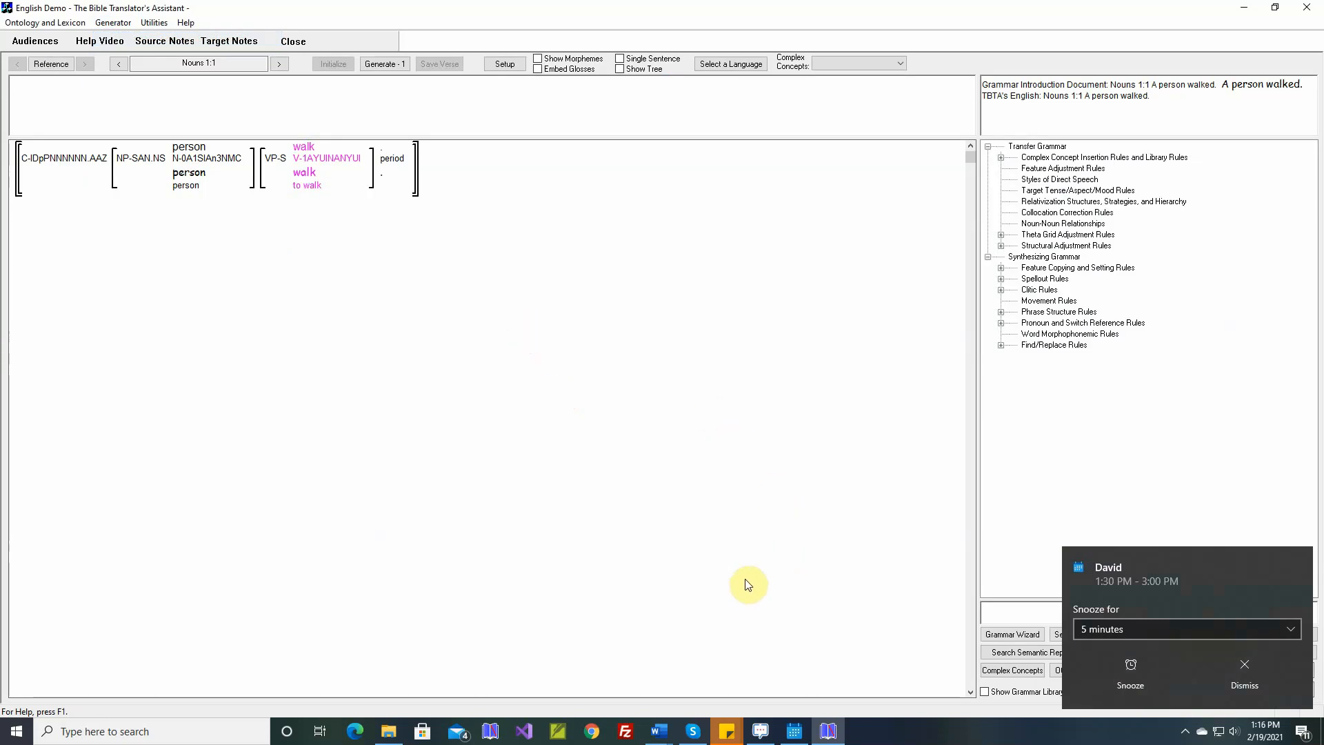
left_click(662, 732)
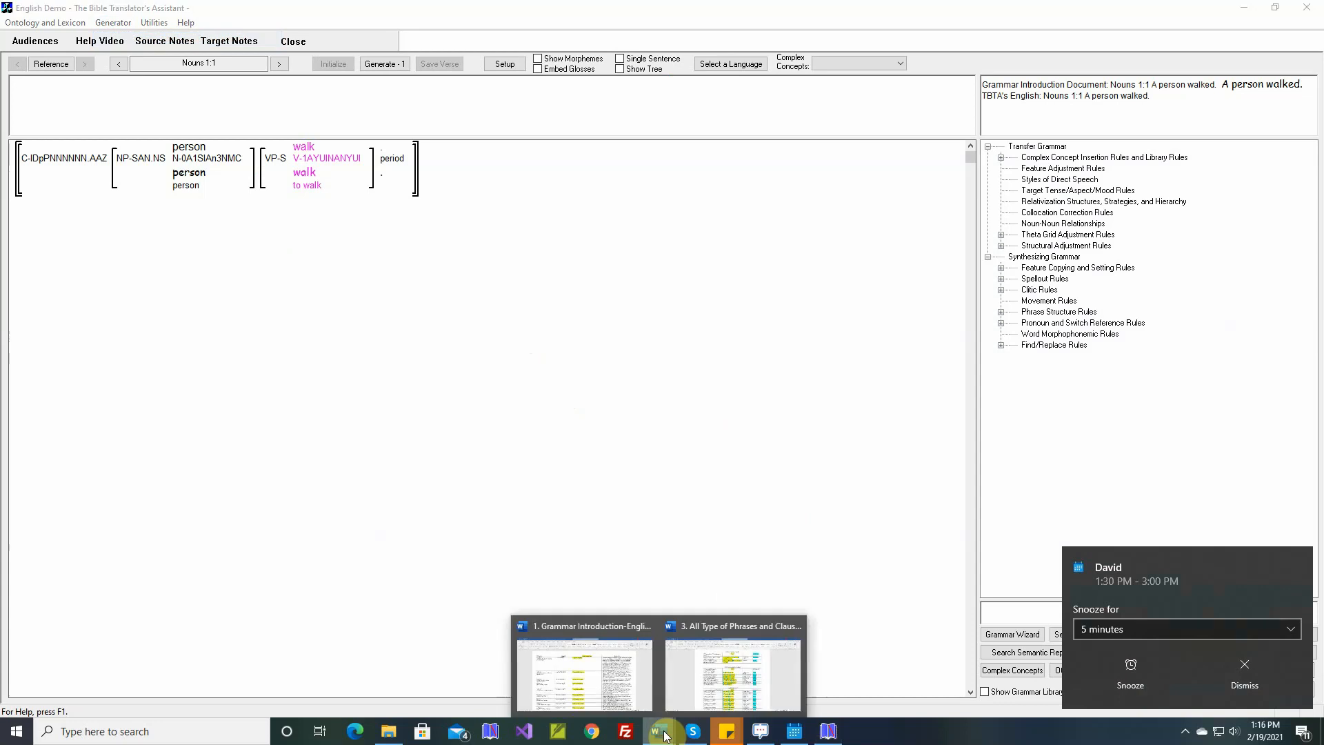
left_click(731, 685)
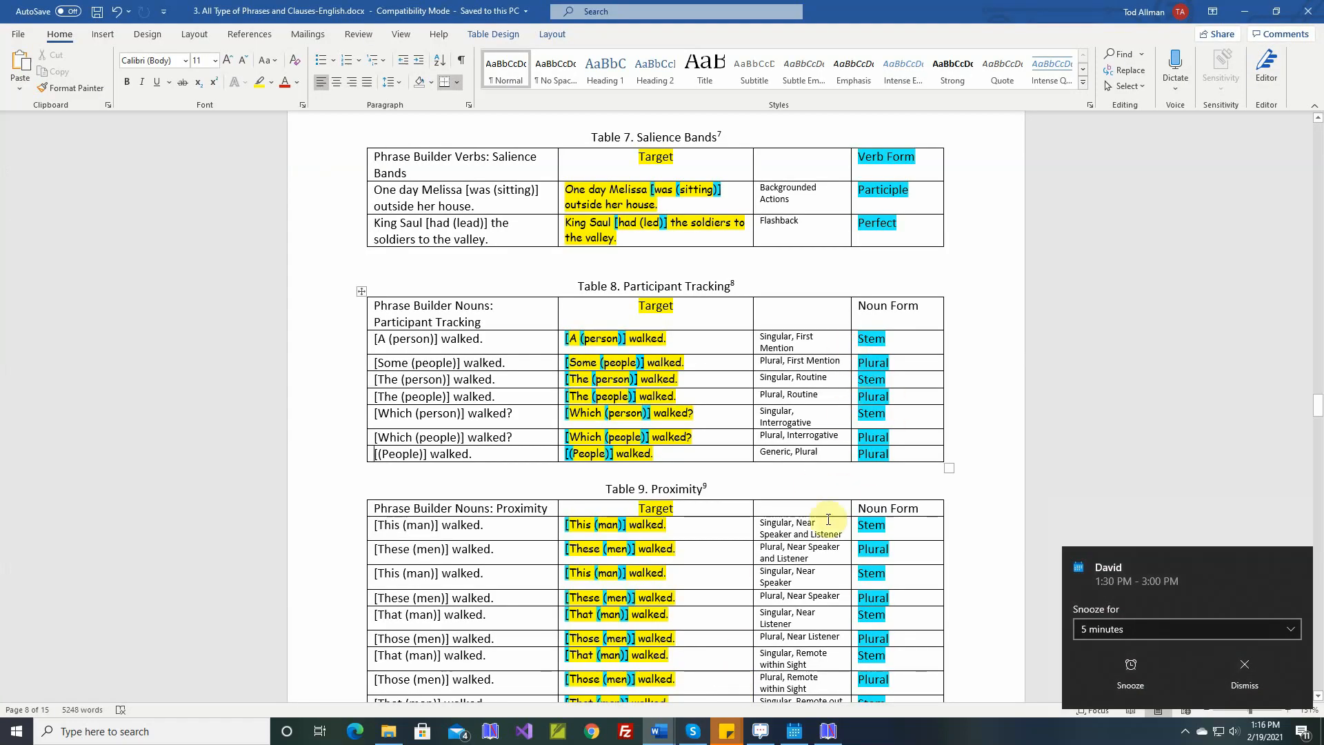